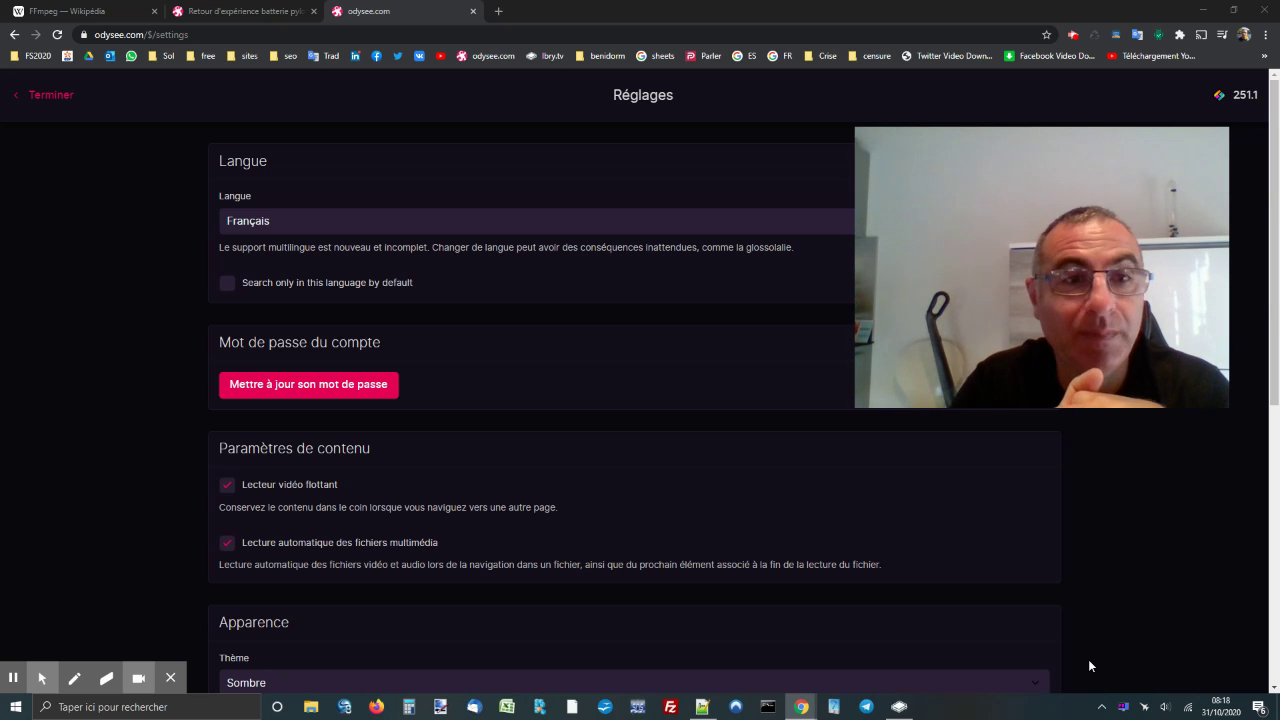
Switch to the LBRY desktop app, leave its advanced settings and open the main settings page (Réglages).
{"action": "left_click_drag", "start_coordinate": [1066, 284], "coordinate": [57, 298]}
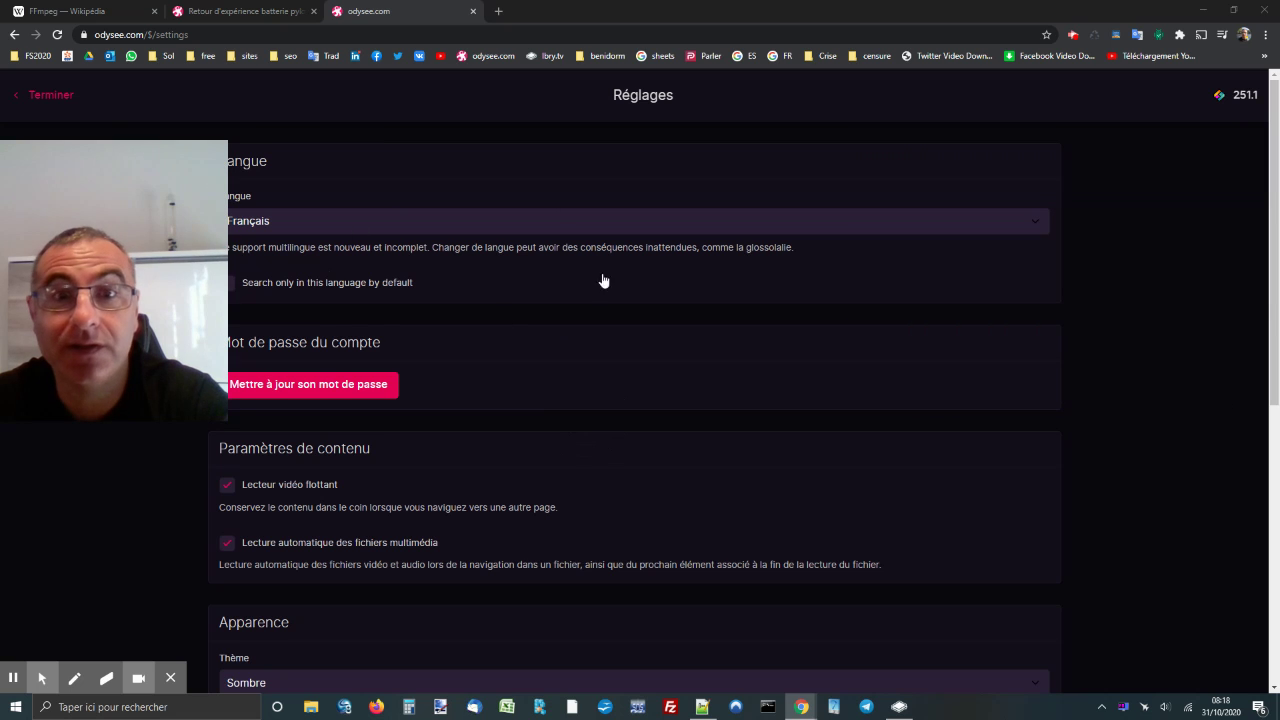
{"action": "left_click", "coordinate": [898, 710]}
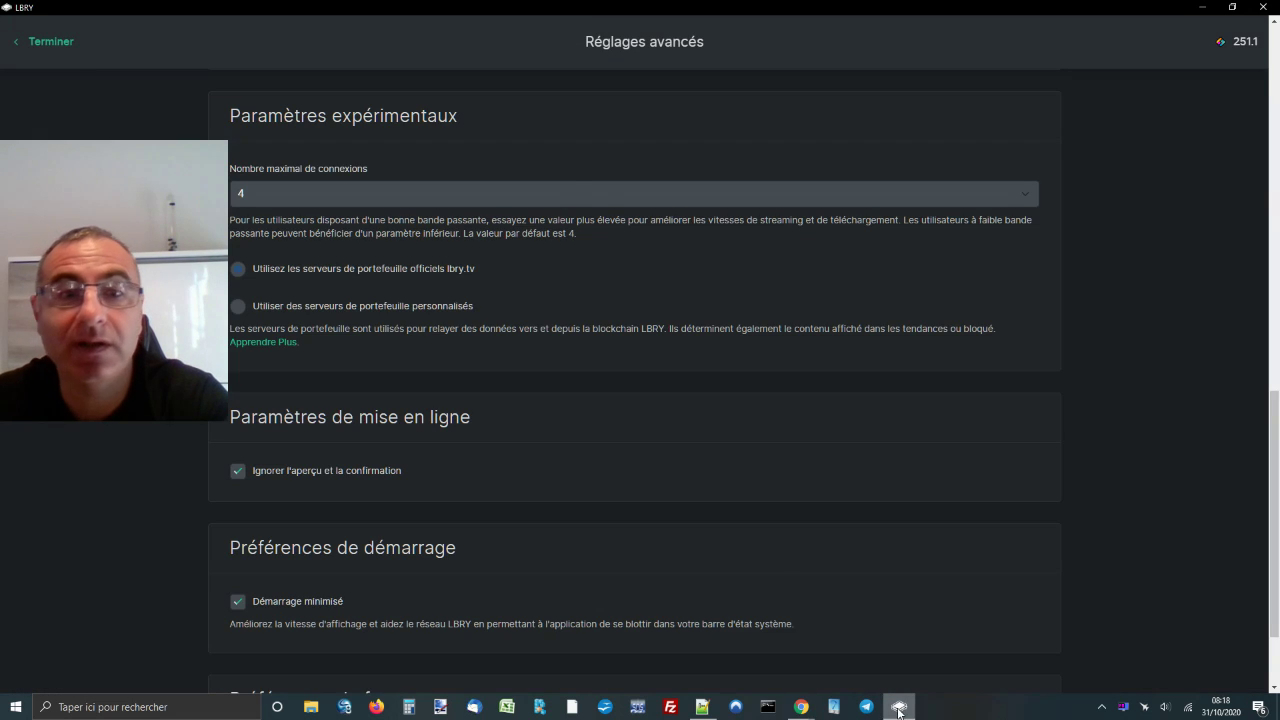
{"action": "left_click", "coordinate": [42, 44]}
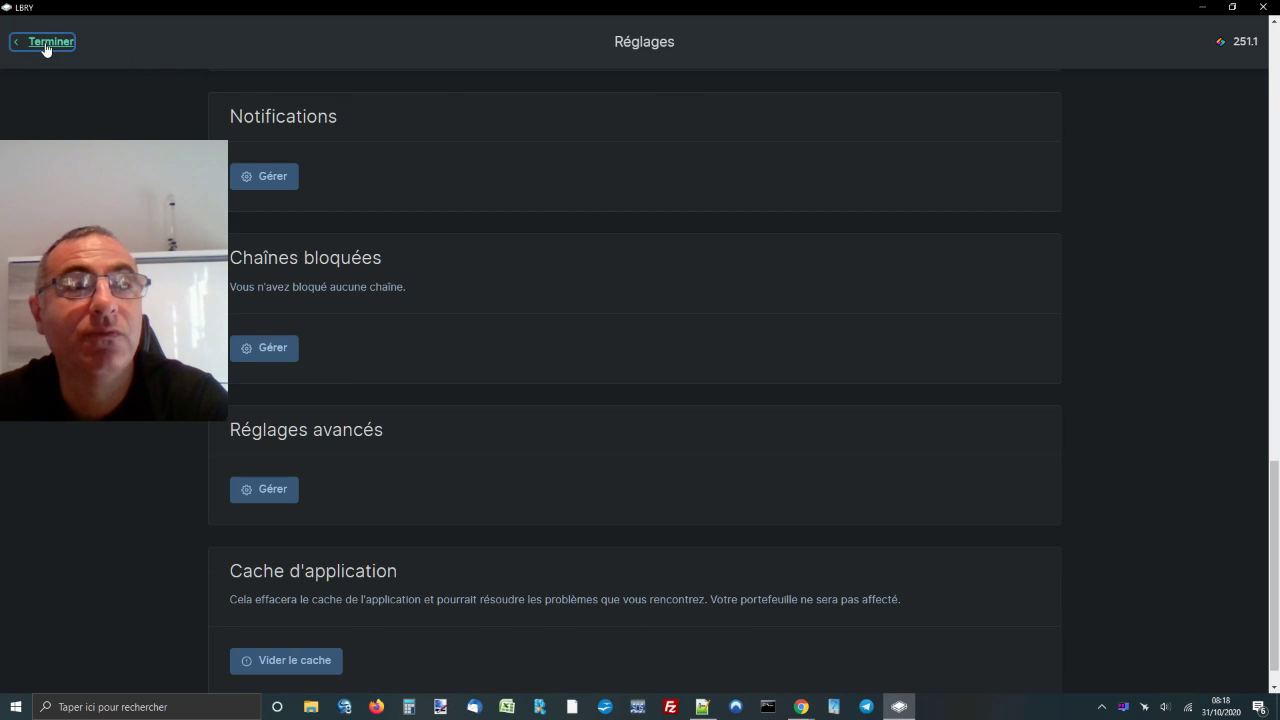
{"action": "left_click", "coordinate": [45, 47]}
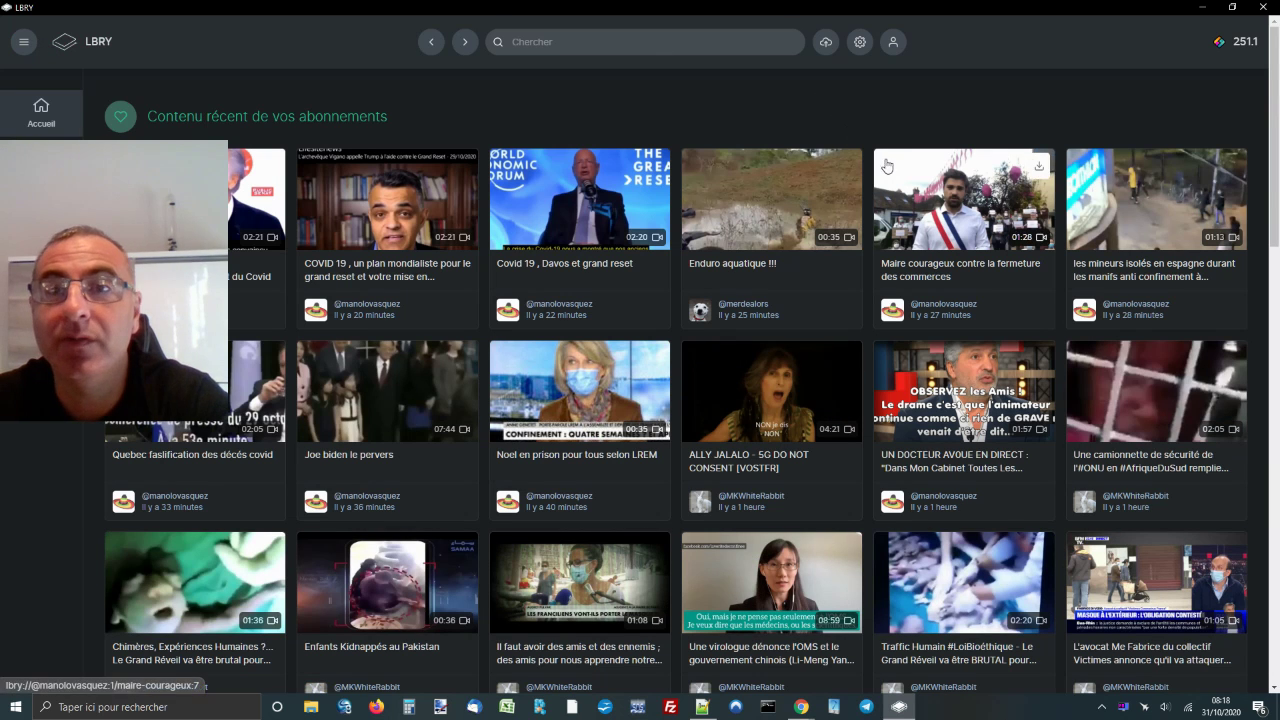
{"action": "left_click", "coordinate": [860, 44]}
{"action": "left_click", "coordinate": [890, 90]}
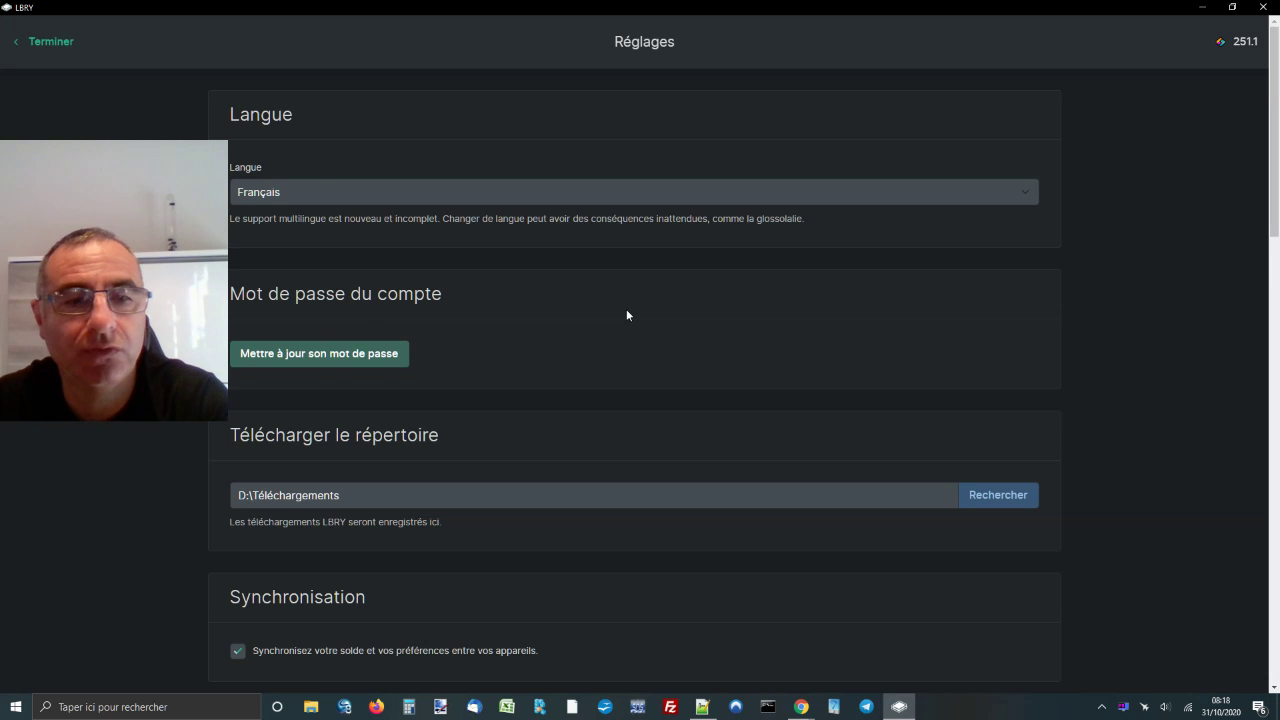
Look through the general settings, from the download directory and content options down to notifications, blocked channels and advanced settings.
{"action": "scroll", "coordinate": [626, 309], "scroll_direction": "down", "scroll_amount": 1}
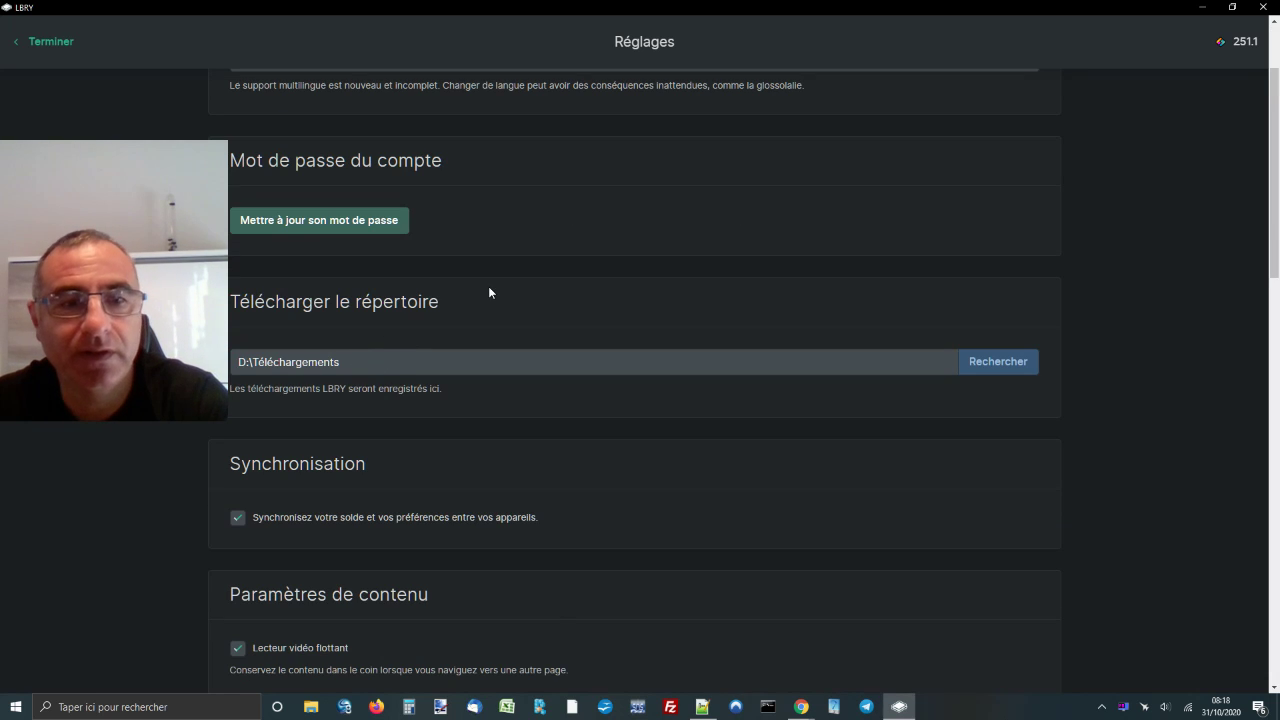
{"action": "scroll", "coordinate": [489, 292], "scroll_direction": "down", "scroll_amount": 1}
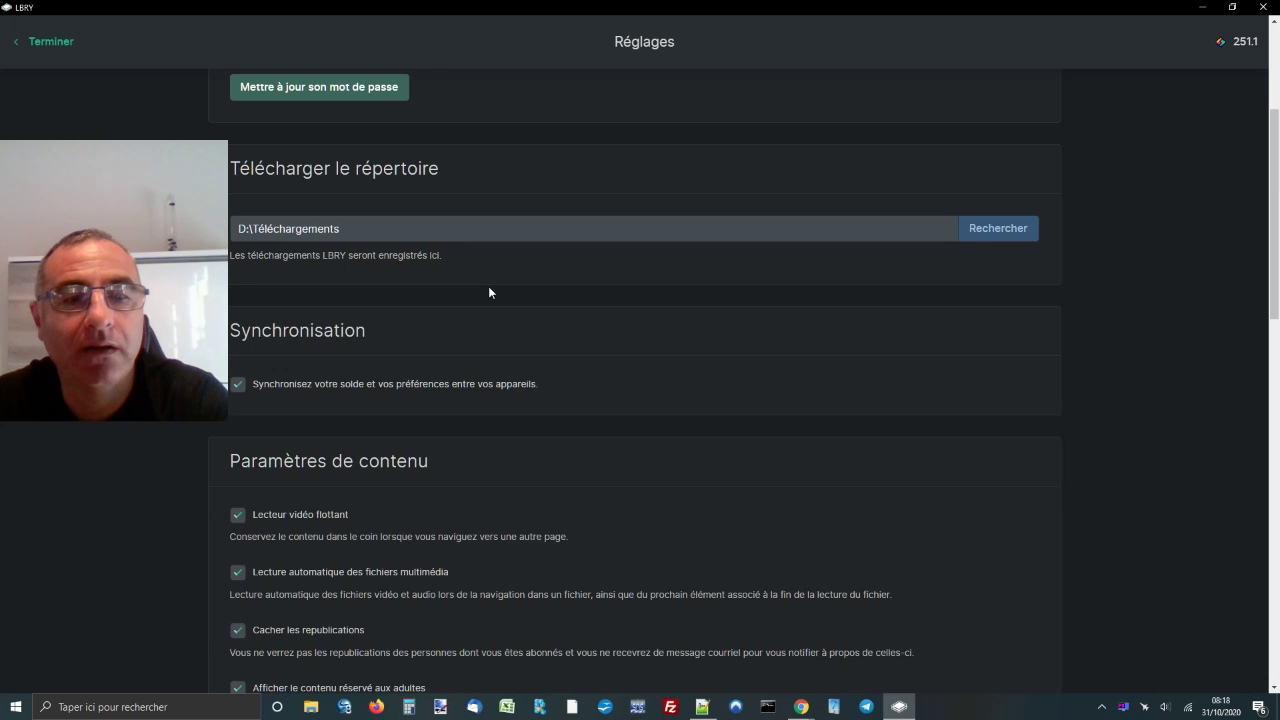
{"action": "scroll", "coordinate": [489, 290], "scroll_direction": "down", "scroll_amount": 2}
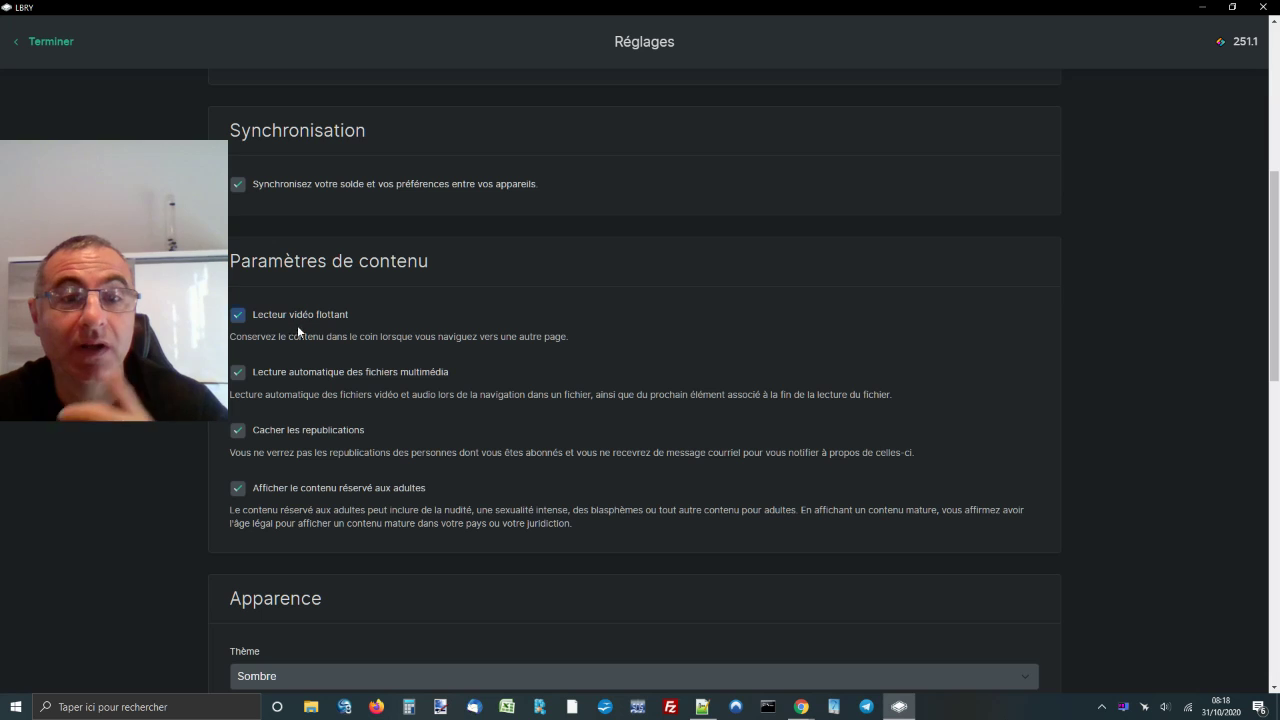
{"action": "left_click", "coordinate": [320, 430]}
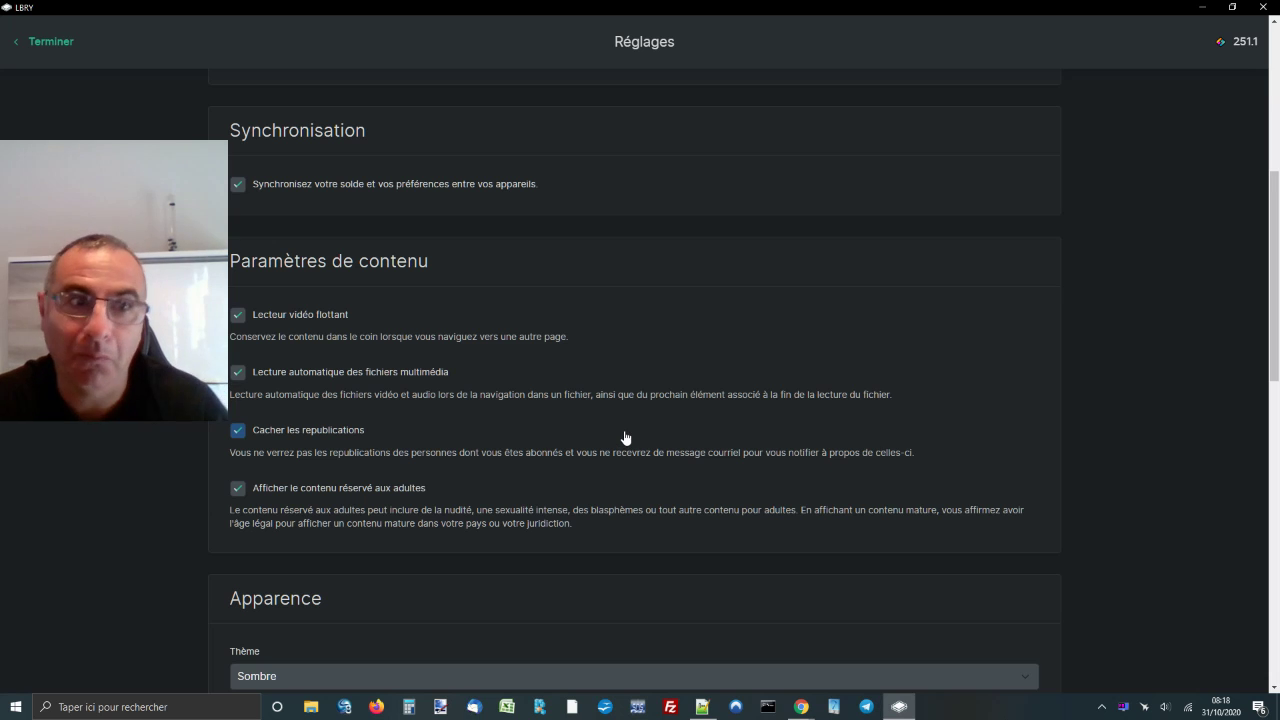
{"action": "scroll", "coordinate": [625, 437], "scroll_direction": "down", "scroll_amount": 2}
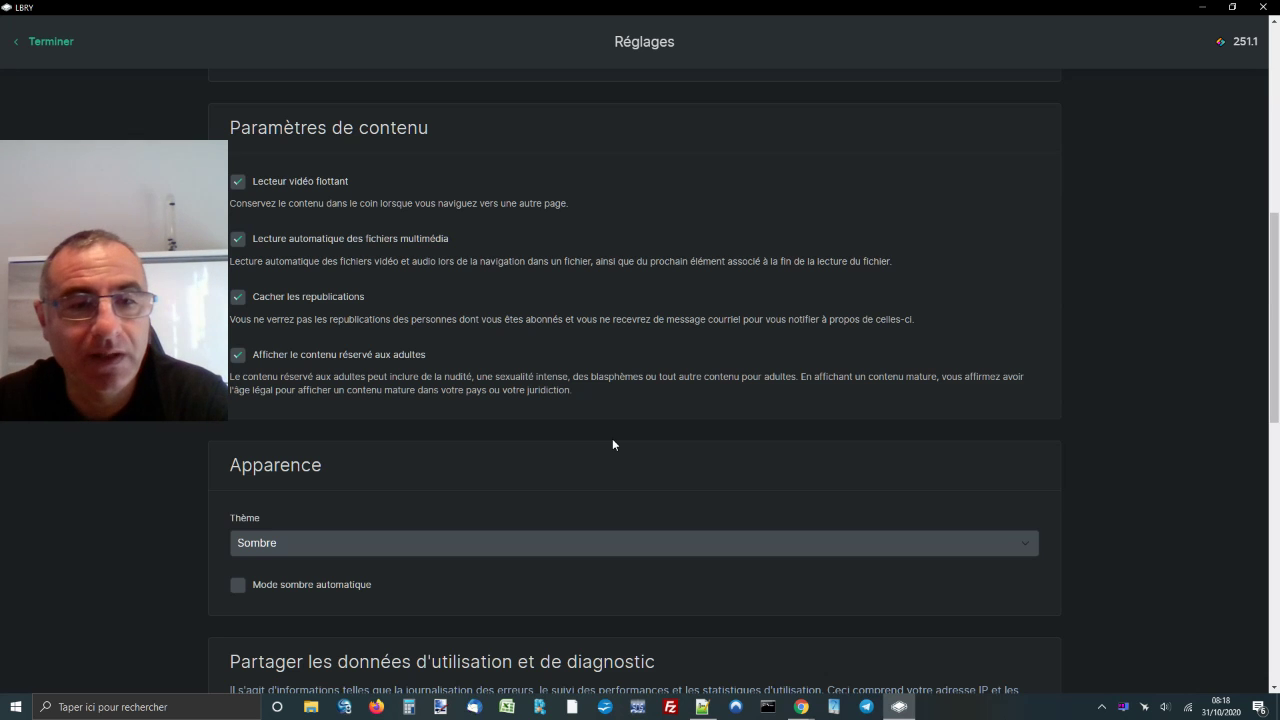
{"action": "scroll", "coordinate": [612, 440], "scroll_direction": "down", "scroll_amount": 4}
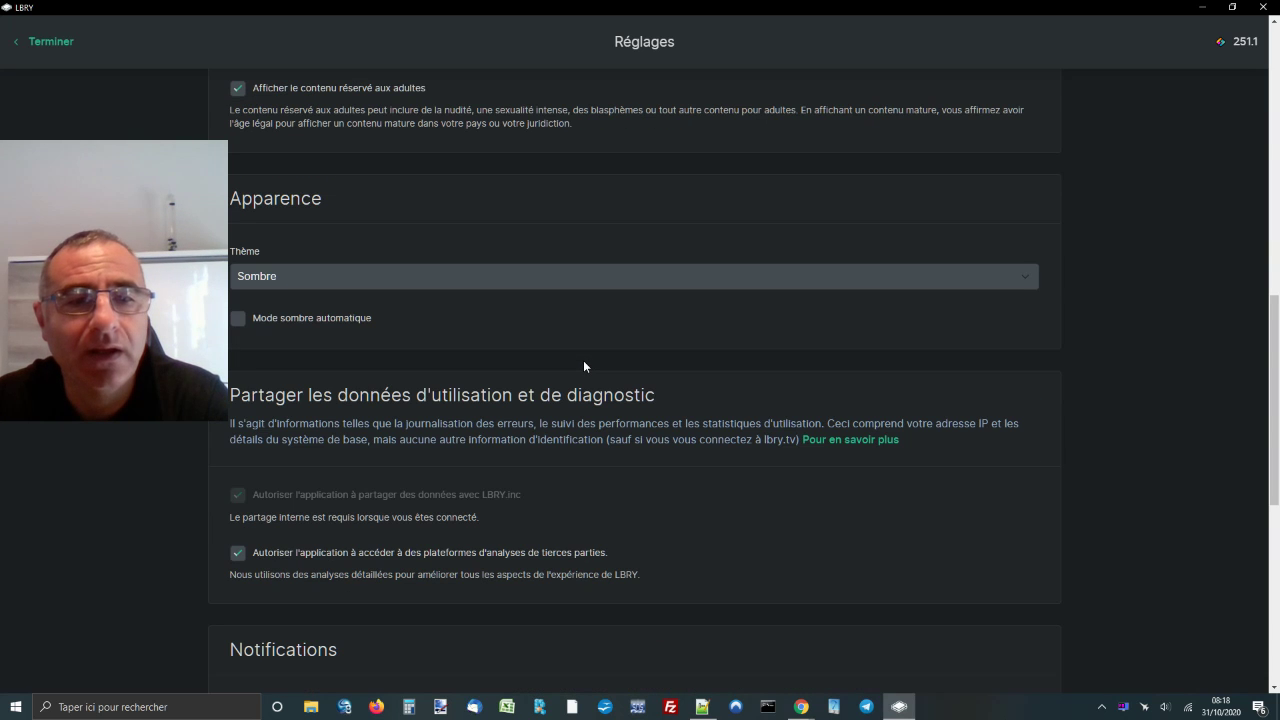
{"action": "scroll", "coordinate": [584, 366], "scroll_direction": "down", "scroll_amount": 5}
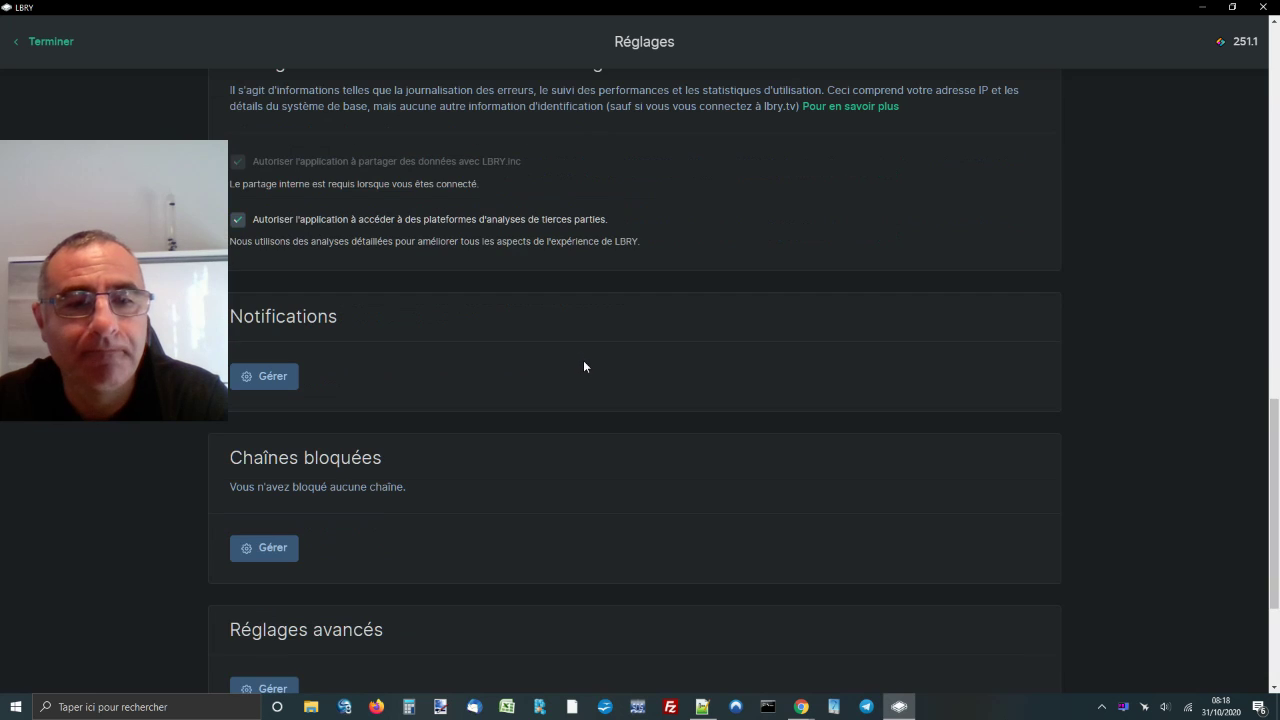
{"action": "scroll", "coordinate": [584, 366], "scroll_direction": "down", "scroll_amount": 1}
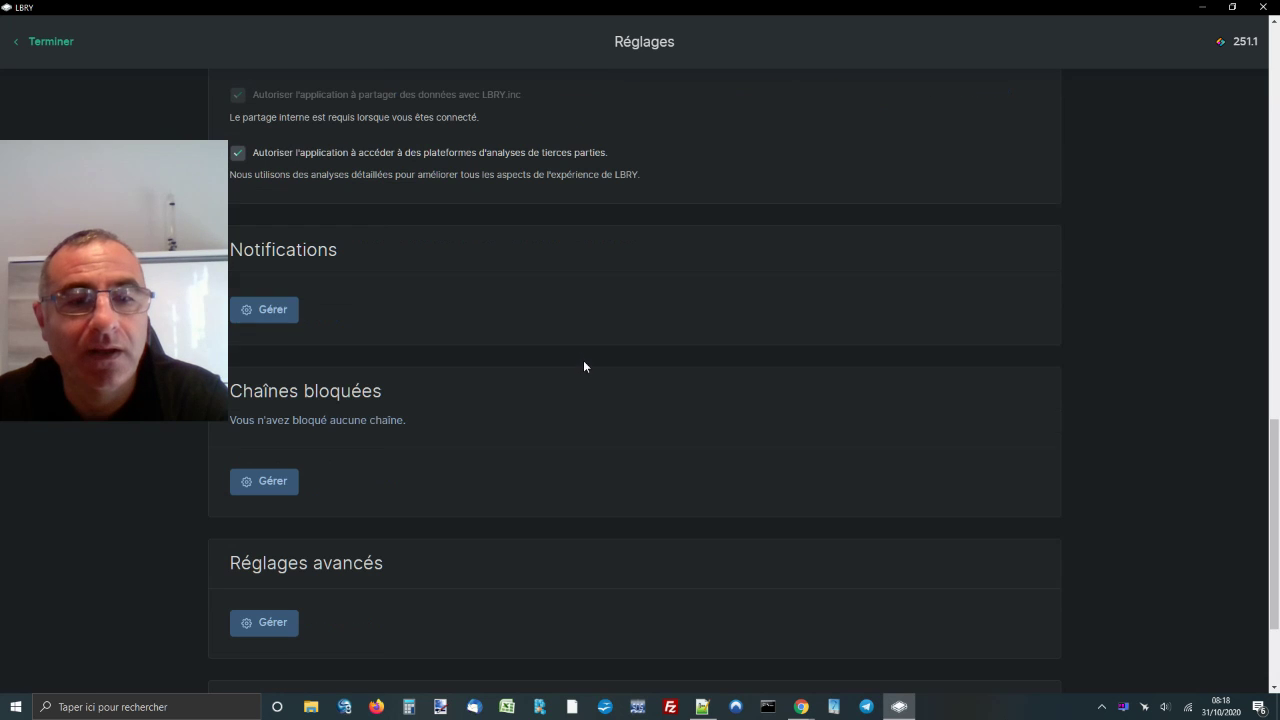
Open the advanced settings (Réglages avancés) and examine the FFmpeg path under Transcodage automatique.
{"action": "left_click", "coordinate": [258, 621]}
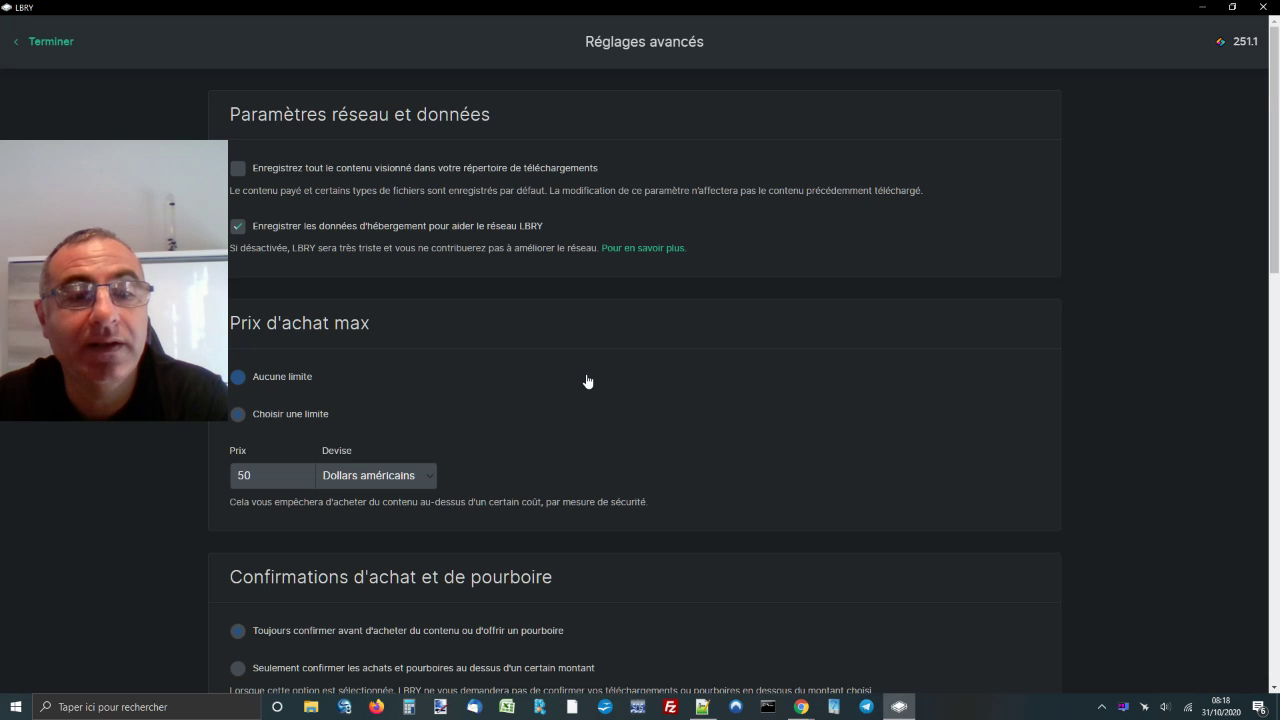
{"action": "scroll", "coordinate": [587, 381], "scroll_direction": "down", "scroll_amount": 5}
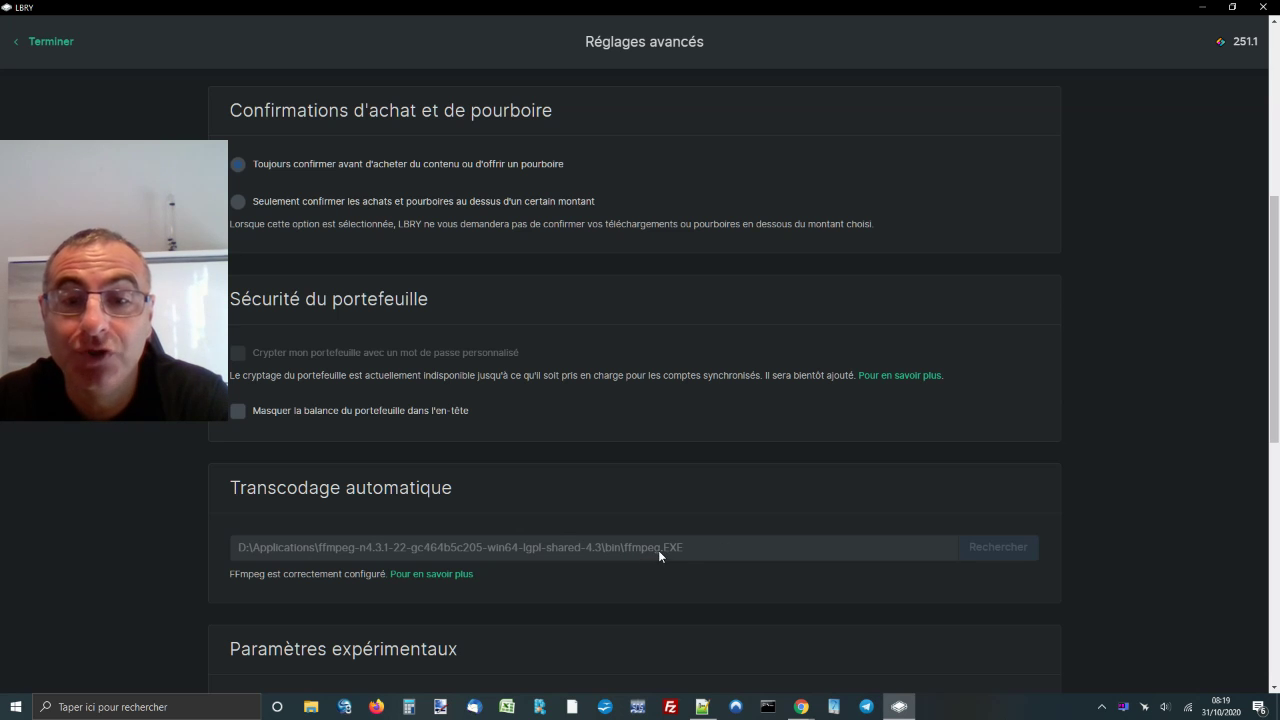
Switch to Chrome and show the Wikipedia article on FFmpeg.
{"action": "left_click", "coordinate": [801, 706]}
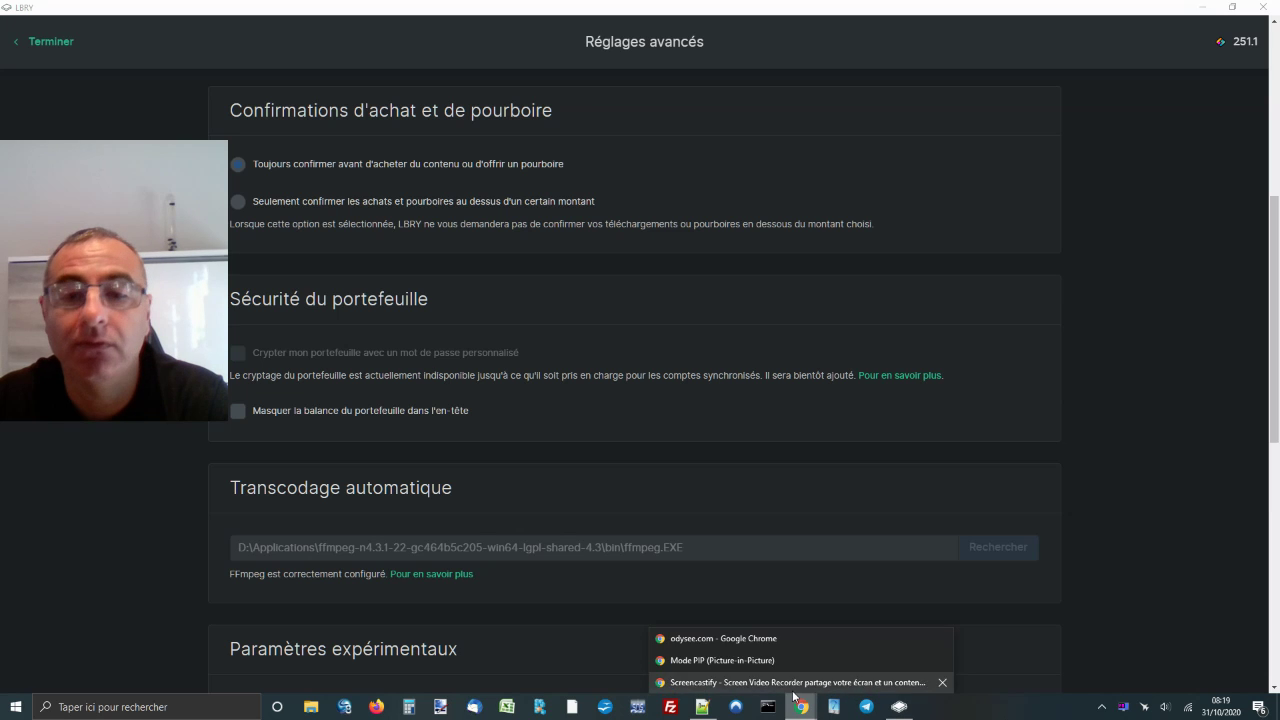
{"action": "left_click", "coordinate": [788, 683]}
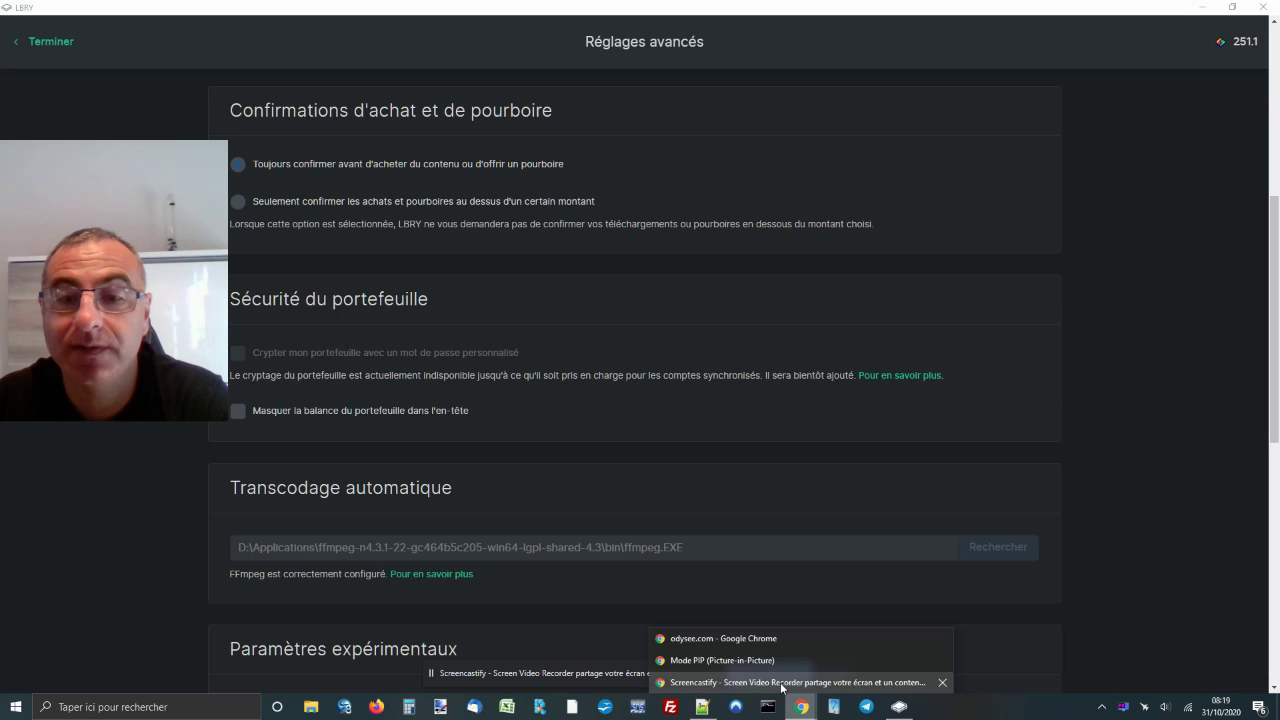
{"action": "left_click", "coordinate": [1199, 8]}
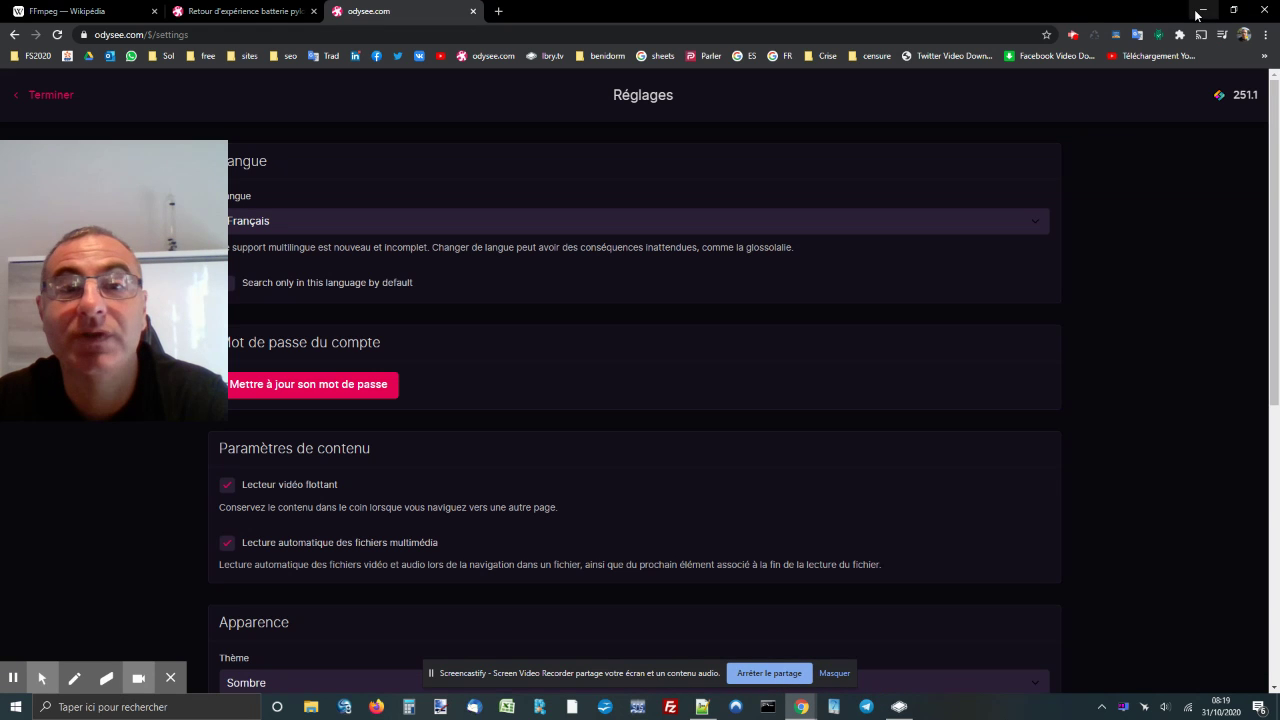
{"action": "left_click", "coordinate": [93, 10]}
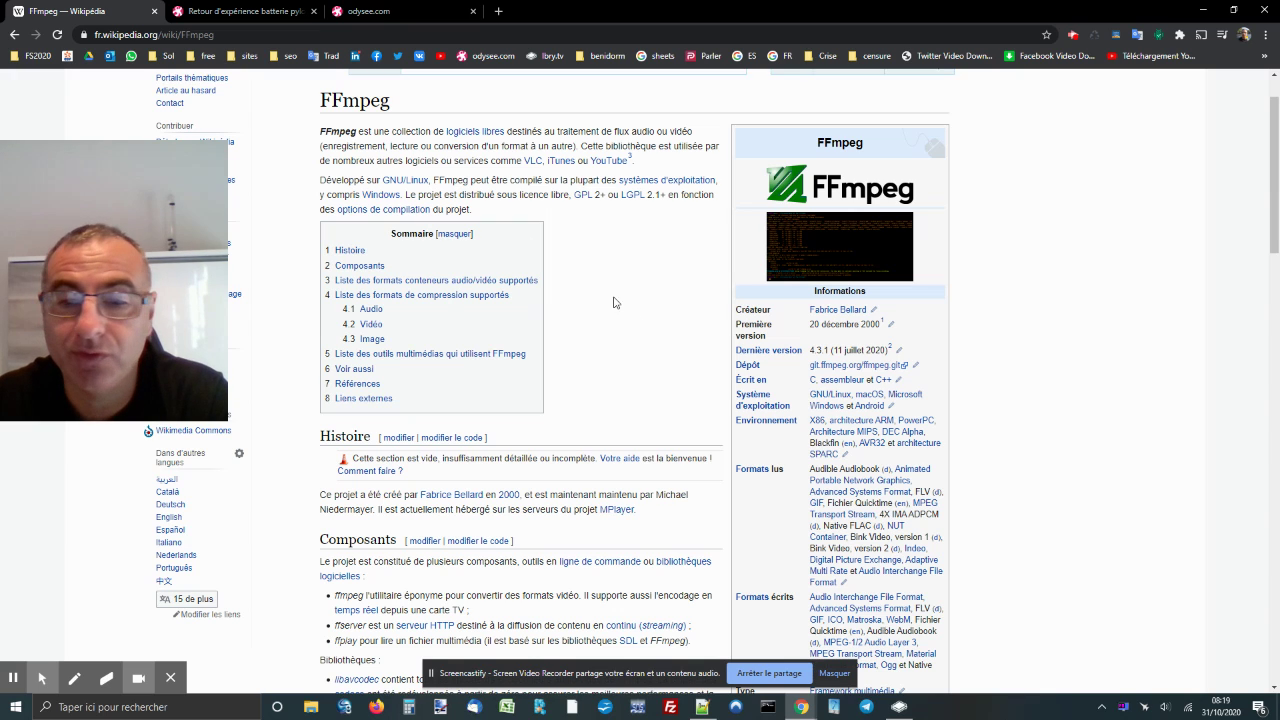
Return to the LBRY app and review the remaining advanced settings, from automatic transcoding to the startup and closing preferences.
{"action": "left_click", "coordinate": [901, 708]}
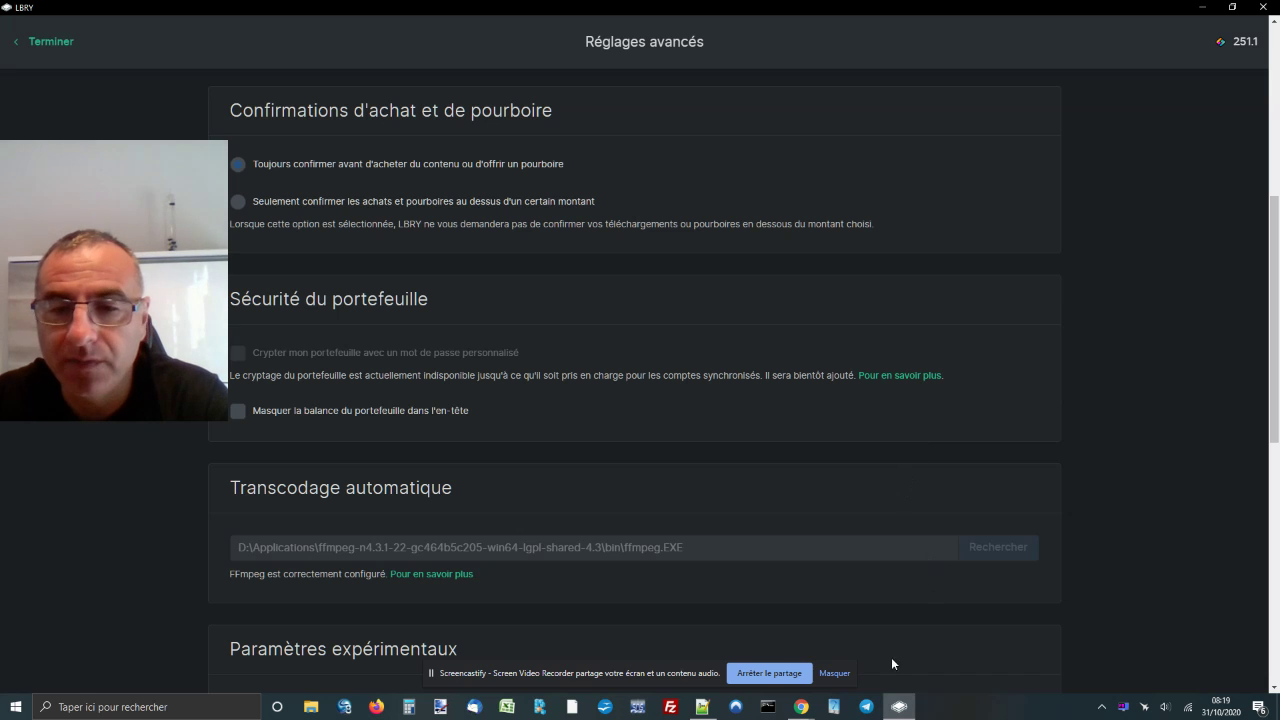
{"action": "left_click", "coordinate": [835, 673]}
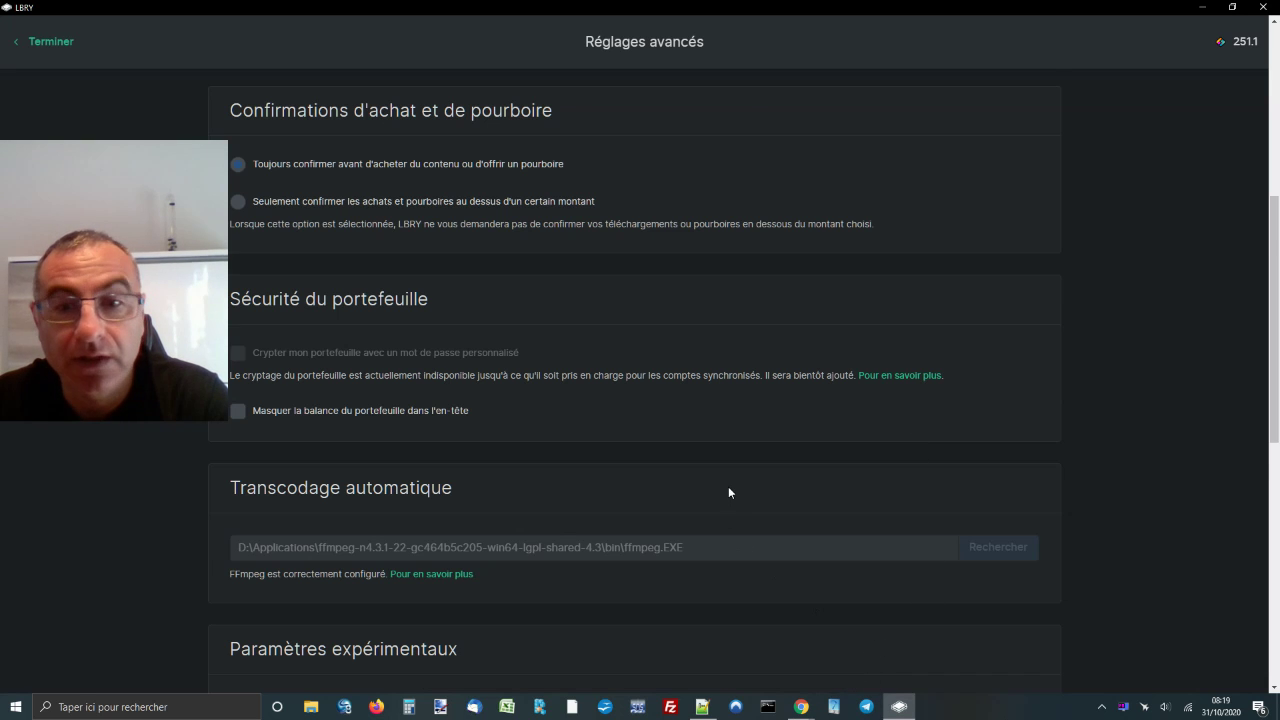
{"action": "scroll", "coordinate": [728, 488], "scroll_direction": "down", "scroll_amount": 2}
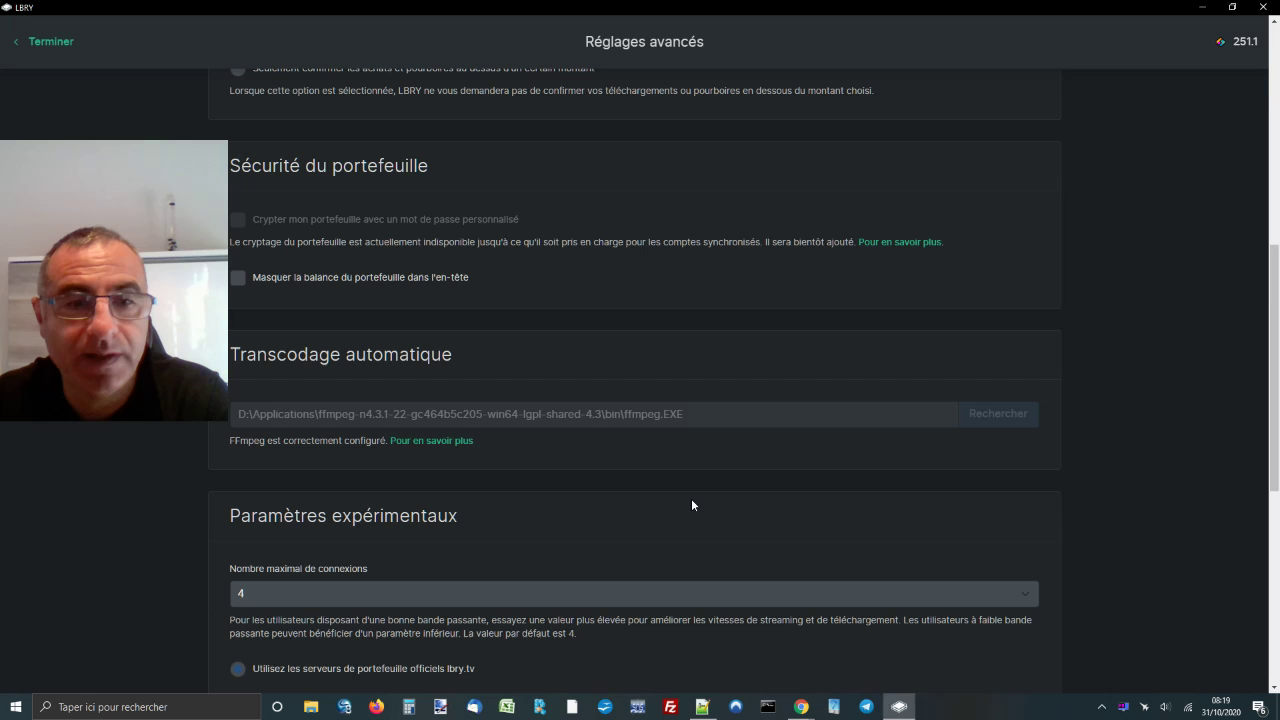
{"action": "scroll", "coordinate": [692, 503], "scroll_direction": "down", "scroll_amount": 2}
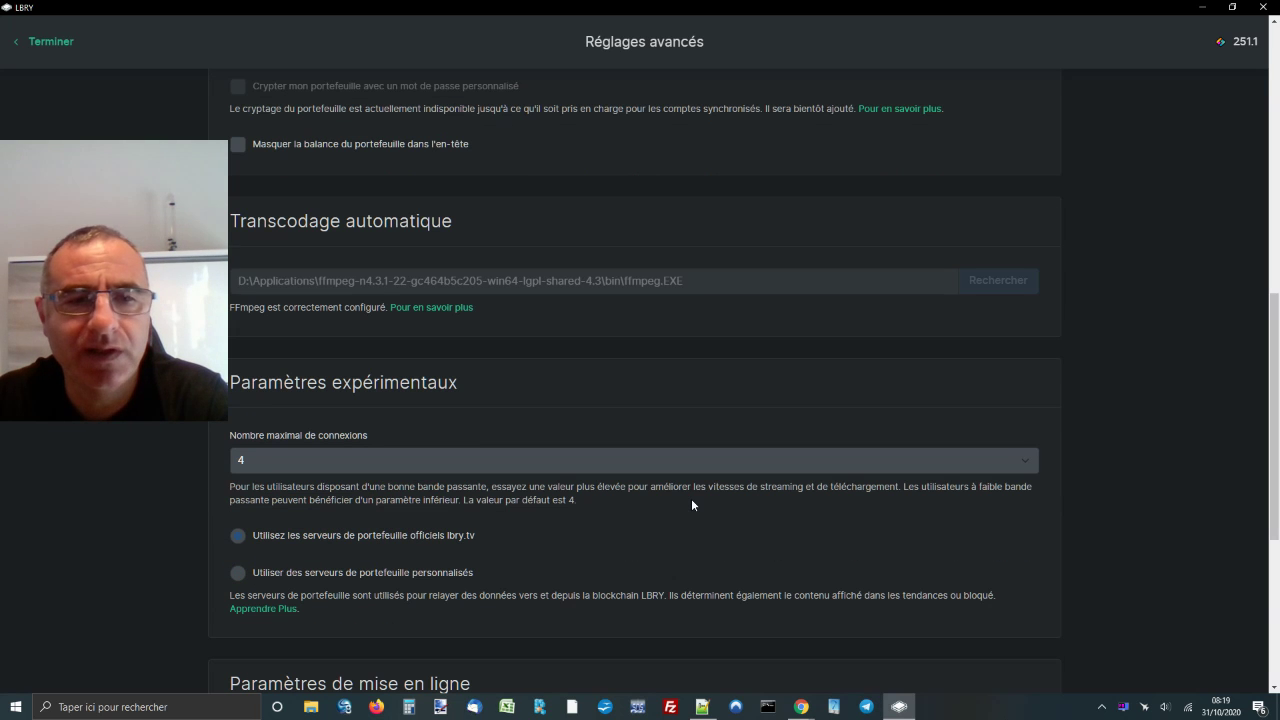
{"action": "scroll", "coordinate": [691, 499], "scroll_direction": "down", "scroll_amount": 4}
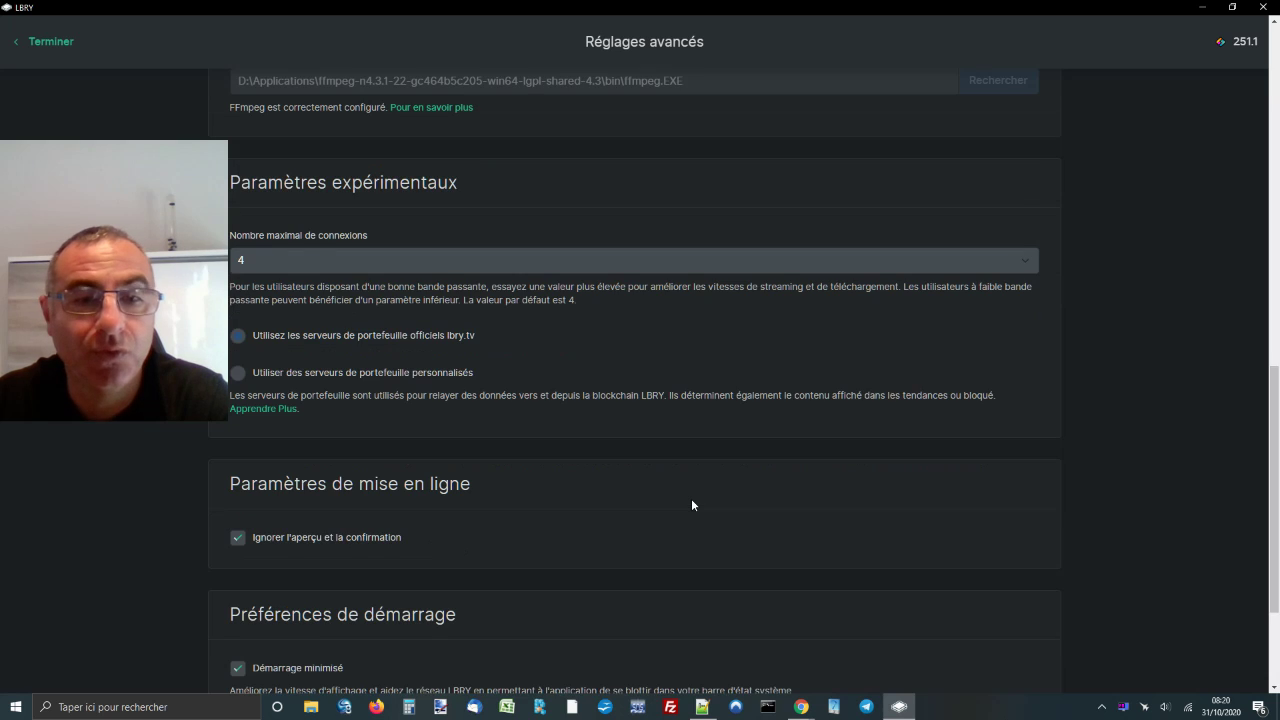
{"action": "scroll", "coordinate": [691, 503], "scroll_direction": "down", "scroll_amount": 2}
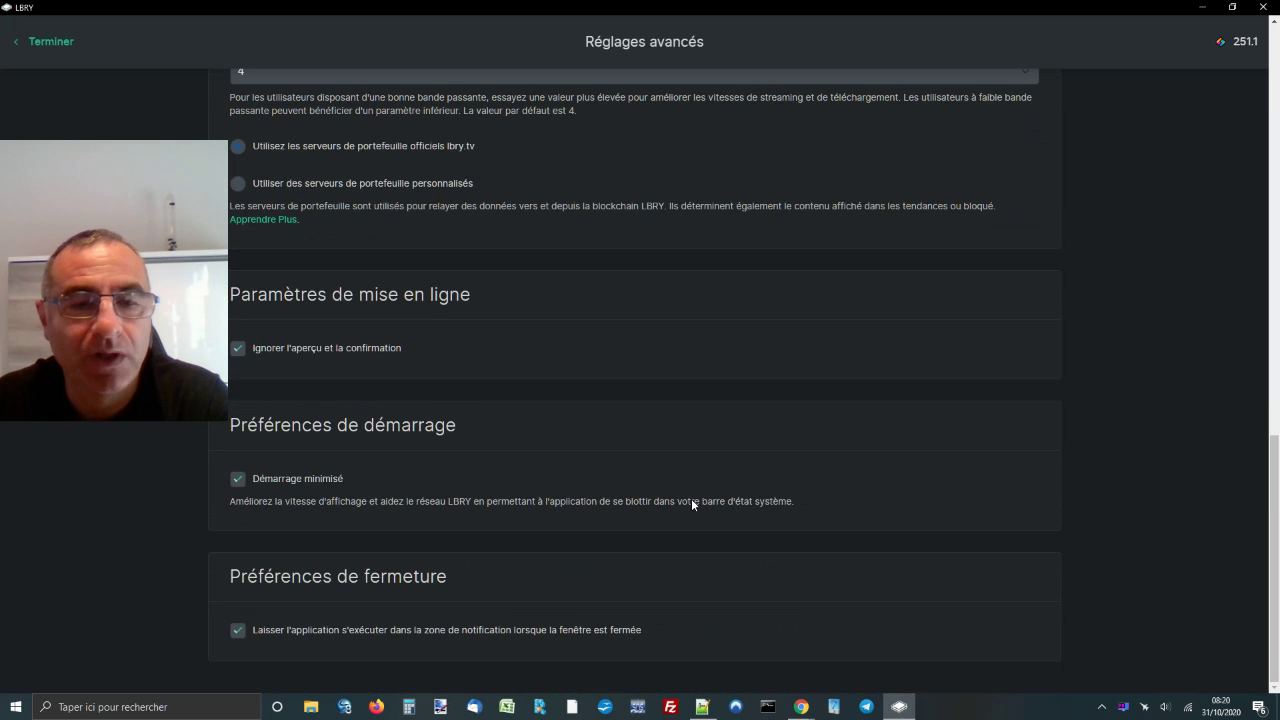
{"action": "scroll", "coordinate": [691, 498], "scroll_direction": "up", "scroll_amount": 9}
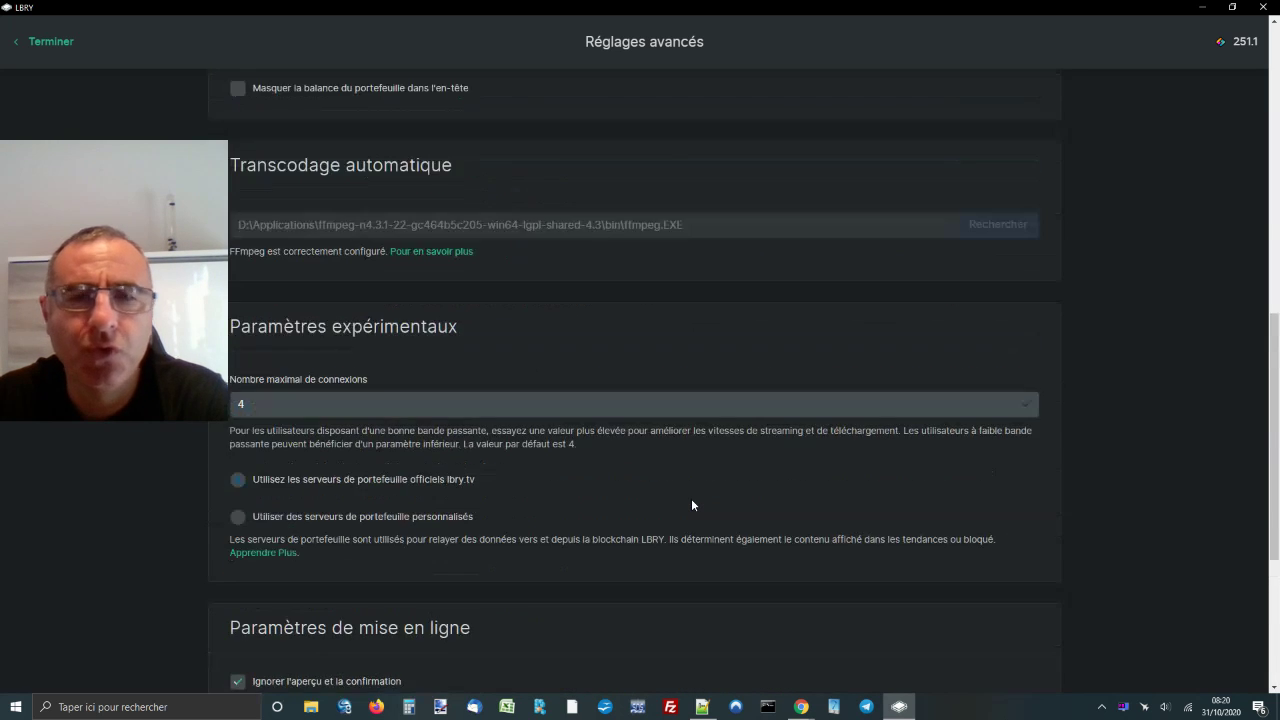
Leave the LBRY settings and open the form for uploading new content (Mettre en ligne).
{"action": "left_click", "coordinate": [65, 44]}
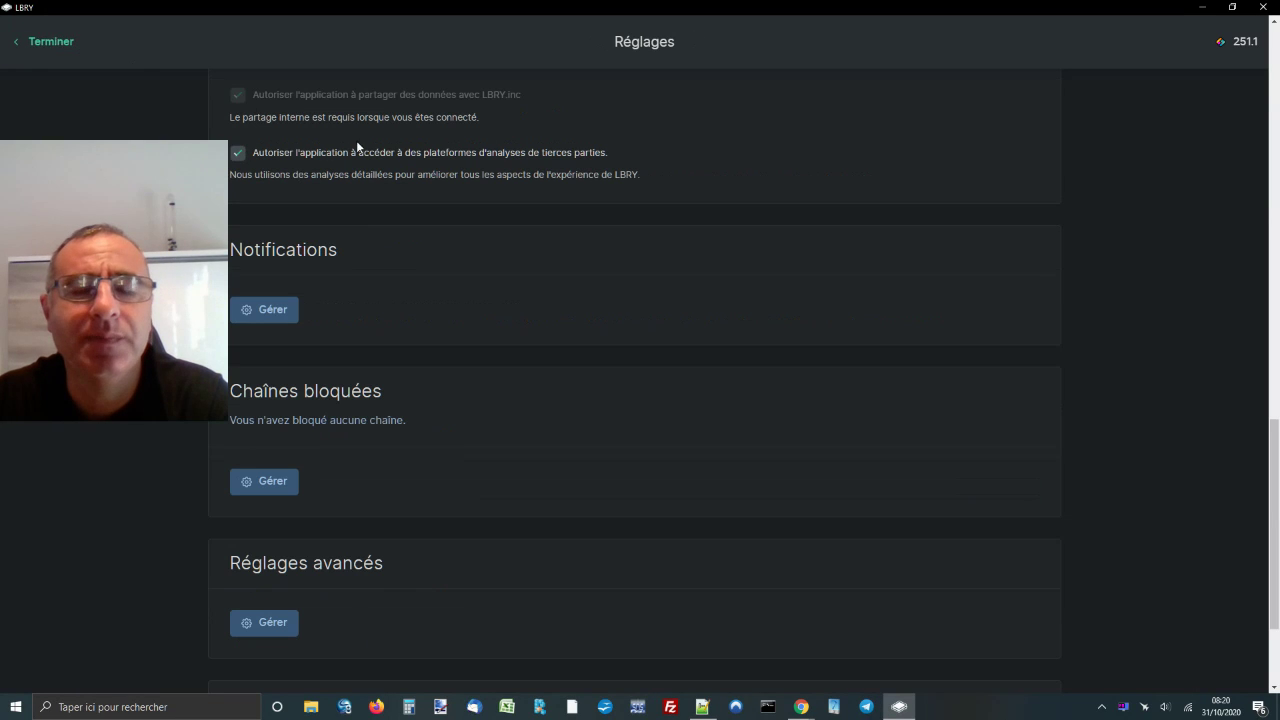
{"action": "left_click", "coordinate": [31, 46]}
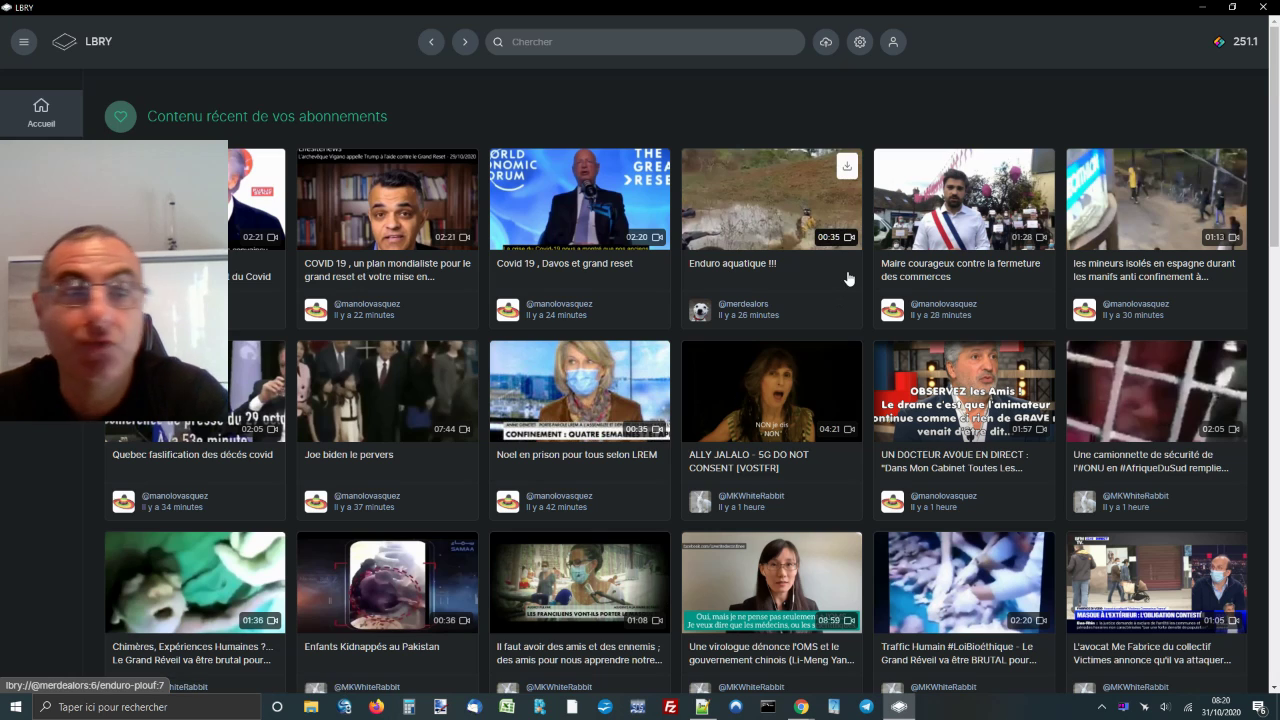
{"action": "left_click", "coordinate": [823, 47]}
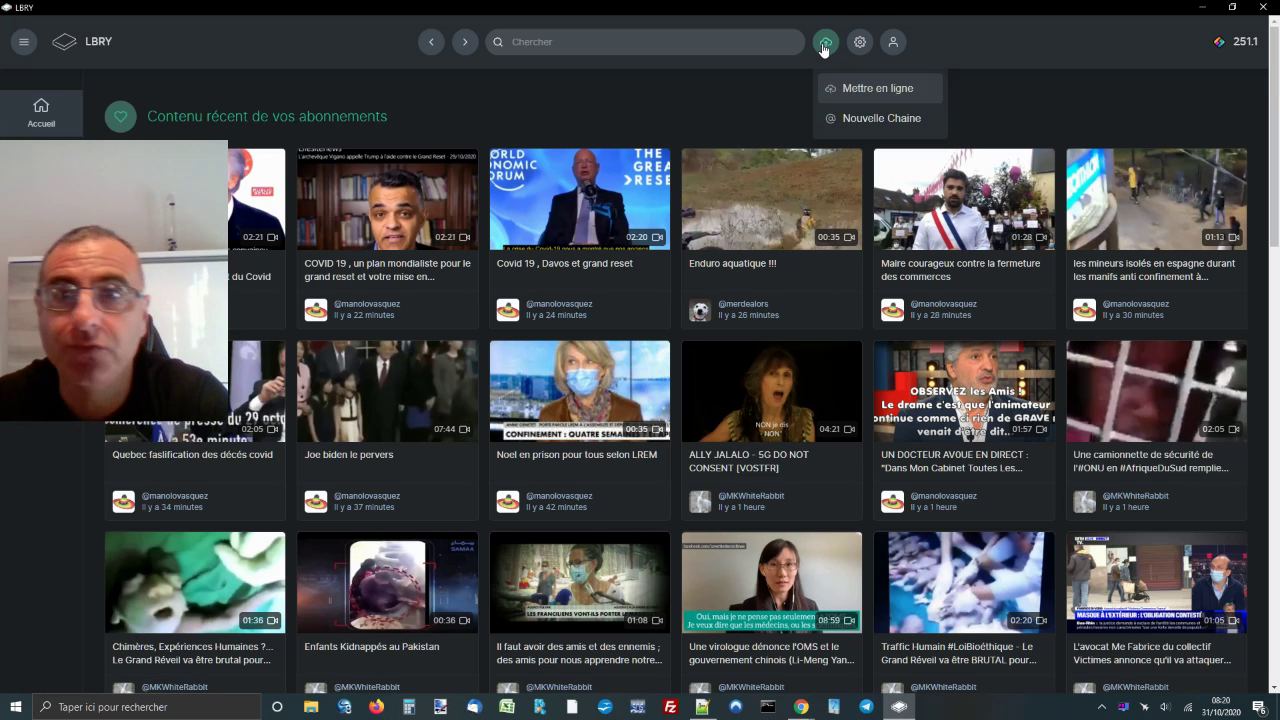
{"action": "left_click", "coordinate": [875, 92]}
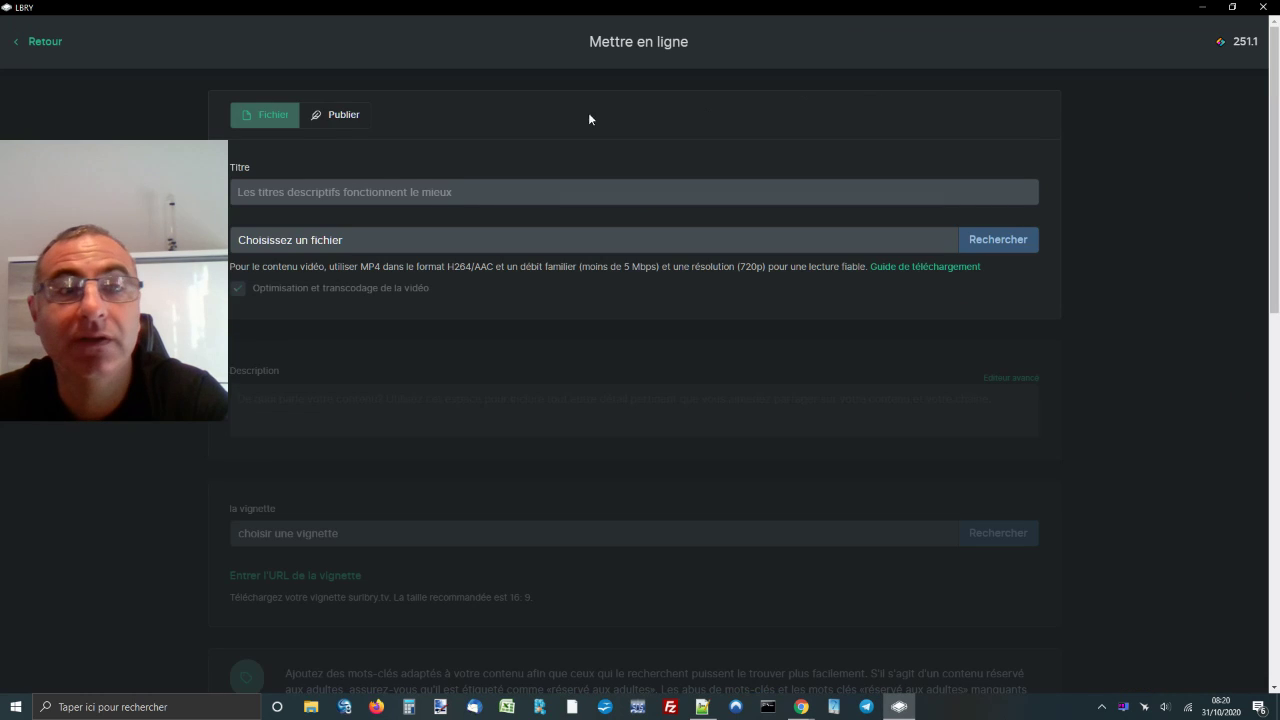
{"action": "left_click_drag", "start_coordinate": [174, 159], "coordinate": [613, 379]}
{"action": "left_click_drag", "start_coordinate": [544, 429], "coordinate": [1218, 360]}
Switch to odysee.com in Chrome, leave its settings page and open its upload form (Mettre en ligne).
{"action": "mouse_move", "coordinate": [801, 707]}
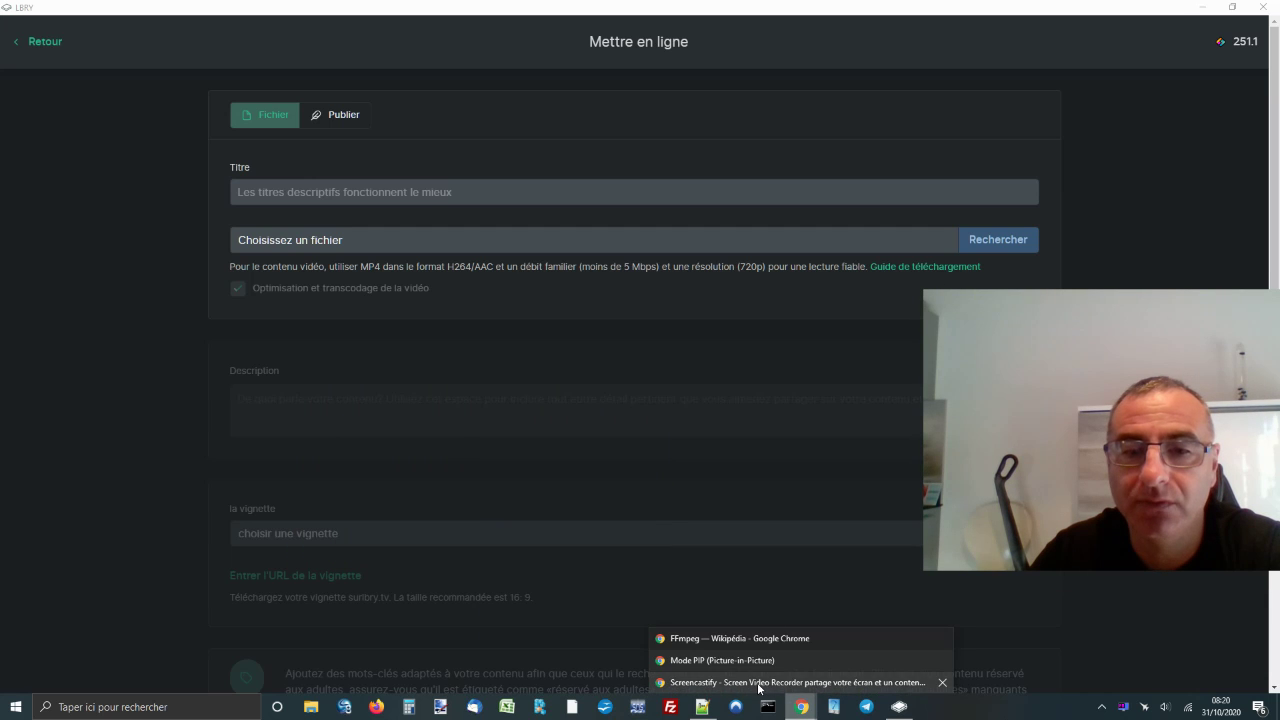
{"action": "left_click", "coordinate": [751, 679]}
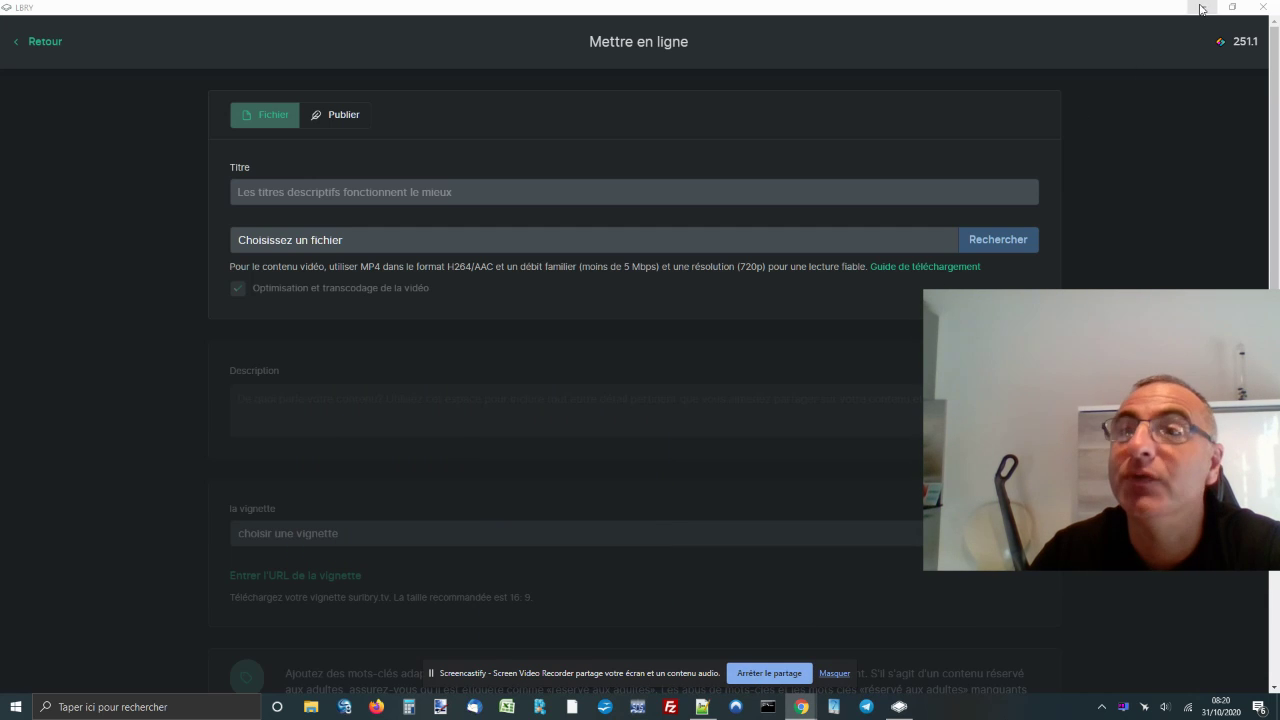
{"action": "left_click", "coordinate": [1203, 8]}
{"action": "left_click", "coordinate": [391, 12]}
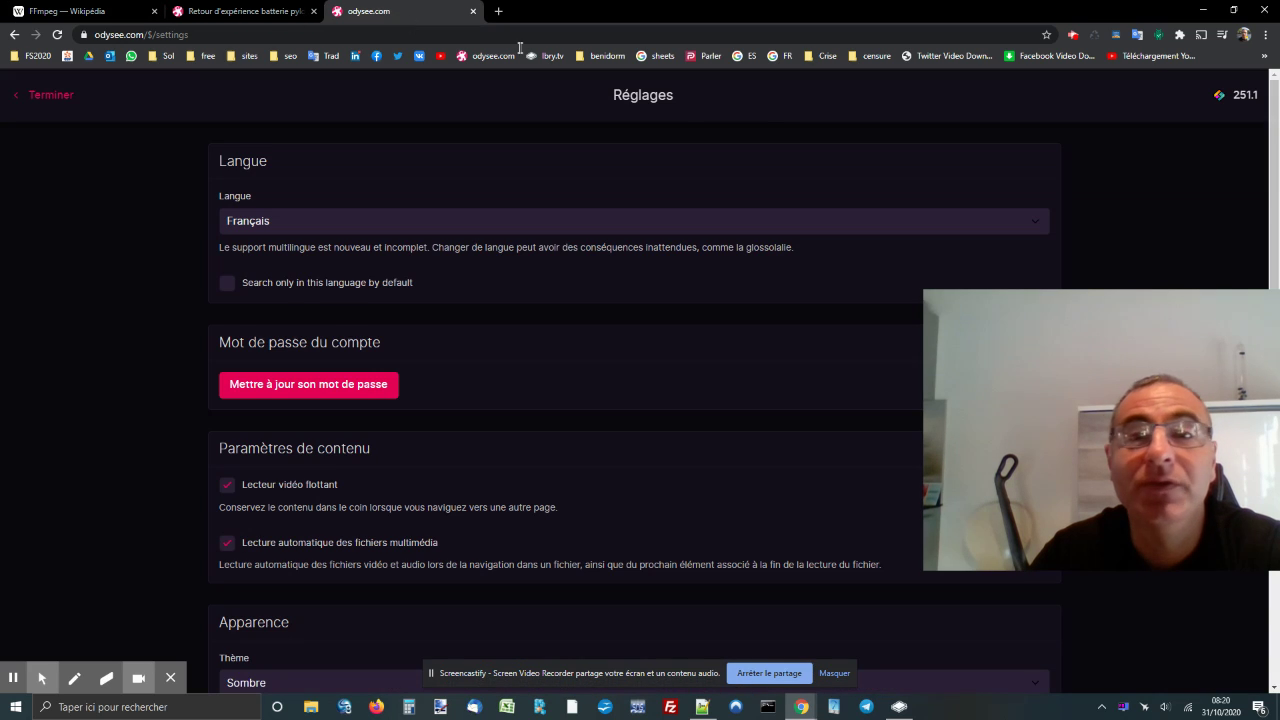
{"action": "left_click", "coordinate": [44, 94]}
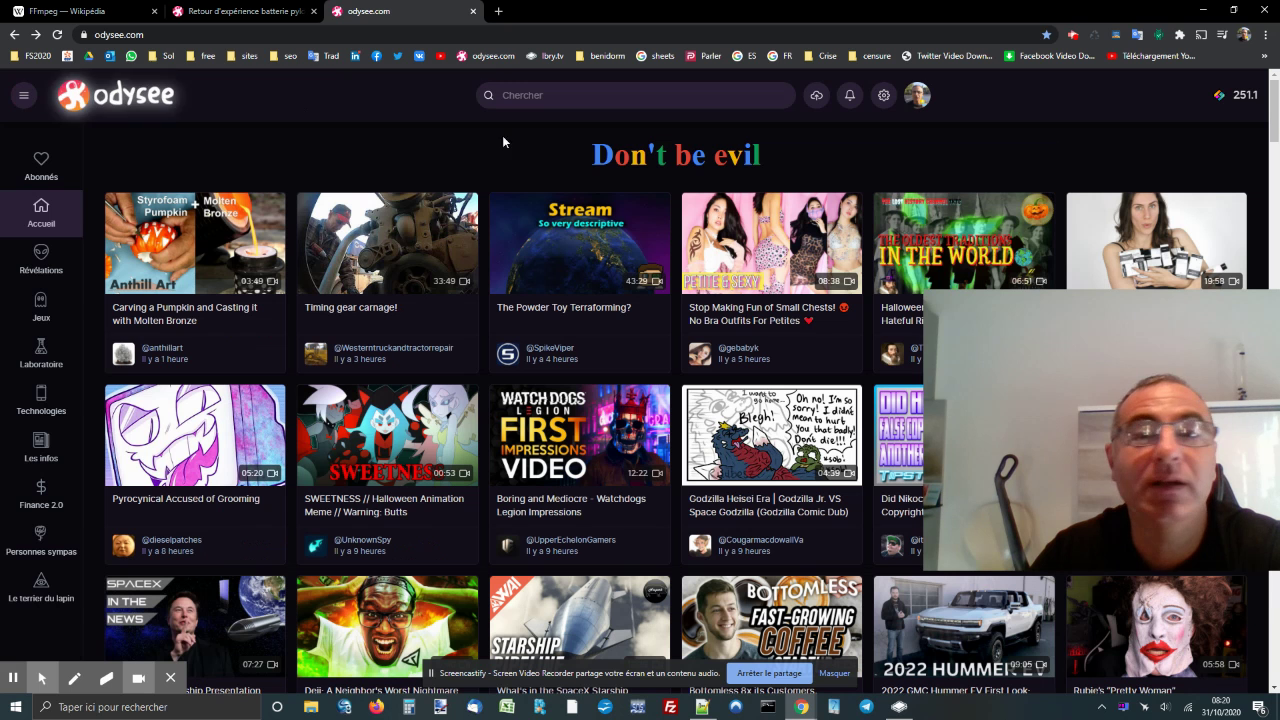
{"action": "left_click", "coordinate": [817, 96]}
{"action": "left_click", "coordinate": [843, 143]}
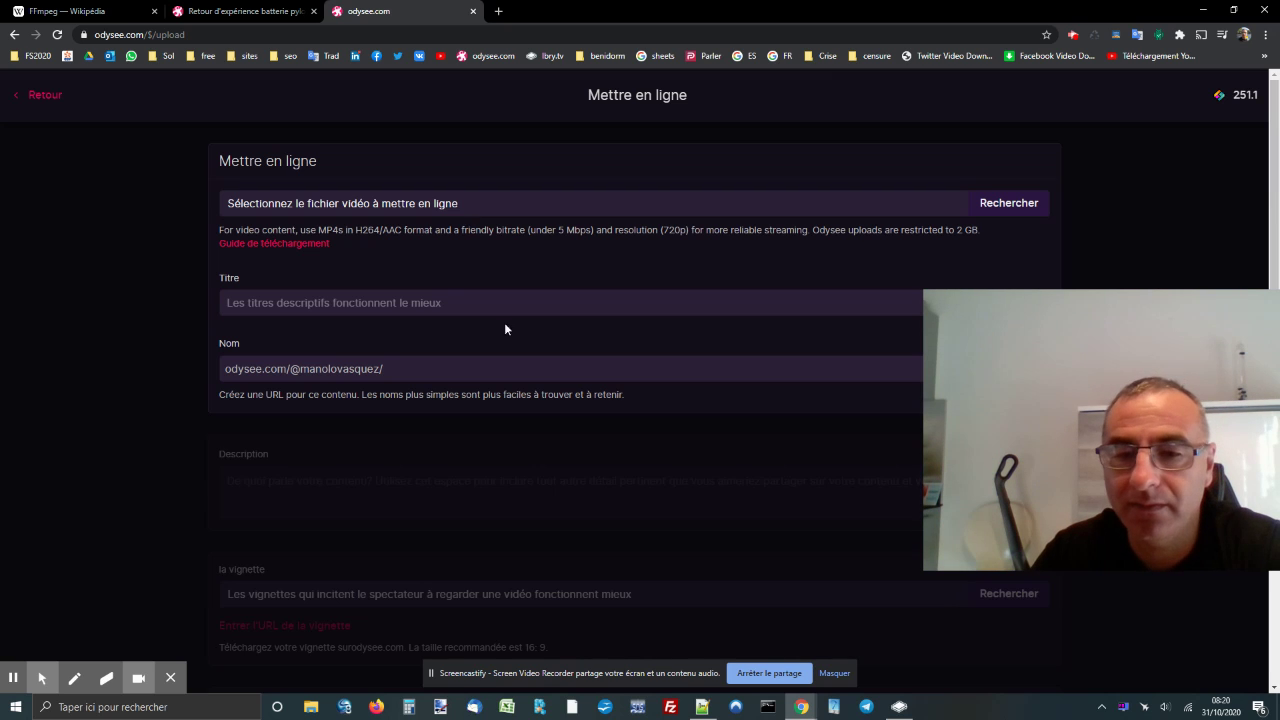
Switch to the LBRY app and show the text post editor (Publier) of its upload form.
{"action": "left_click", "coordinate": [897, 707]}
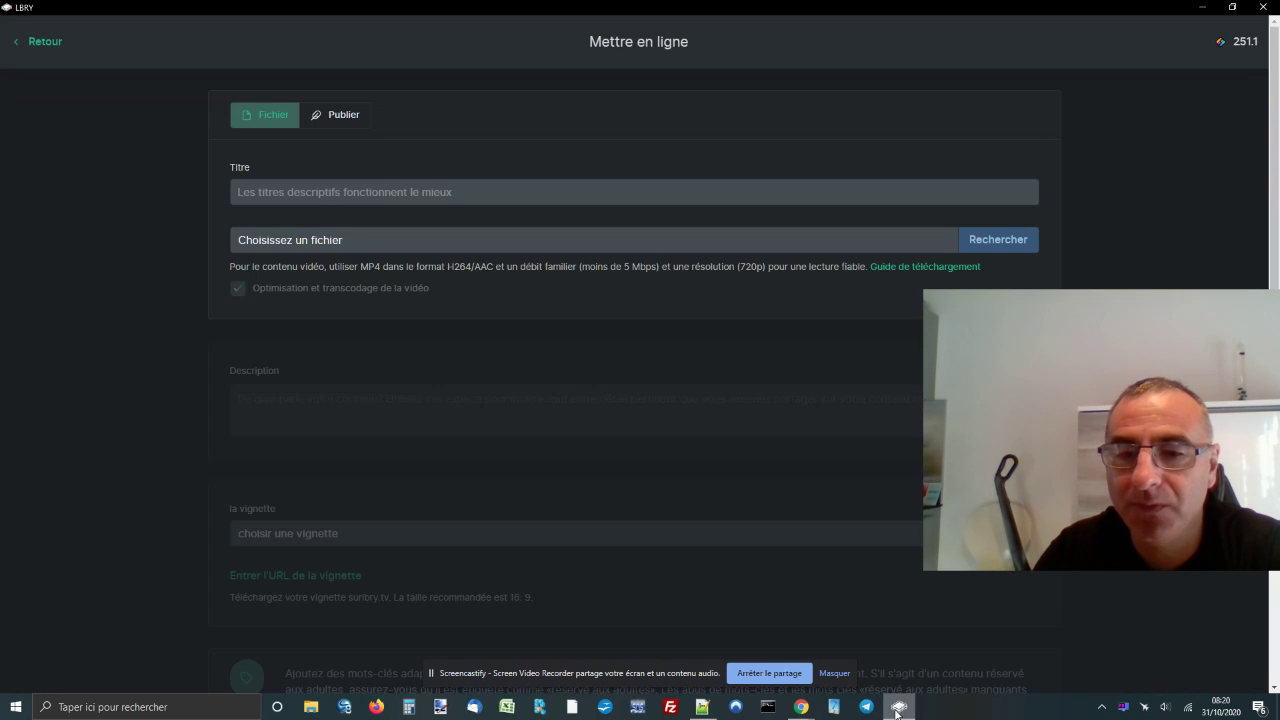
{"action": "left_click", "coordinate": [834, 673]}
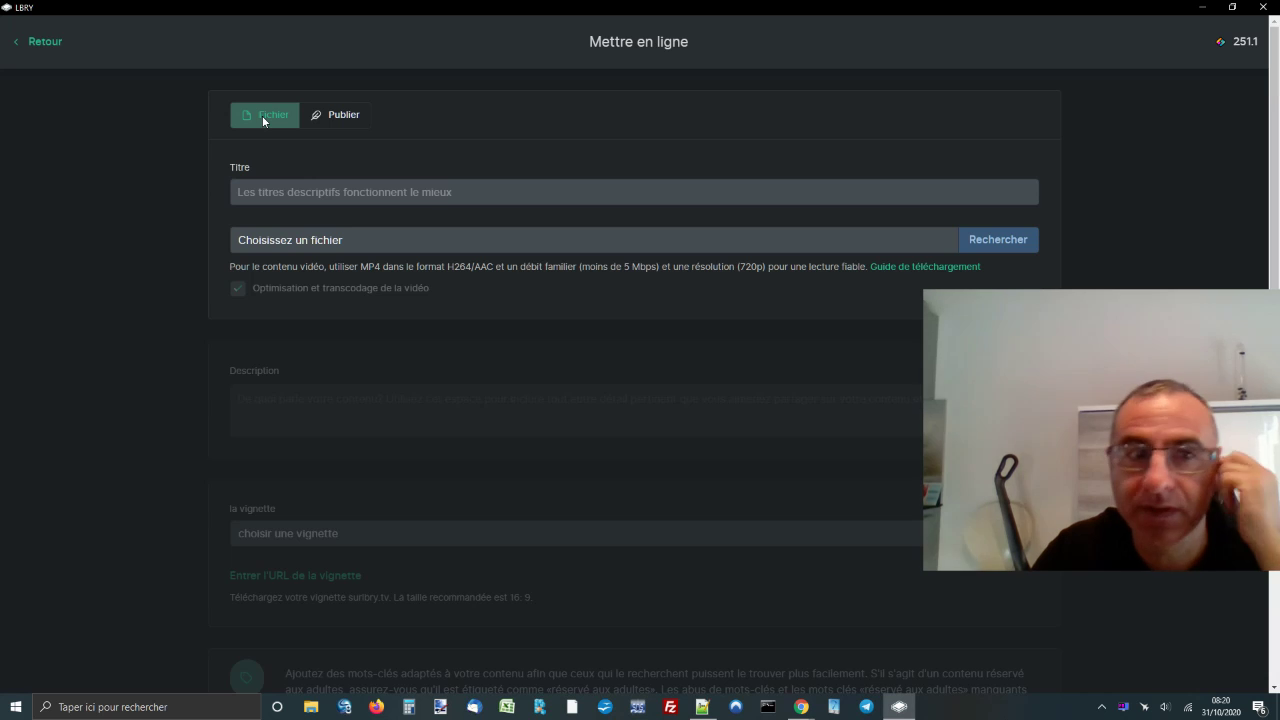
{"action": "left_click", "coordinate": [325, 131]}
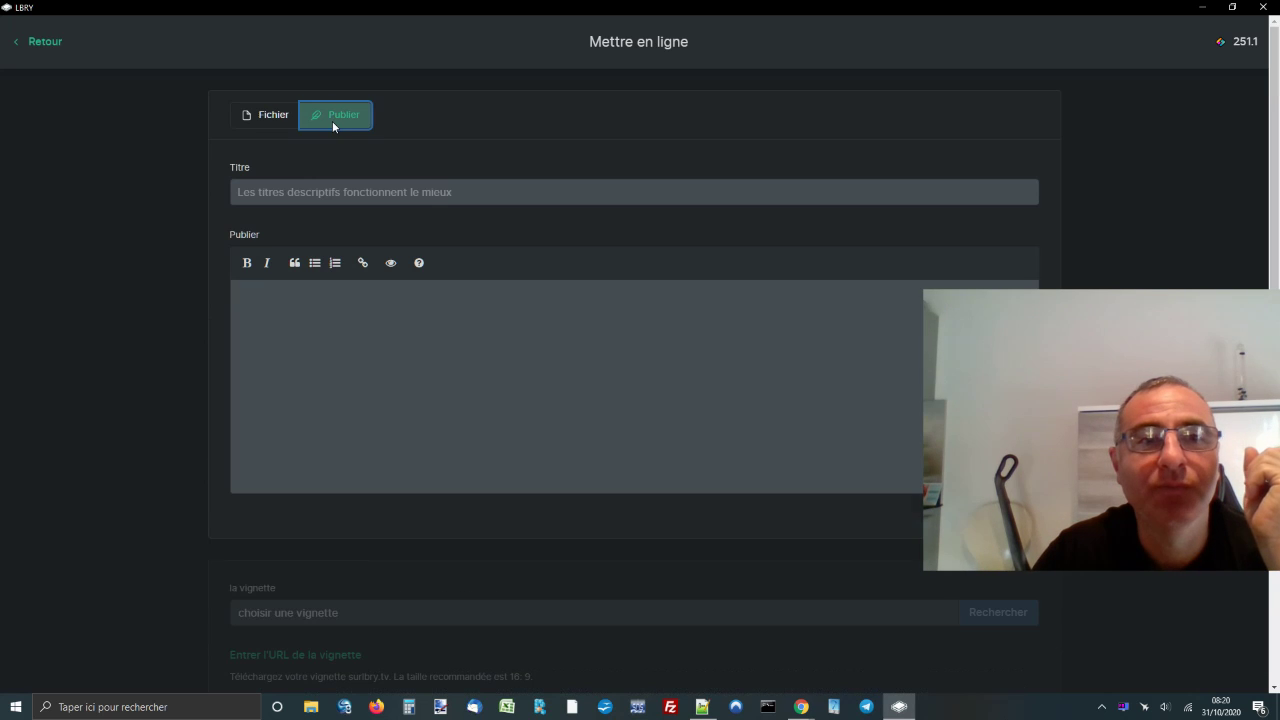
{"action": "left_click_drag", "start_coordinate": [990, 358], "coordinate": [987, 482]}
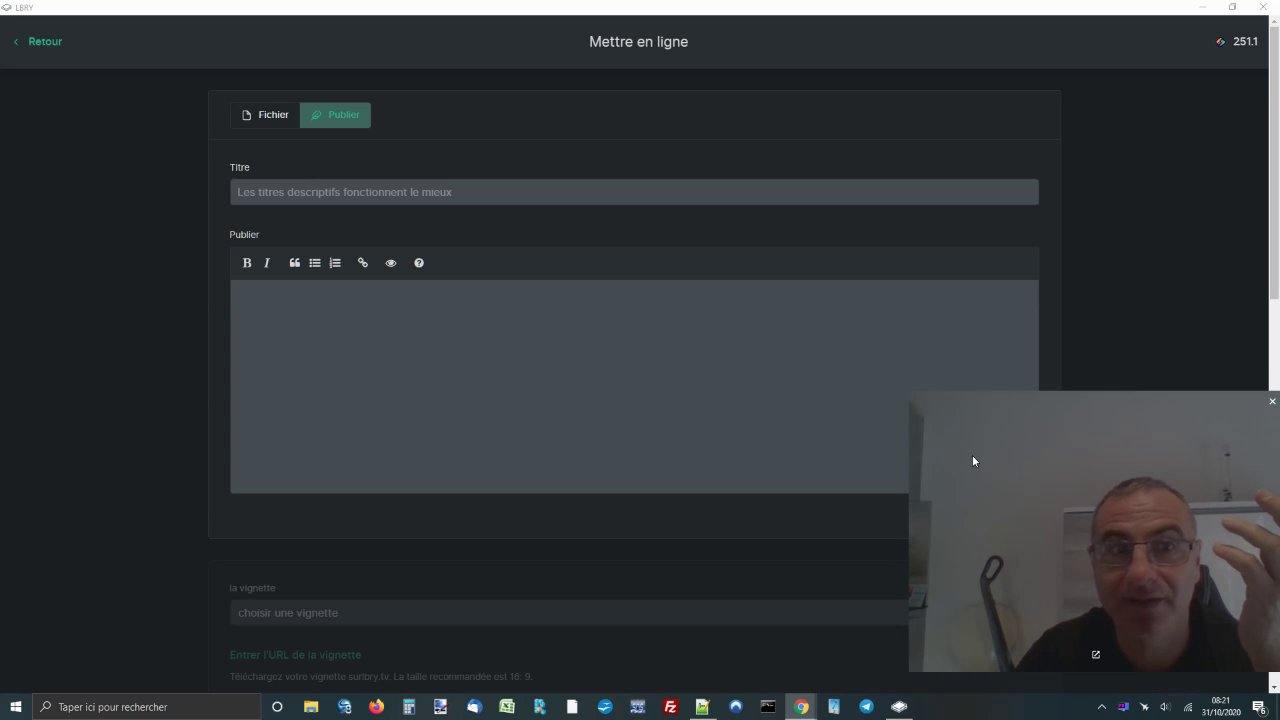
{"action": "left_click_drag", "start_coordinate": [1071, 501], "coordinate": [131, 376]}
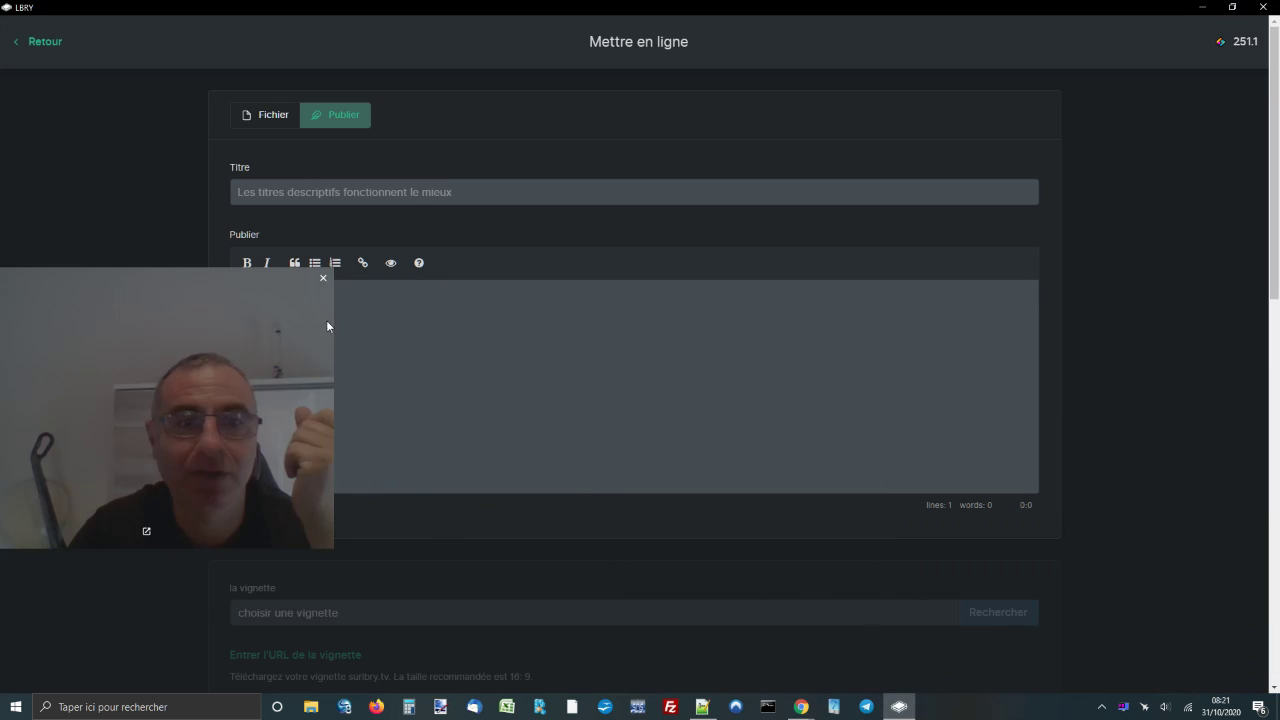
{"action": "left_click_drag", "start_coordinate": [331, 322], "coordinate": [184, 328]}
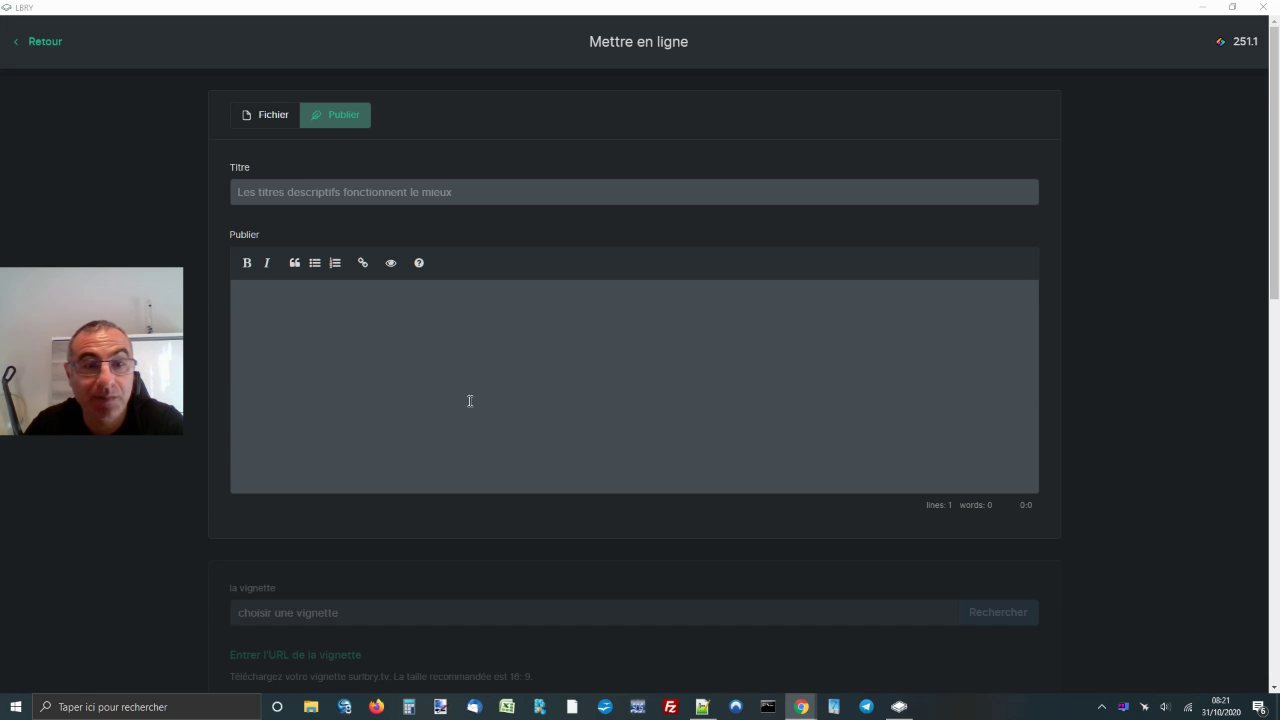
{"action": "left_click", "coordinate": [300, 192]}
{"action": "left_click", "coordinate": [340, 320]}
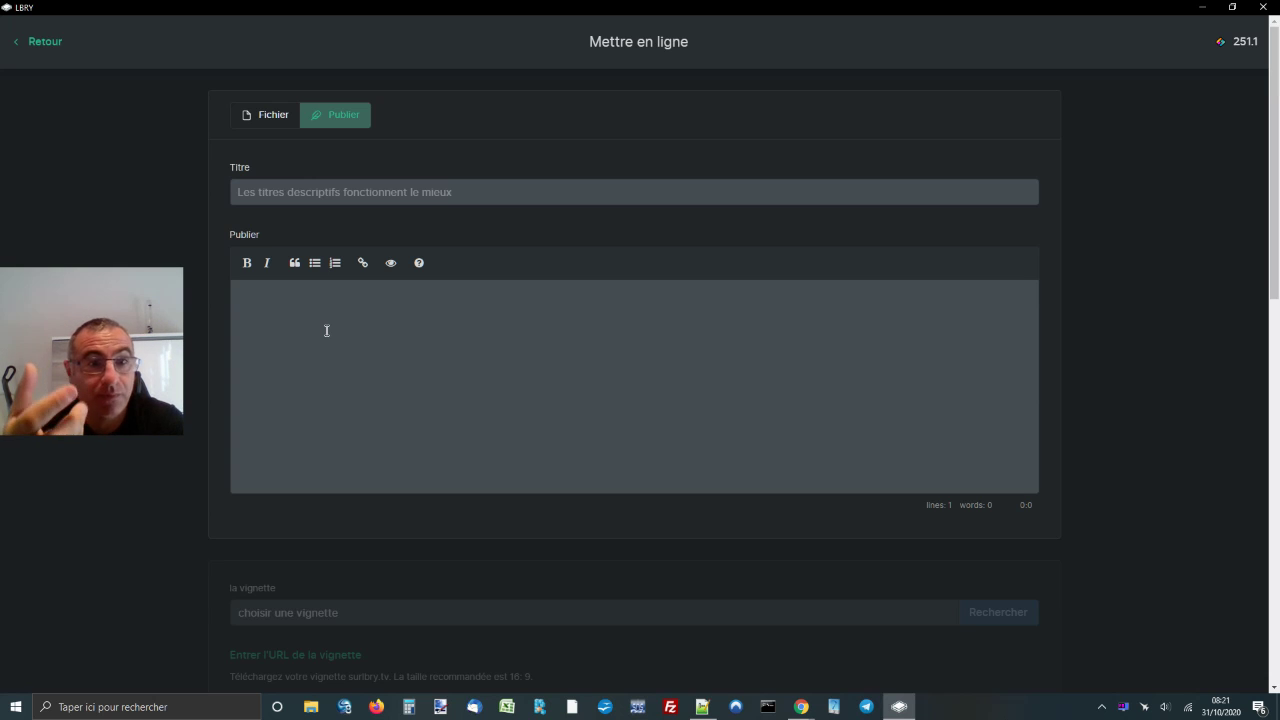
Return to the file upload form (Fichier) and review its fields, from the description and thumbnail to the deposit, price and additional options.
{"action": "left_click", "coordinate": [272, 117]}
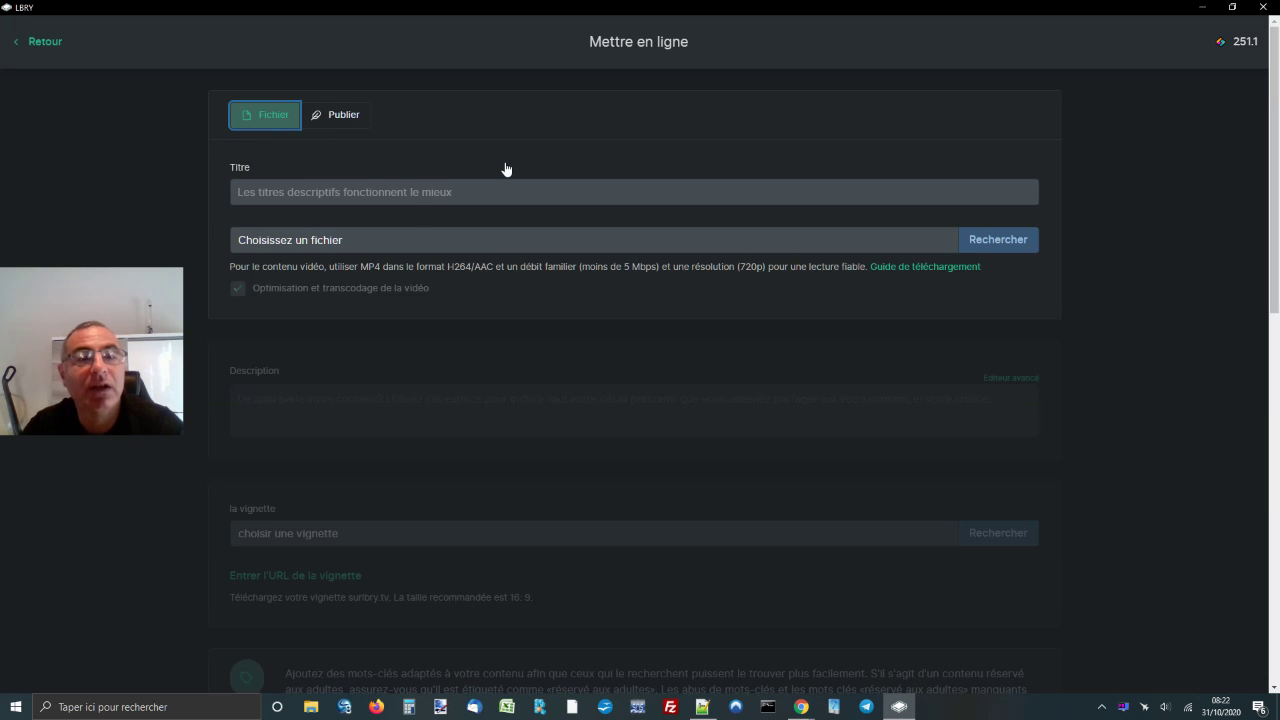
{"action": "scroll", "coordinate": [506, 169], "scroll_direction": "down", "scroll_amount": 2}
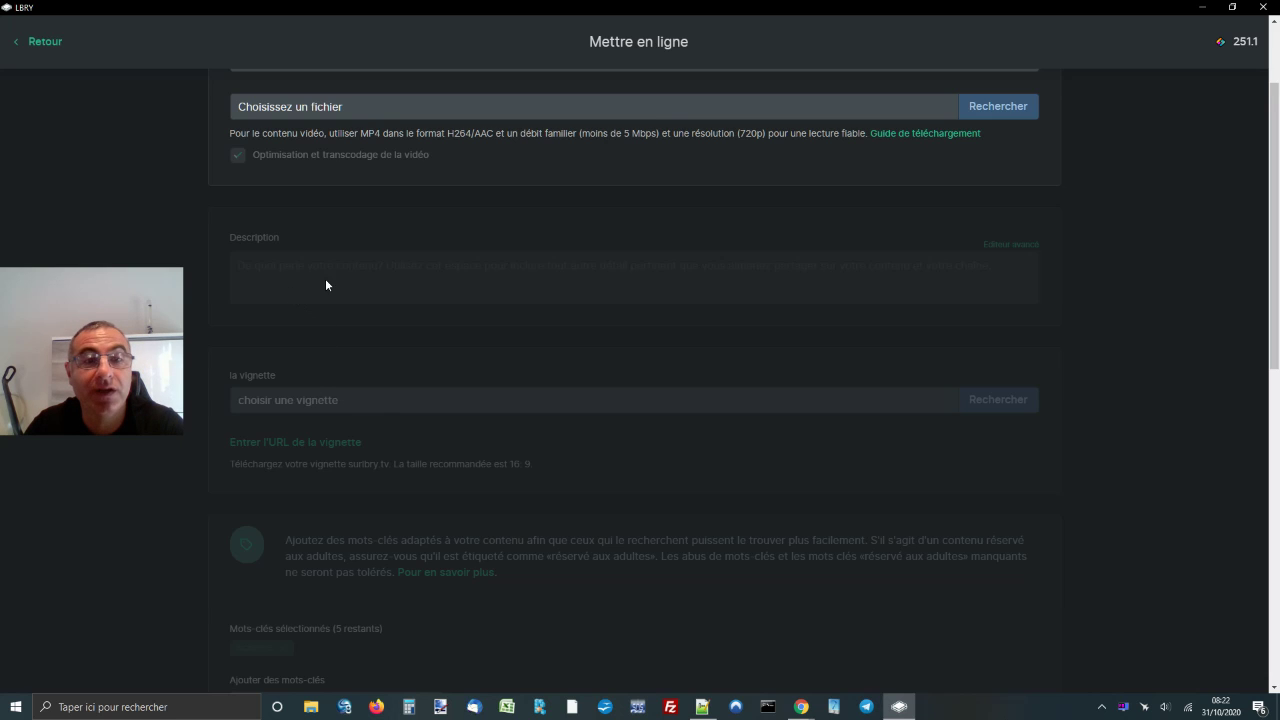
{"action": "scroll", "coordinate": [330, 285], "scroll_direction": "down", "scroll_amount": 1}
{"action": "scroll", "coordinate": [338, 288], "scroll_direction": "down", "scroll_amount": 2}
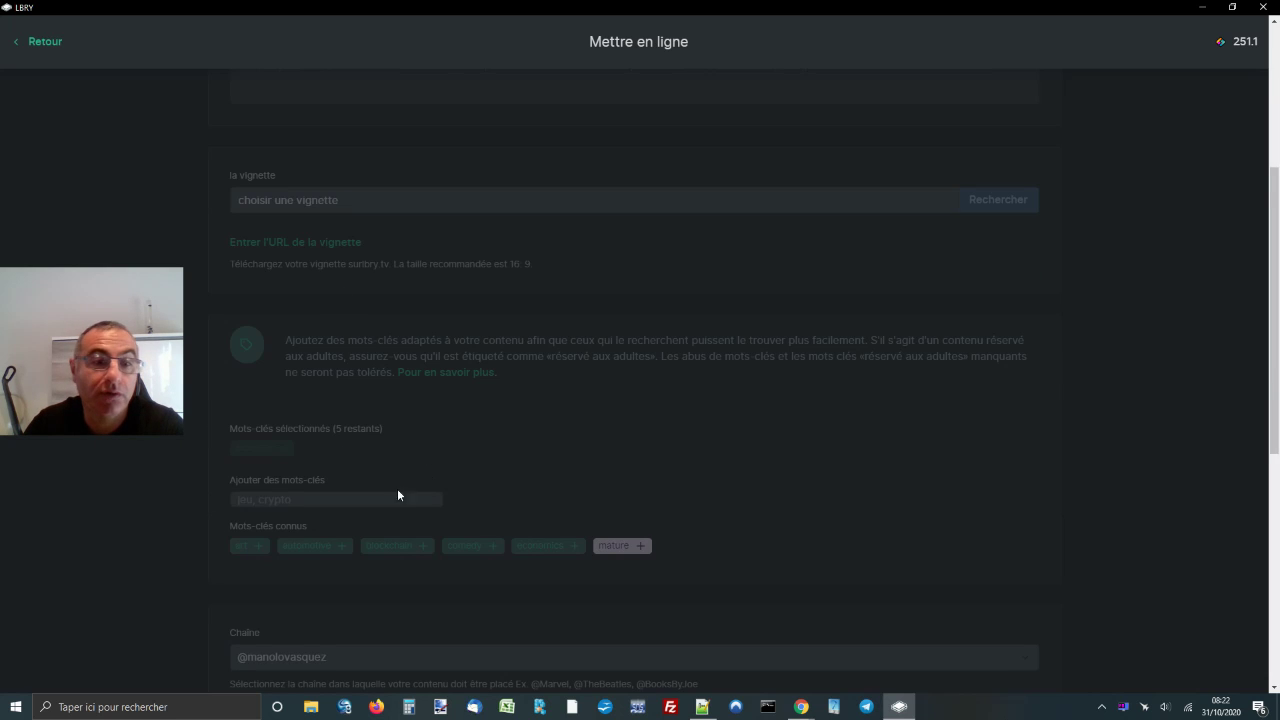
{"action": "scroll", "coordinate": [540, 450], "scroll_direction": "down", "scroll_amount": 3}
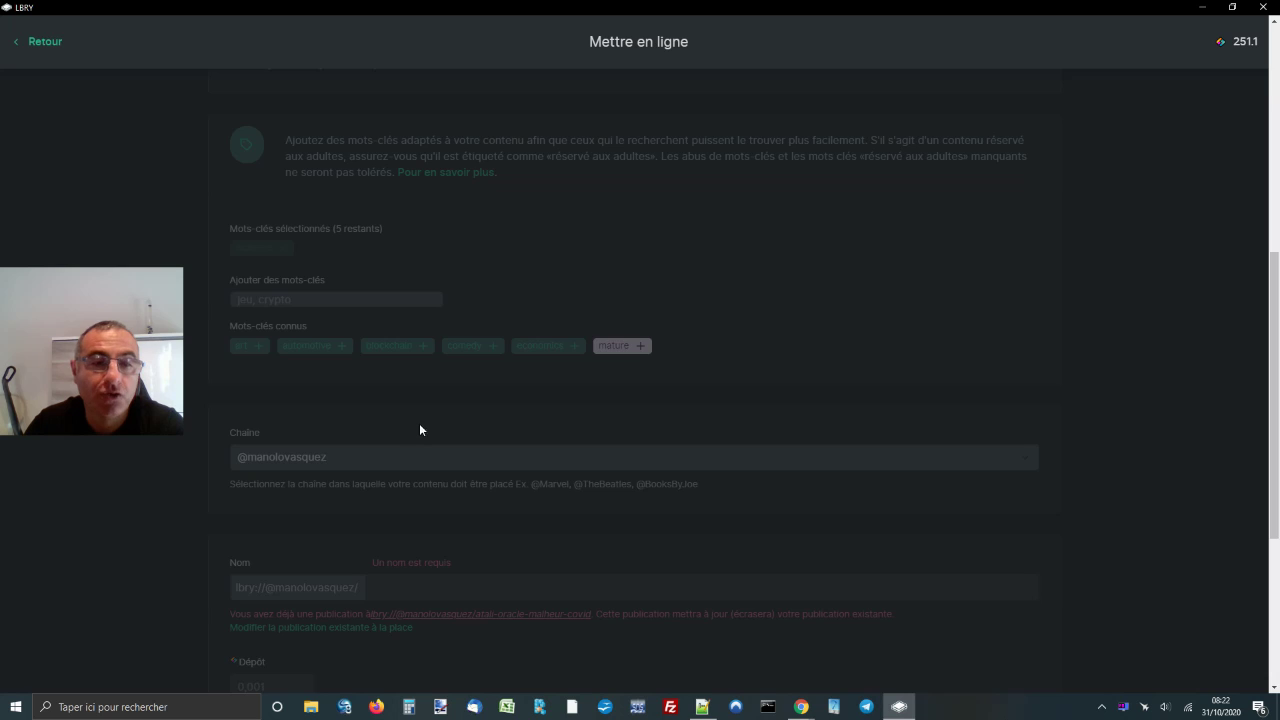
{"action": "scroll", "coordinate": [843, 383], "scroll_direction": "down", "scroll_amount": 2}
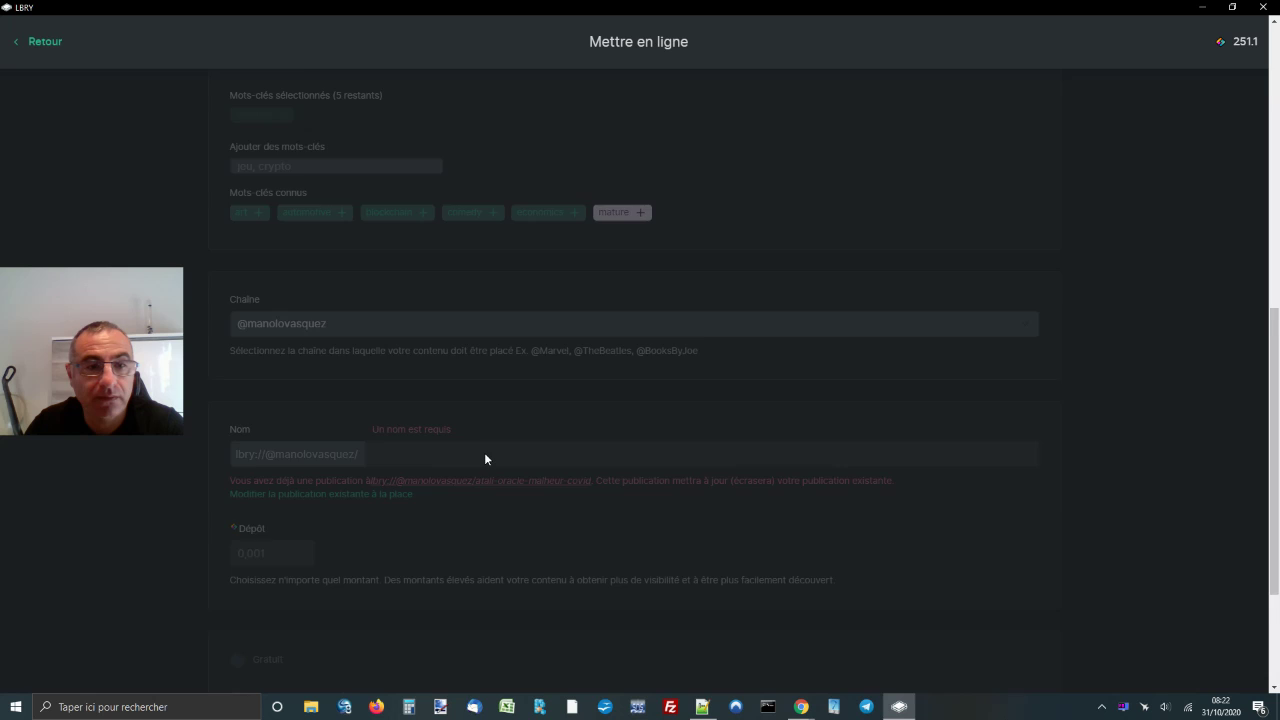
{"action": "scroll", "coordinate": [484, 456], "scroll_direction": "down", "scroll_amount": 3}
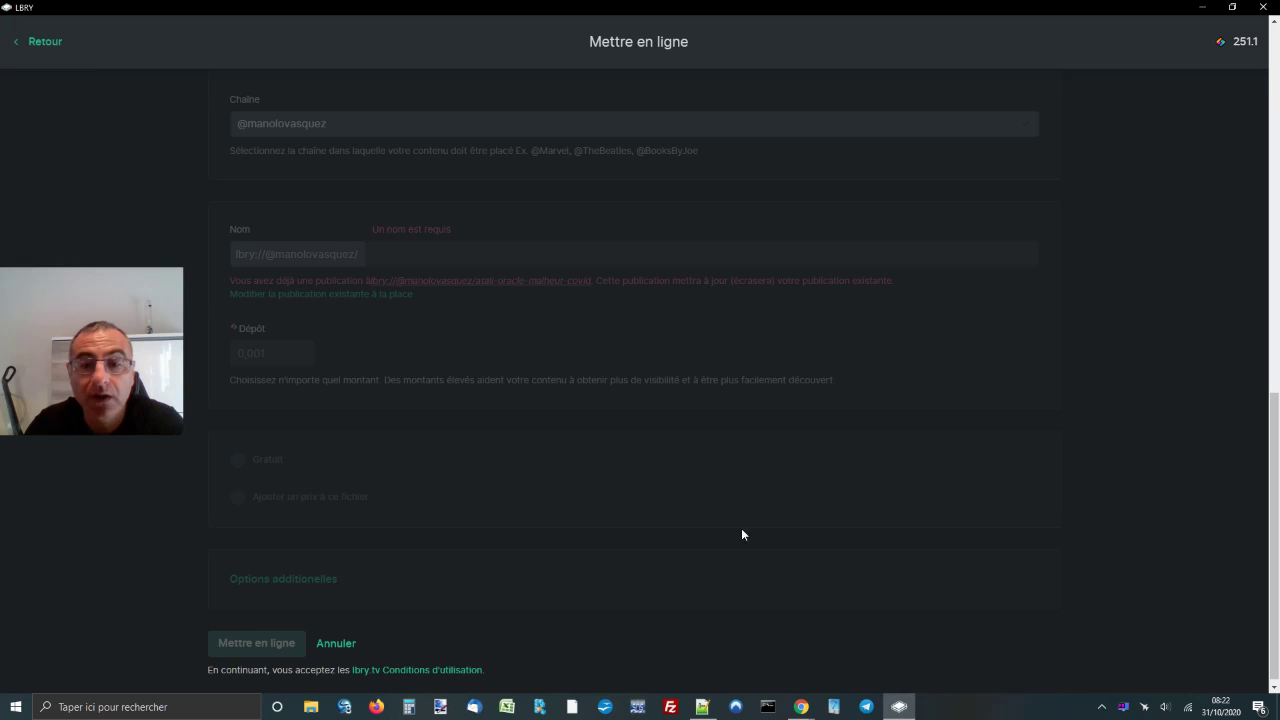
{"action": "scroll", "coordinate": [1053, 419], "scroll_direction": "up", "scroll_amount": 10}
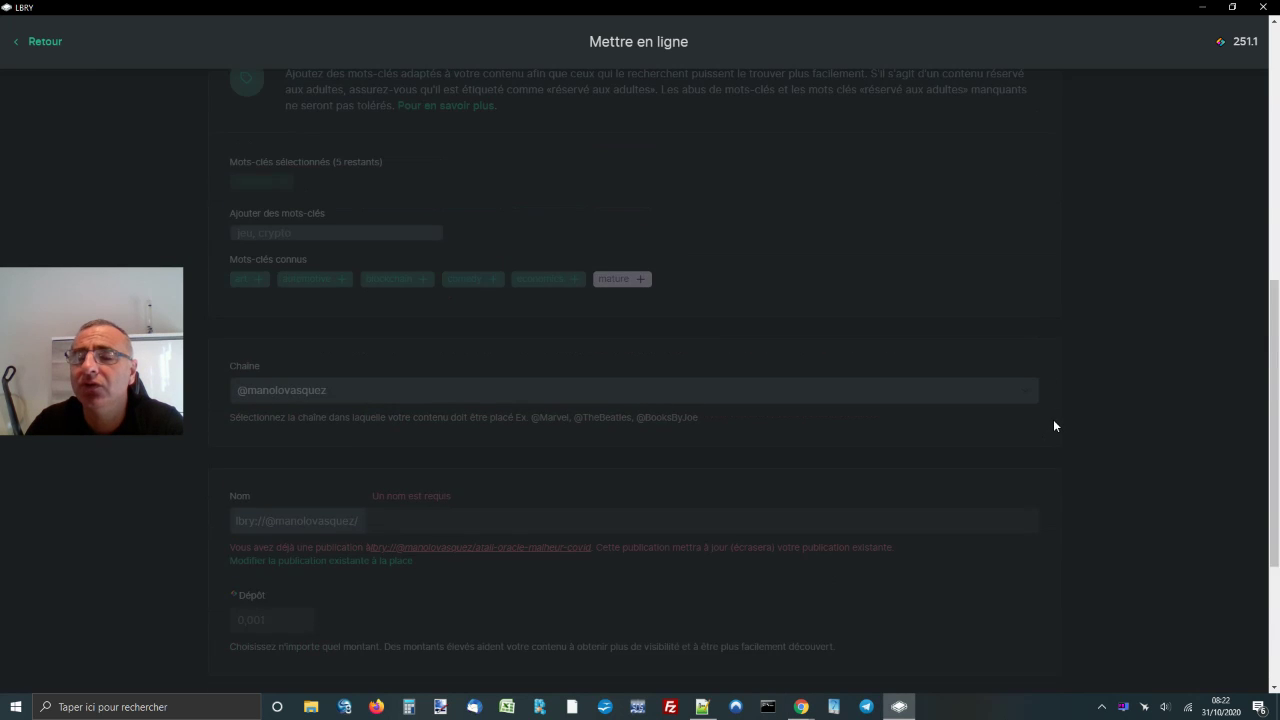
Leave the LBRY upload form and return to the home page with recent content from subscriptions.
{"action": "left_click", "coordinate": [42, 42]}
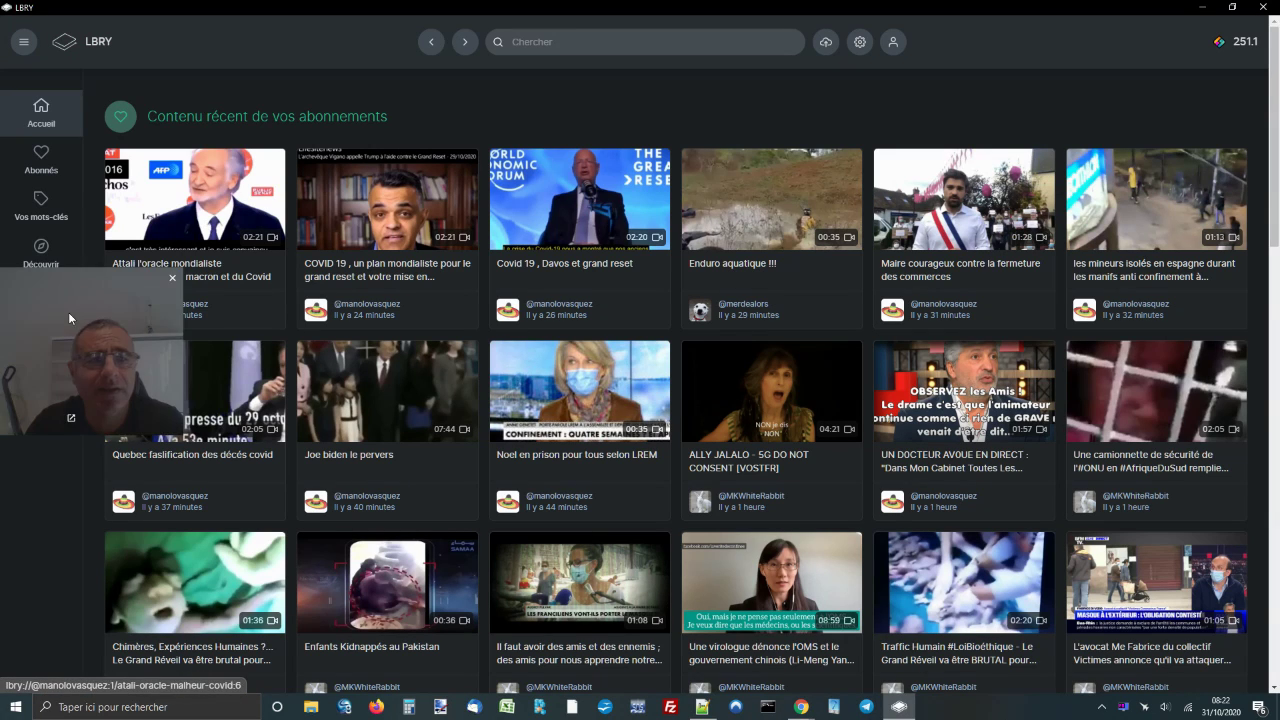
{"action": "left_click_drag", "start_coordinate": [69, 312], "coordinate": [217, 131]}
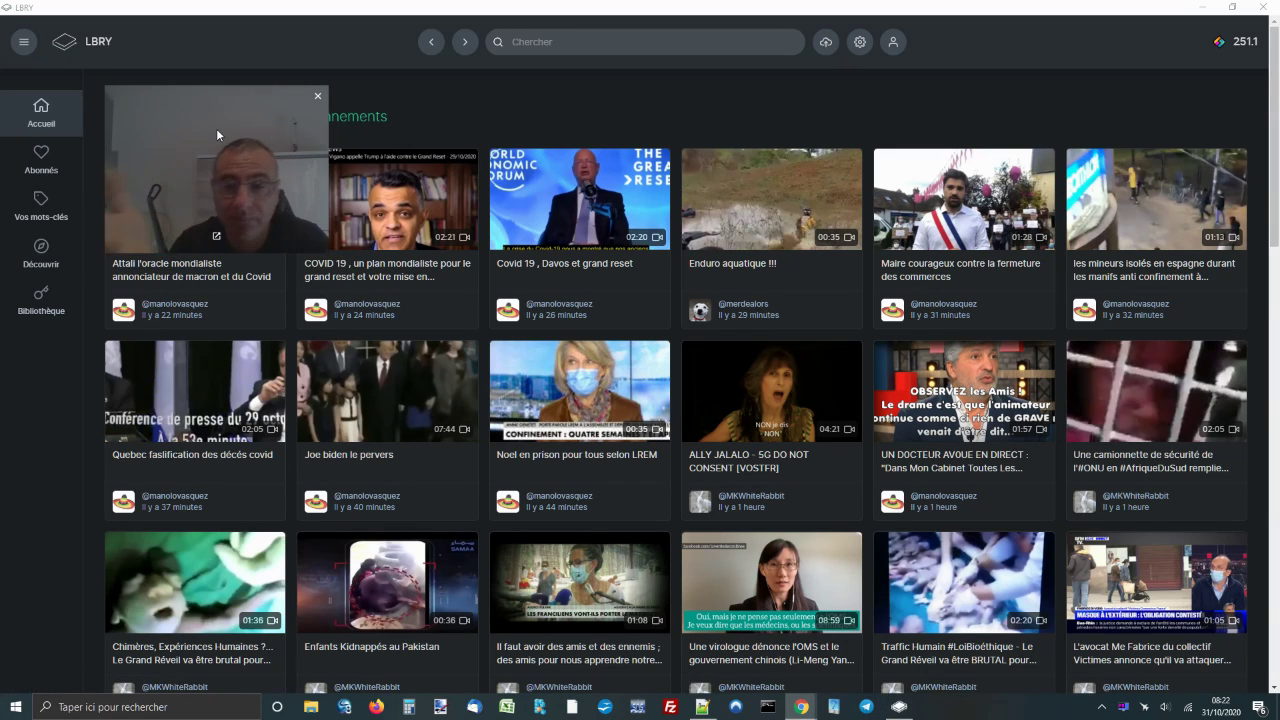
{"action": "left_click", "coordinate": [461, 109]}
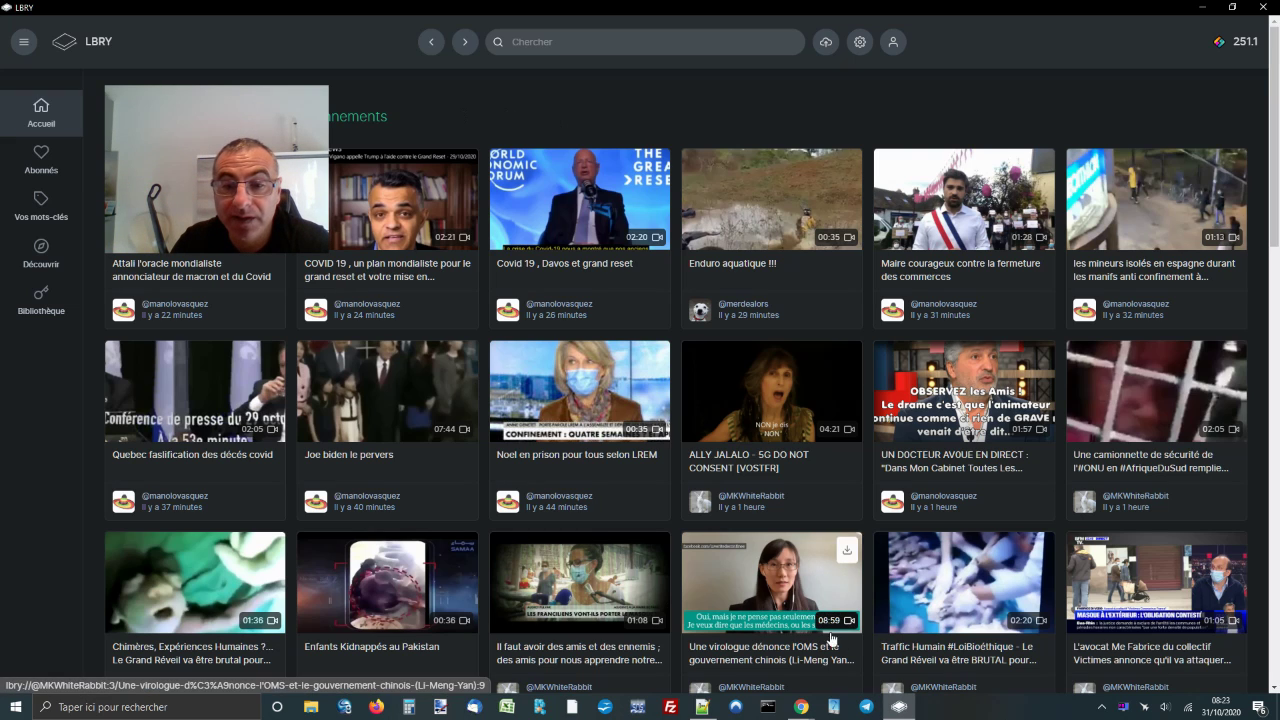
Switch to odysee.com in Chrome, leave its upload form and look through the videos on the home page.
{"action": "left_click", "coordinate": [801, 706]}
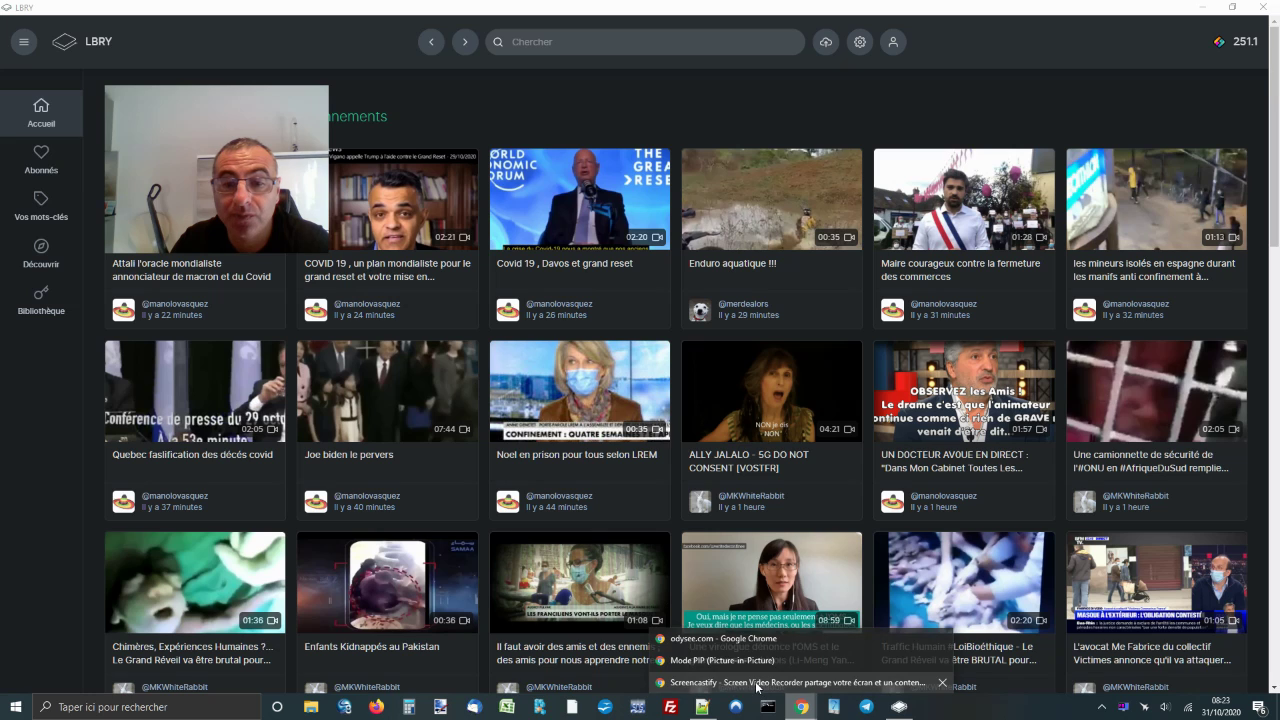
{"action": "left_click", "coordinate": [764, 683]}
{"action": "left_click", "coordinate": [1200, 8]}
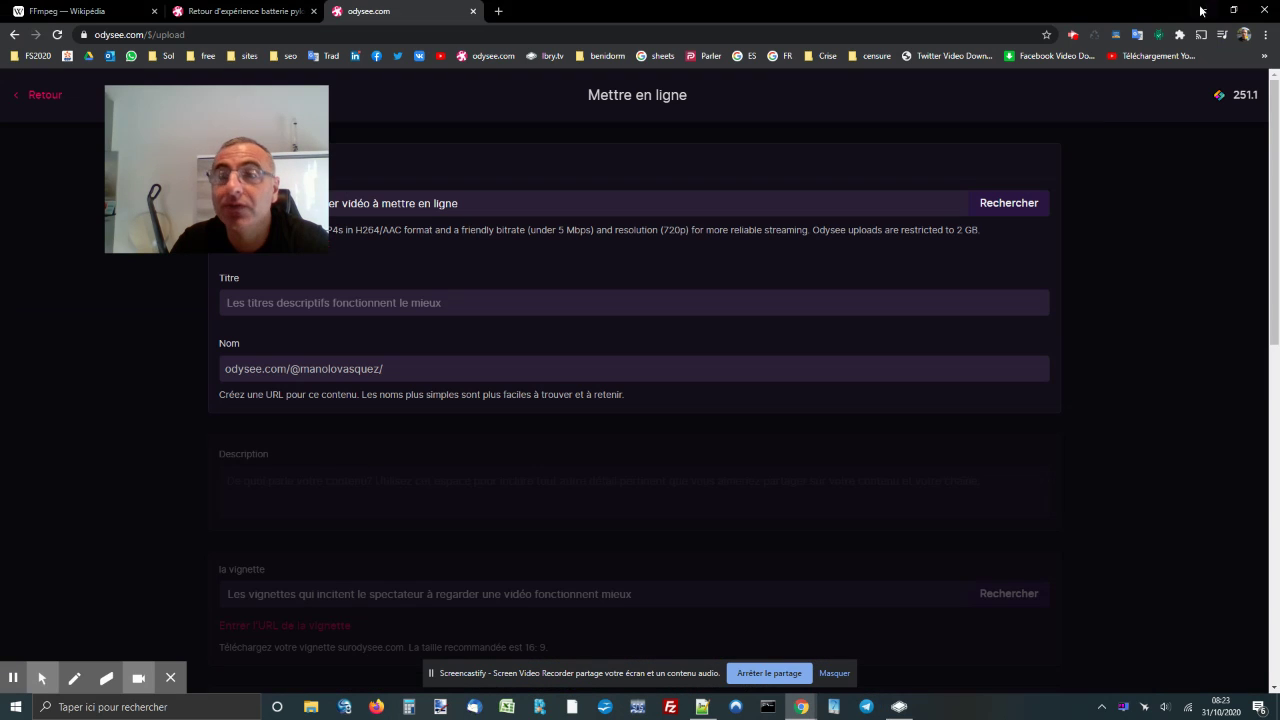
{"action": "left_click", "coordinate": [833, 678]}
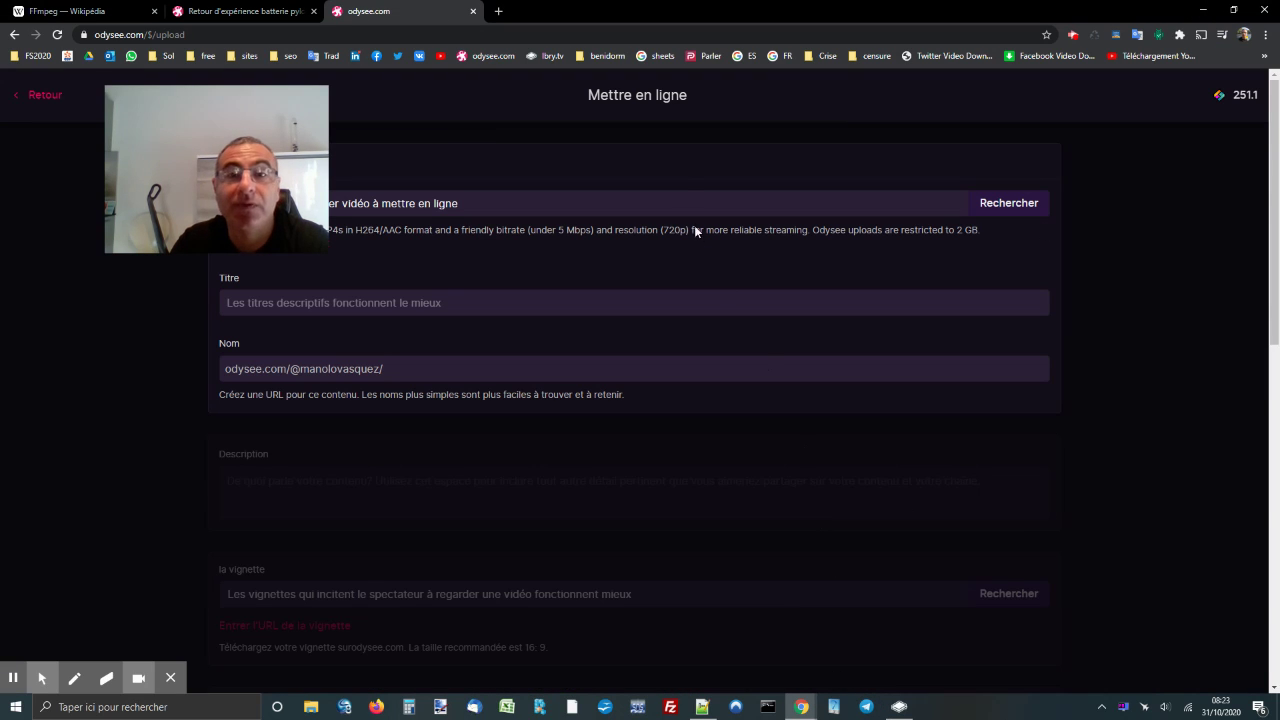
{"action": "left_click", "coordinate": [31, 97]}
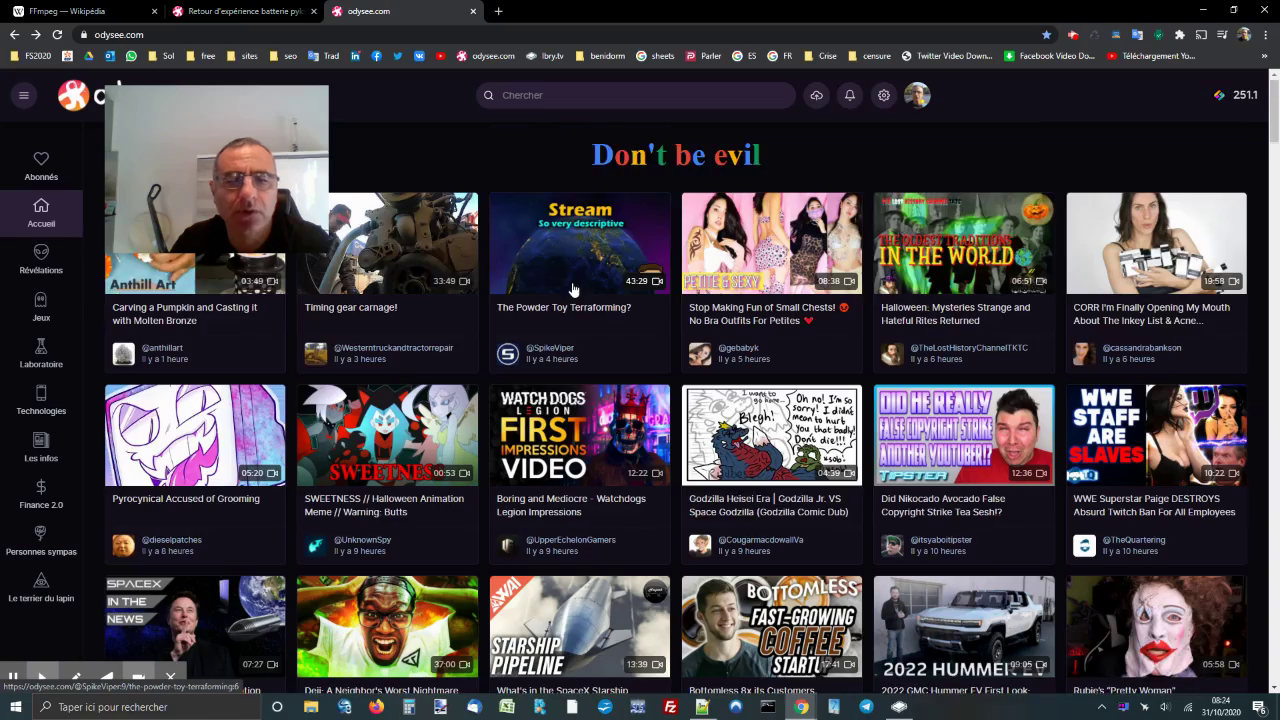
{"action": "scroll", "coordinate": [573, 289], "scroll_direction": "down", "scroll_amount": 2}
{"action": "scroll", "coordinate": [573, 289], "scroll_direction": "down", "scroll_amount": 4}
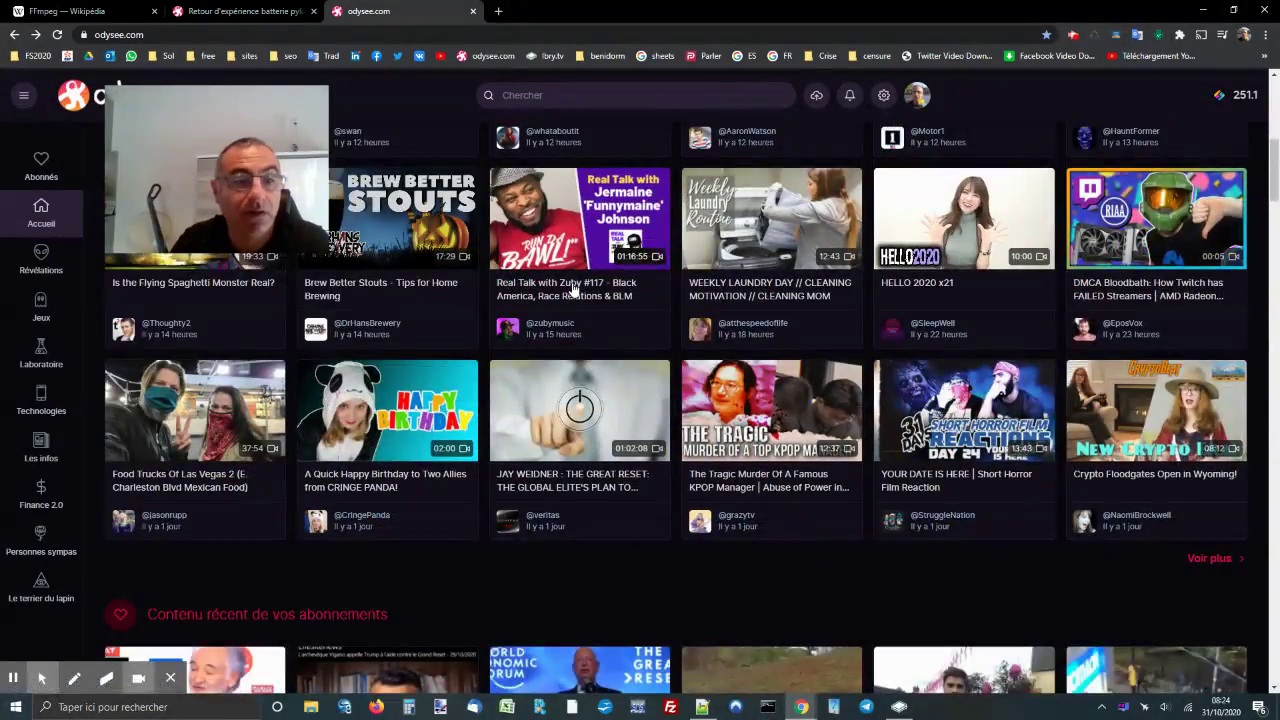
{"action": "scroll", "coordinate": [573, 289], "scroll_direction": "up", "scroll_amount": 3}
Go to the followed channels (Abonnés) on Odysee and open the video "Une virologue dénonce l'OMS et le gouvernement chinois".
{"action": "left_click", "coordinate": [41, 166]}
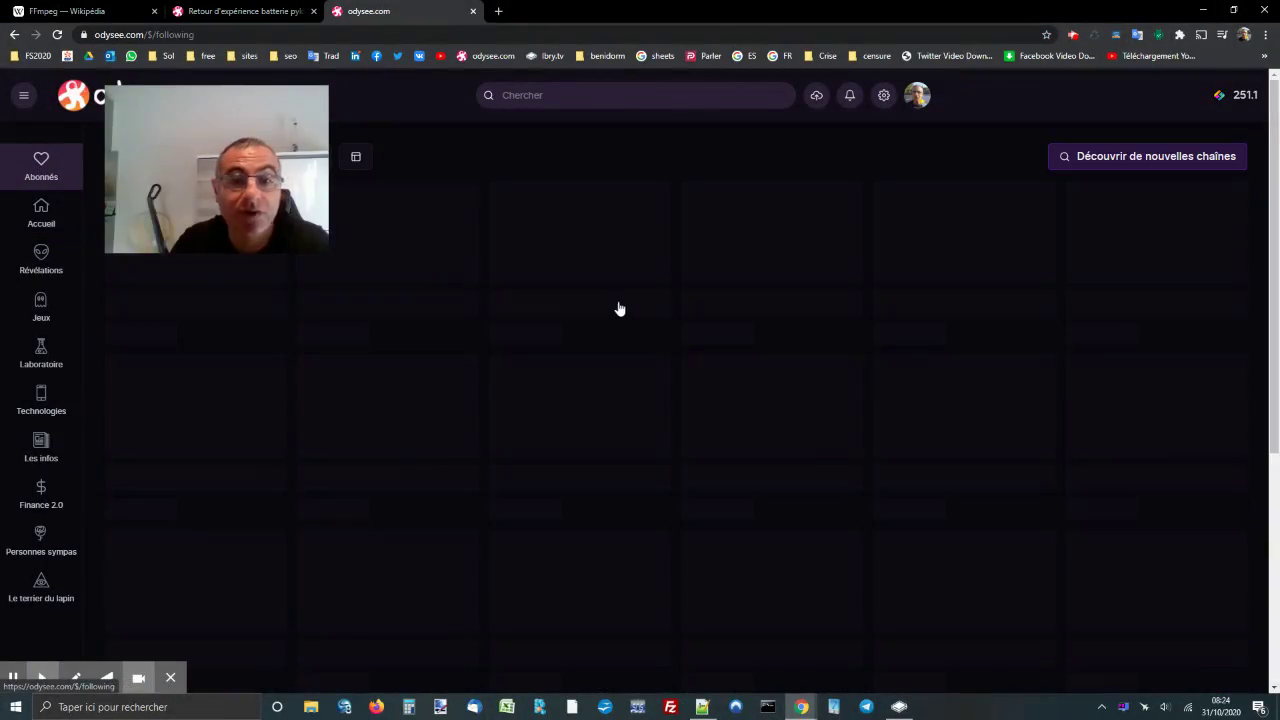
{"action": "scroll", "coordinate": [624, 316], "scroll_direction": "down", "scroll_amount": 1}
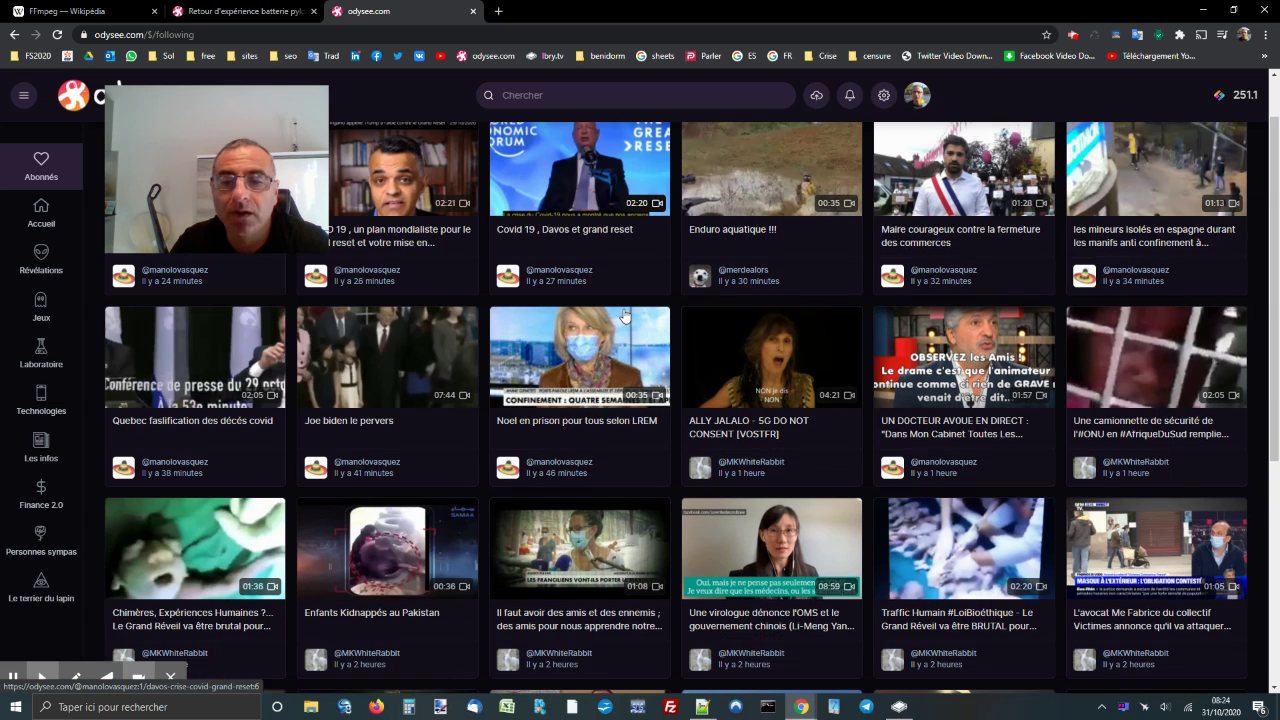
{"action": "left_click", "coordinate": [770, 631]}
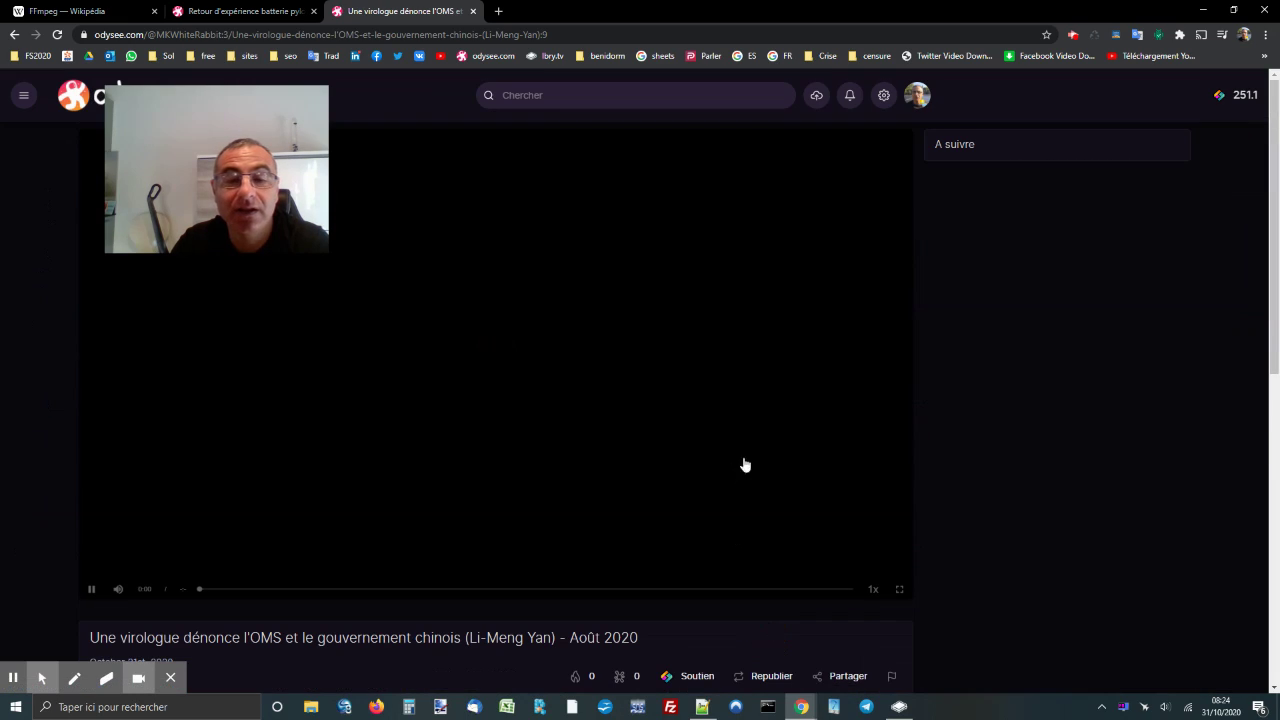
Give the opened video a fire reaction and repost it (Republier) on the own channel.
{"action": "scroll", "coordinate": [864, 436], "scroll_direction": "down", "scroll_amount": 1}
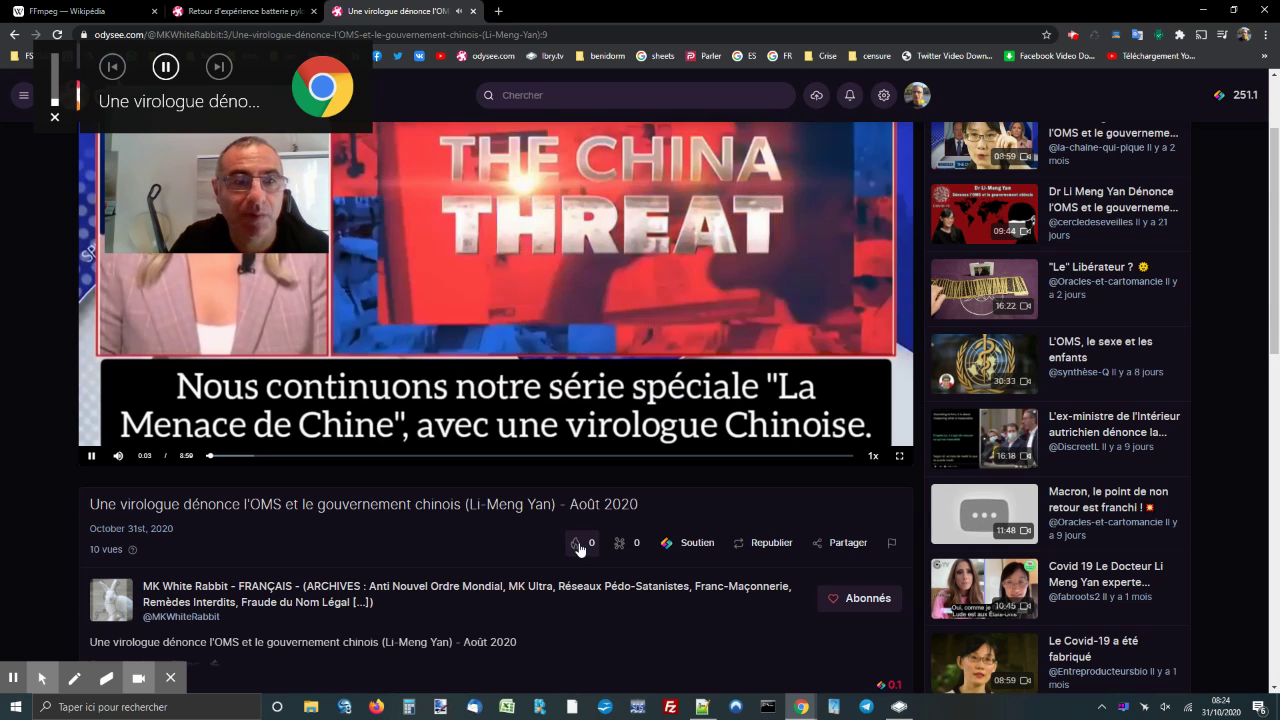
{"action": "left_click", "coordinate": [575, 542]}
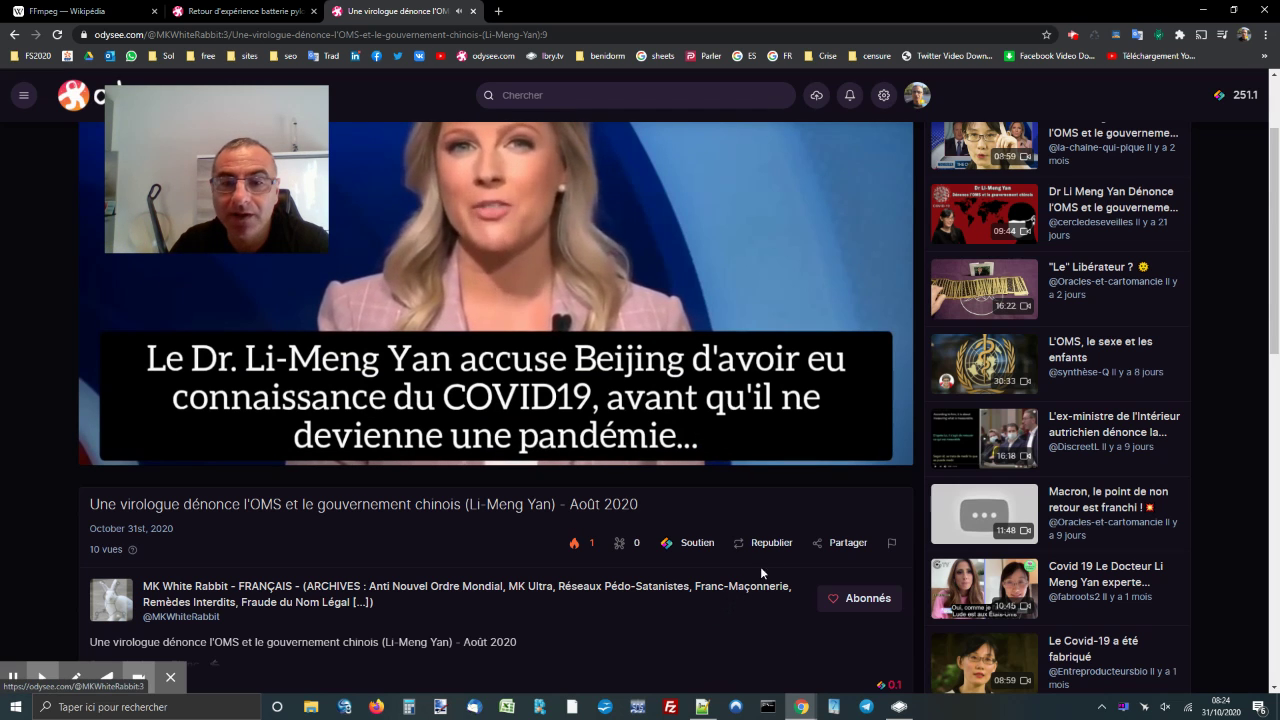
{"action": "left_click", "coordinate": [770, 543]}
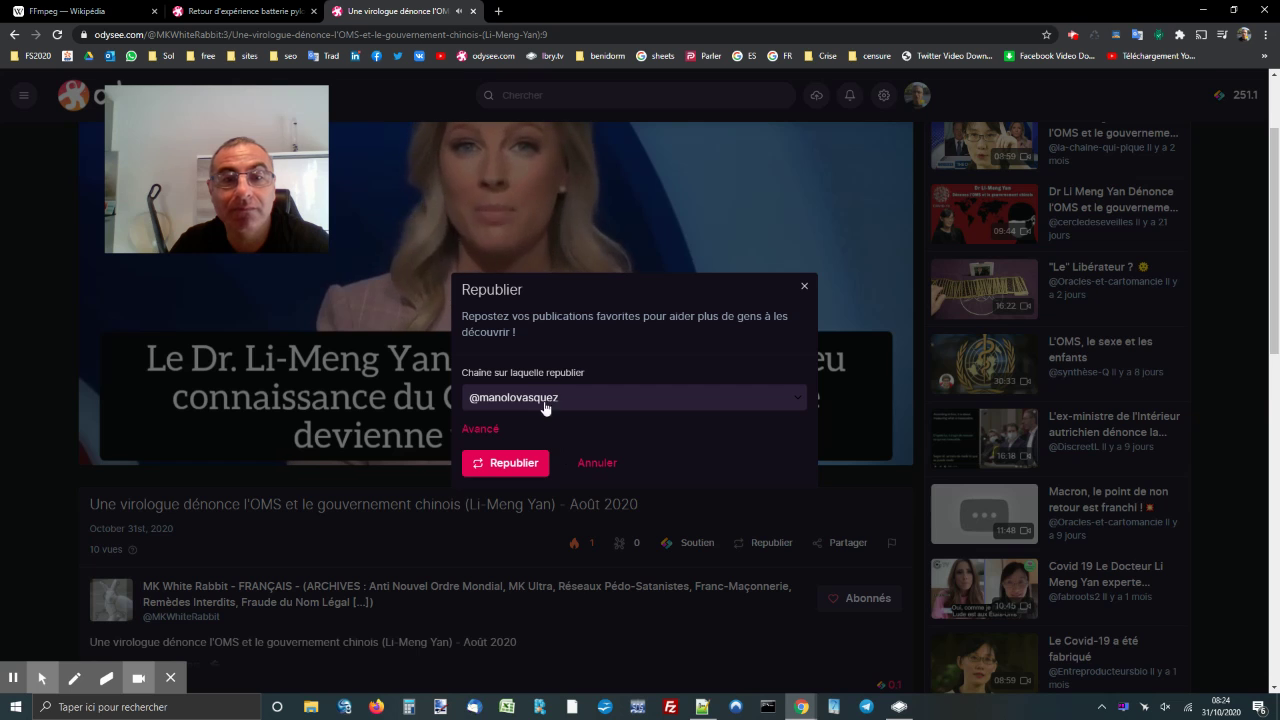
{"action": "left_click", "coordinate": [516, 462]}
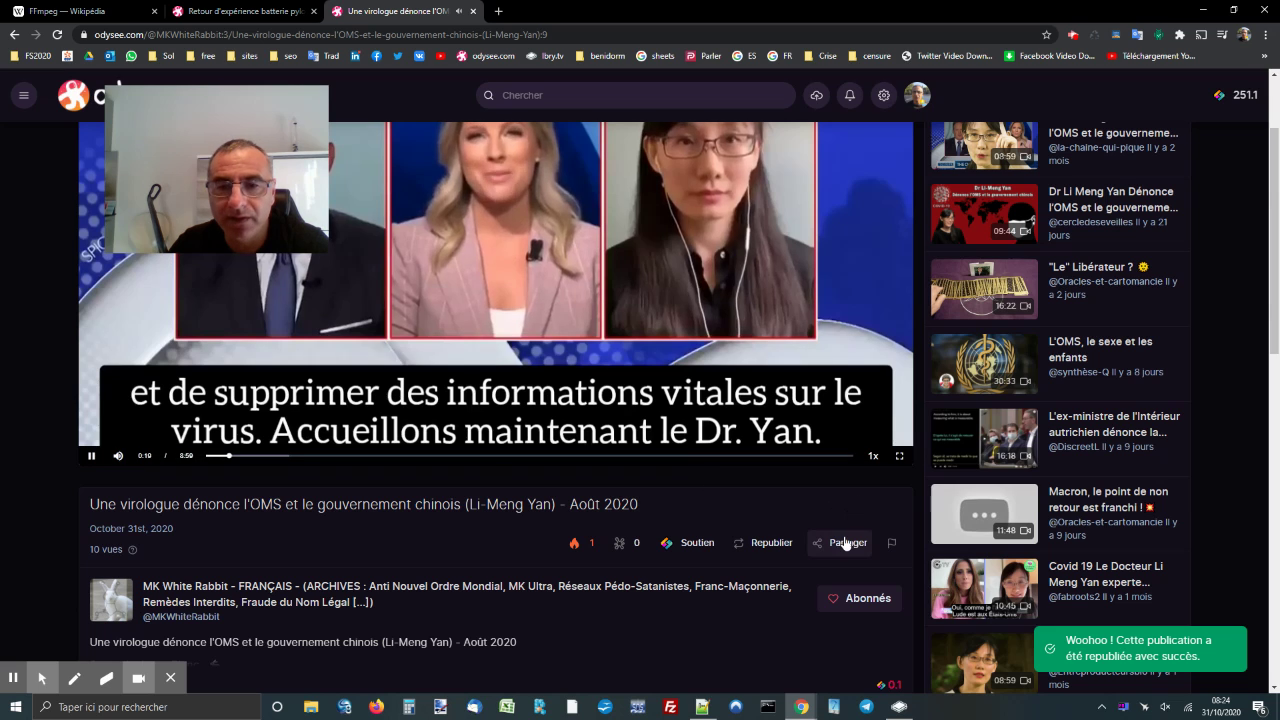
Share the video's Odysee link on Twitter and publish the tweet.
{"action": "left_click", "coordinate": [844, 543]}
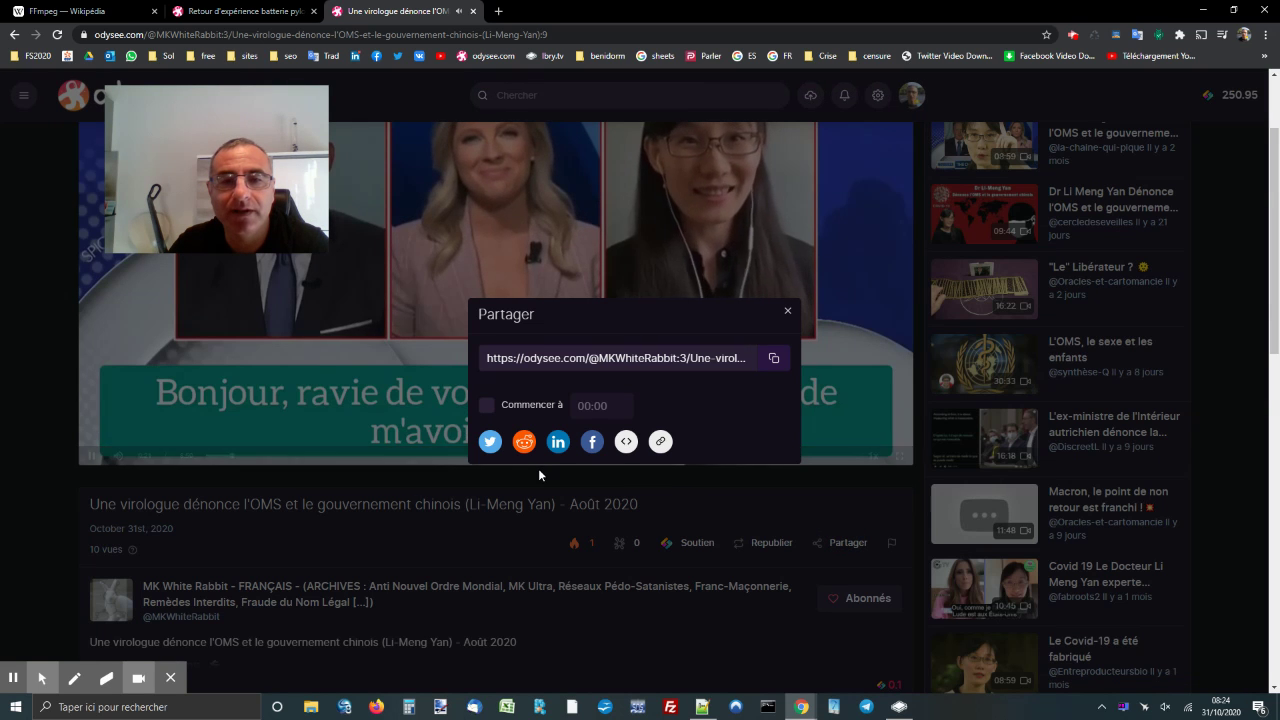
{"action": "left_click", "coordinate": [490, 443]}
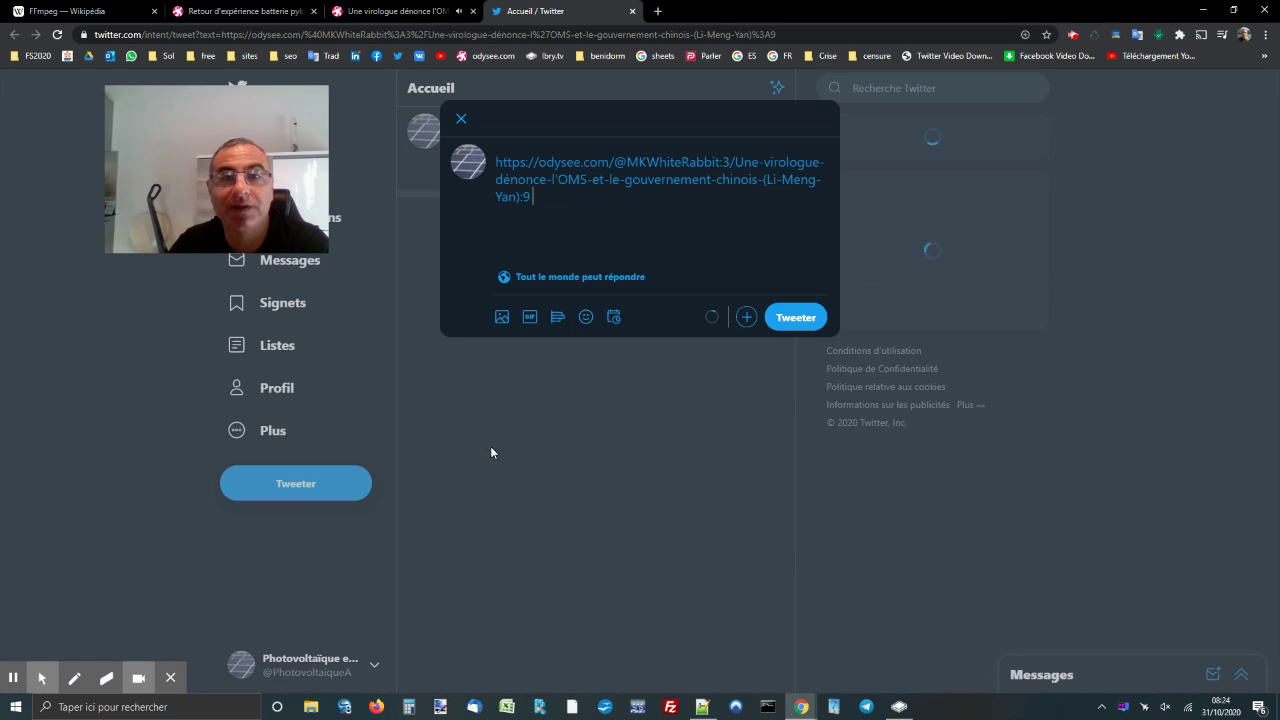
{"action": "left_click", "coordinate": [796, 316]}
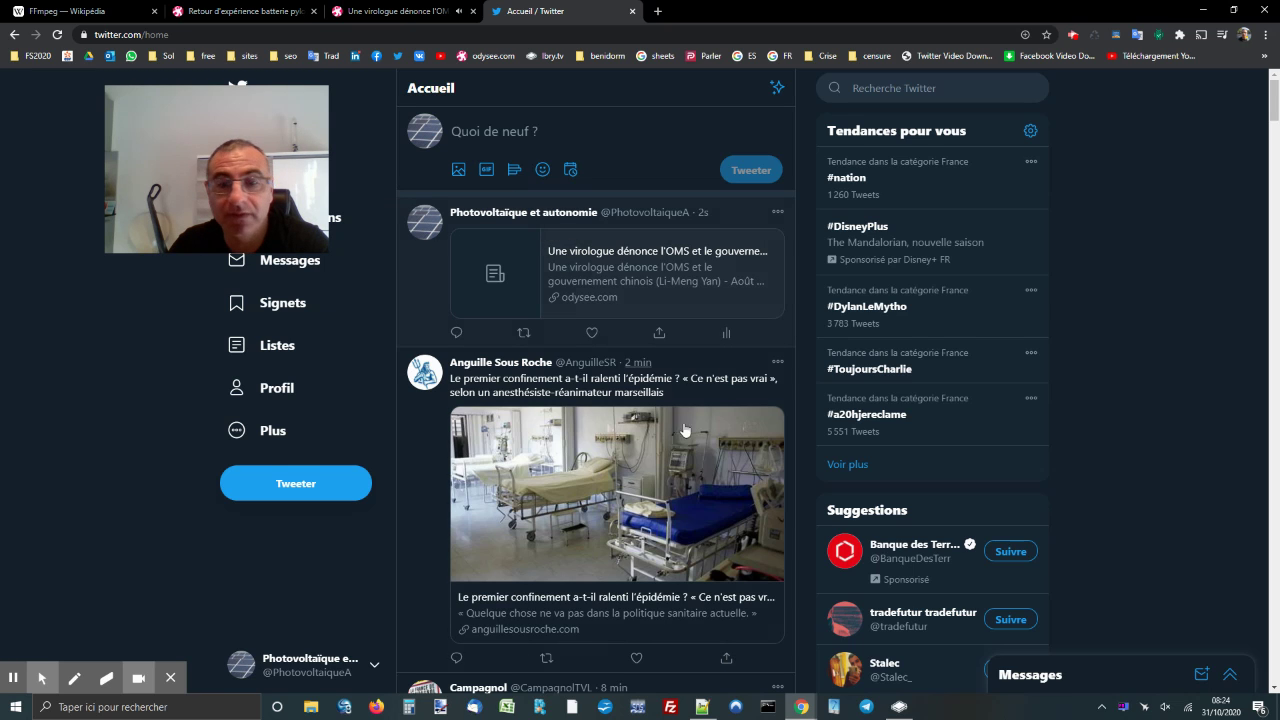
Return to the Odysee share dialog, publish the video on the Facebook news feed, and come back to the video page.
{"action": "left_click", "coordinate": [400, 11]}
{"action": "left_click", "coordinate": [593, 447]}
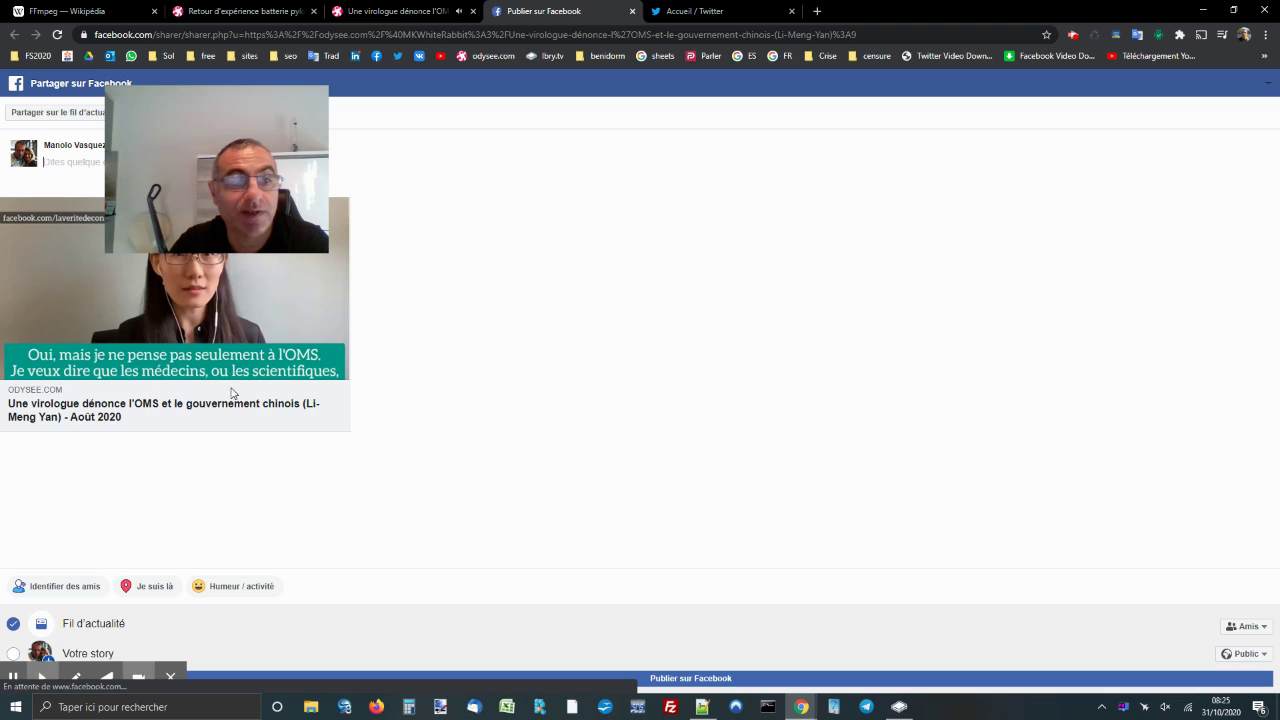
{"action": "left_click", "coordinate": [727, 679]}
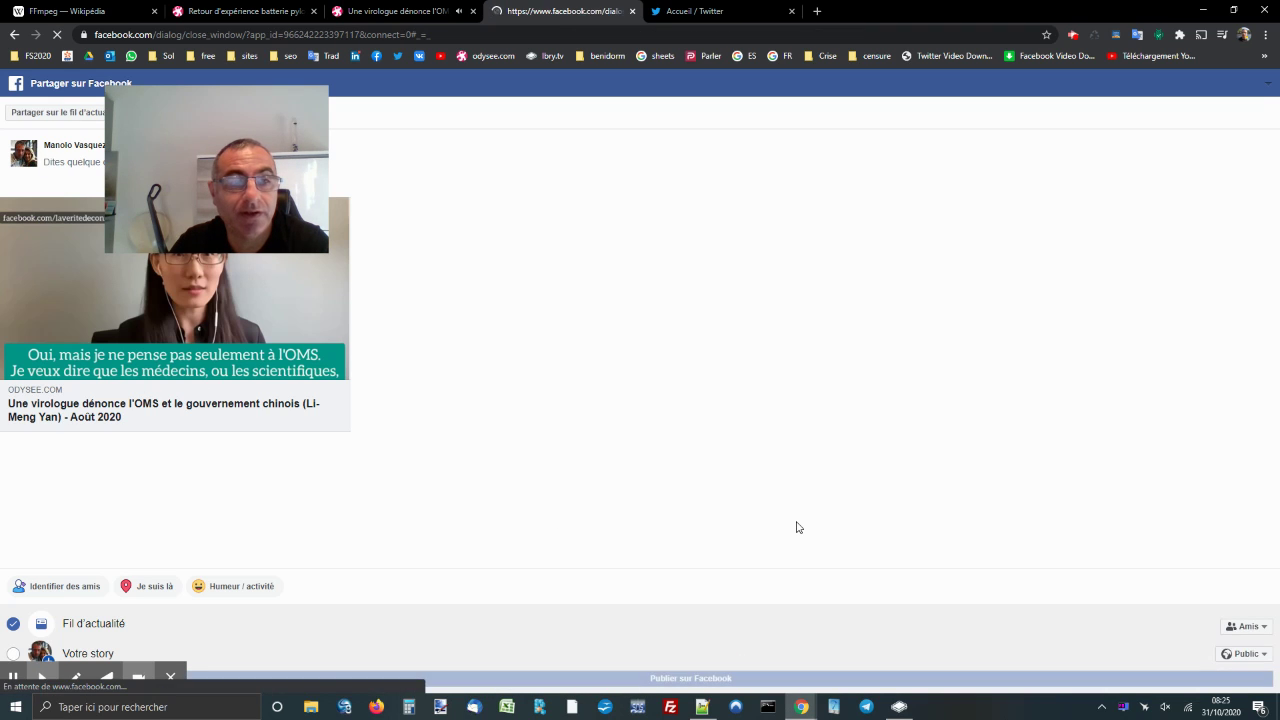
{"action": "left_click", "coordinate": [418, 20]}
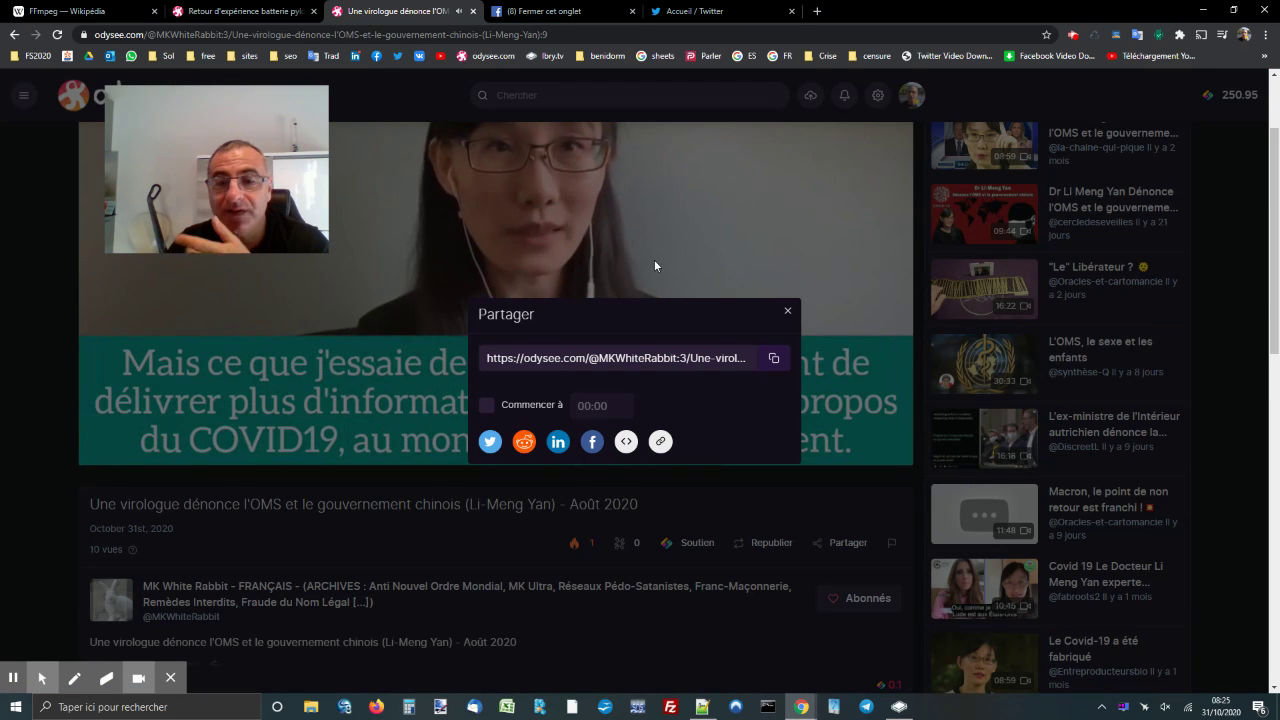
Switch to the LBRY desktop app and open the video "Une virologue dénonce l'OMS et le gouvernement chinois" from the home page.
{"action": "left_click", "coordinate": [905, 710]}
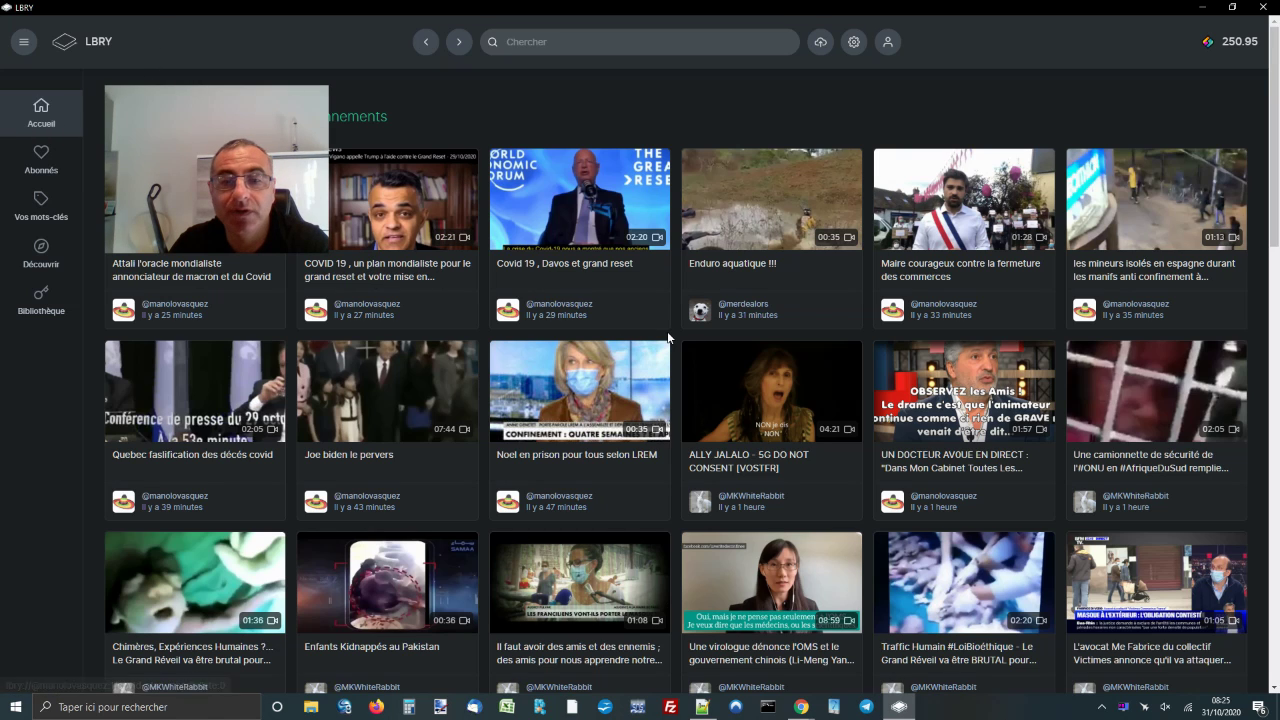
{"action": "scroll", "coordinate": [667, 335], "scroll_direction": "down", "scroll_amount": 1}
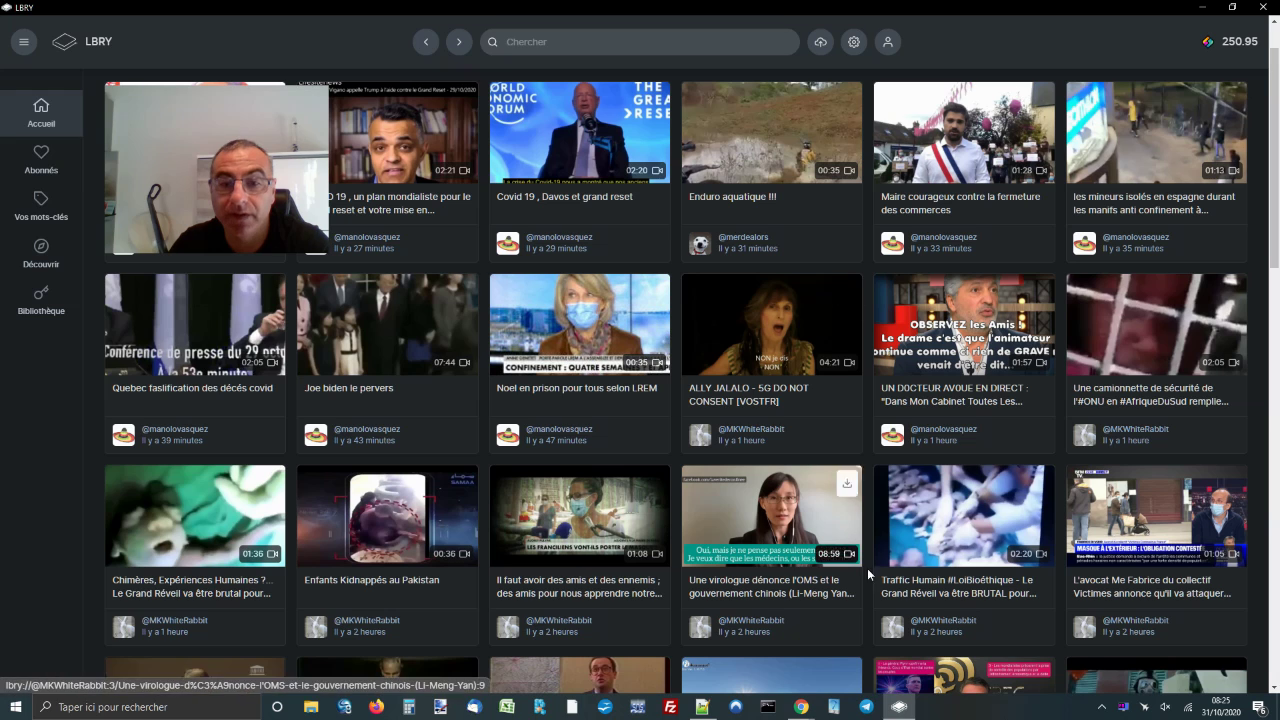
{"action": "left_click", "coordinate": [757, 588]}
{"action": "scroll", "coordinate": [757, 588], "scroll_direction": "down", "scroll_amount": 2}
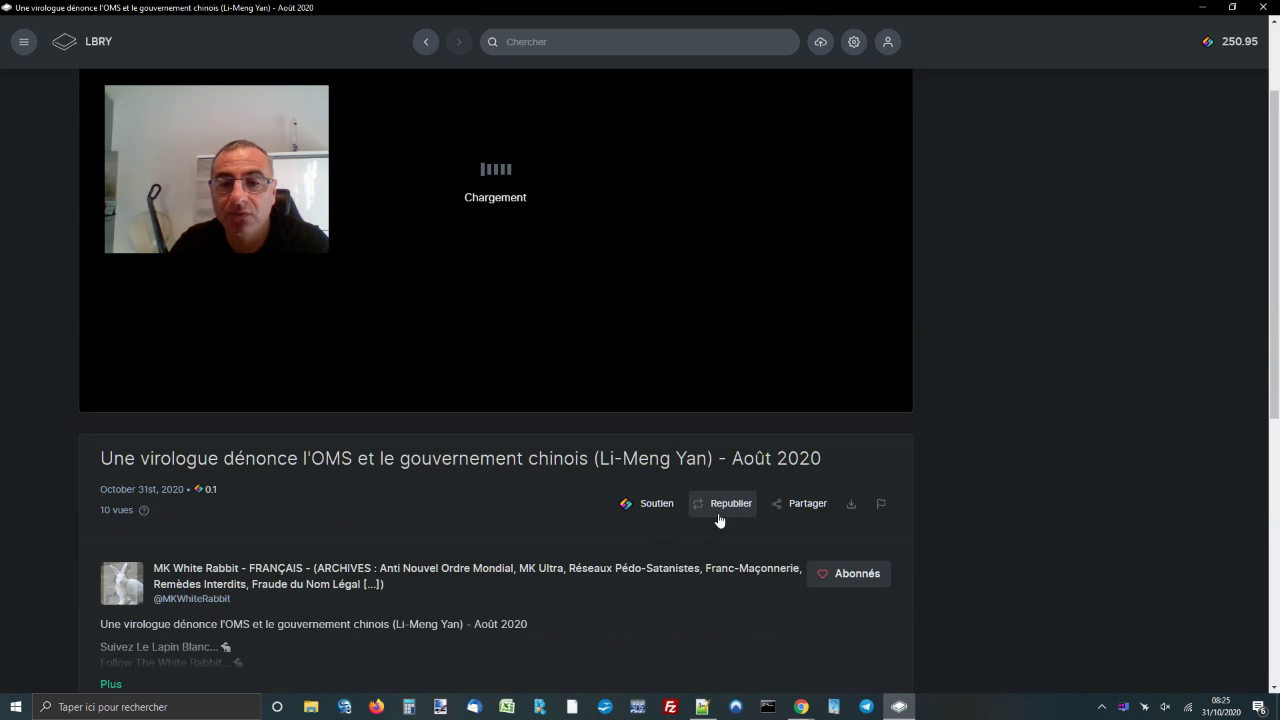
Examine the lbry.tv link in the video's share dialog (Partager), selecting the link text, and close the dialog.
{"action": "left_click", "coordinate": [812, 504]}
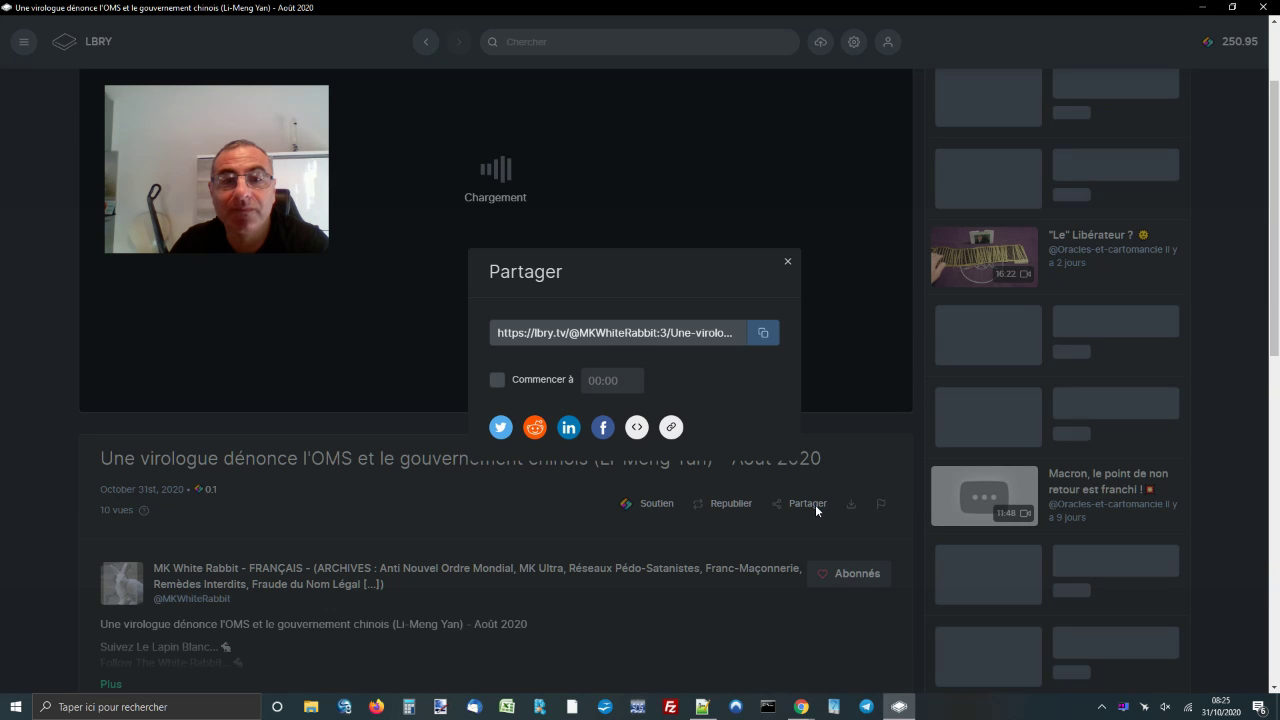
{"action": "left_click", "coordinate": [547, 340]}
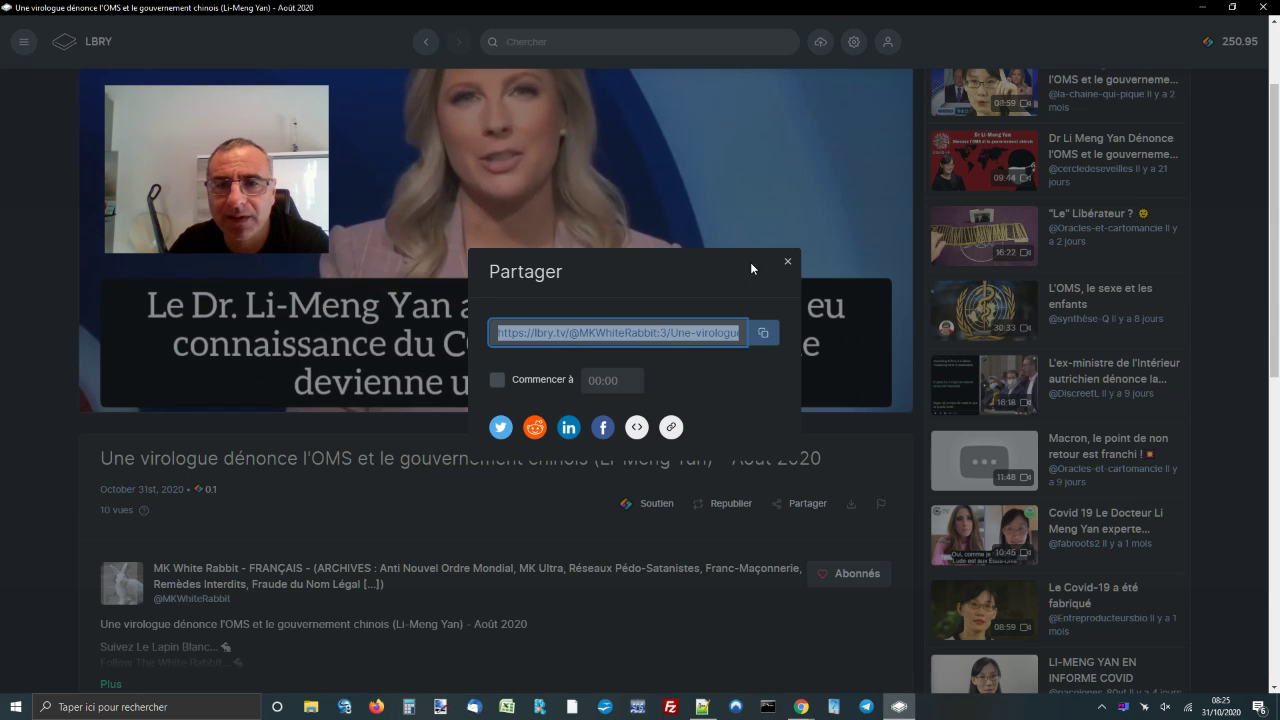
{"action": "left_click", "coordinate": [787, 261]}
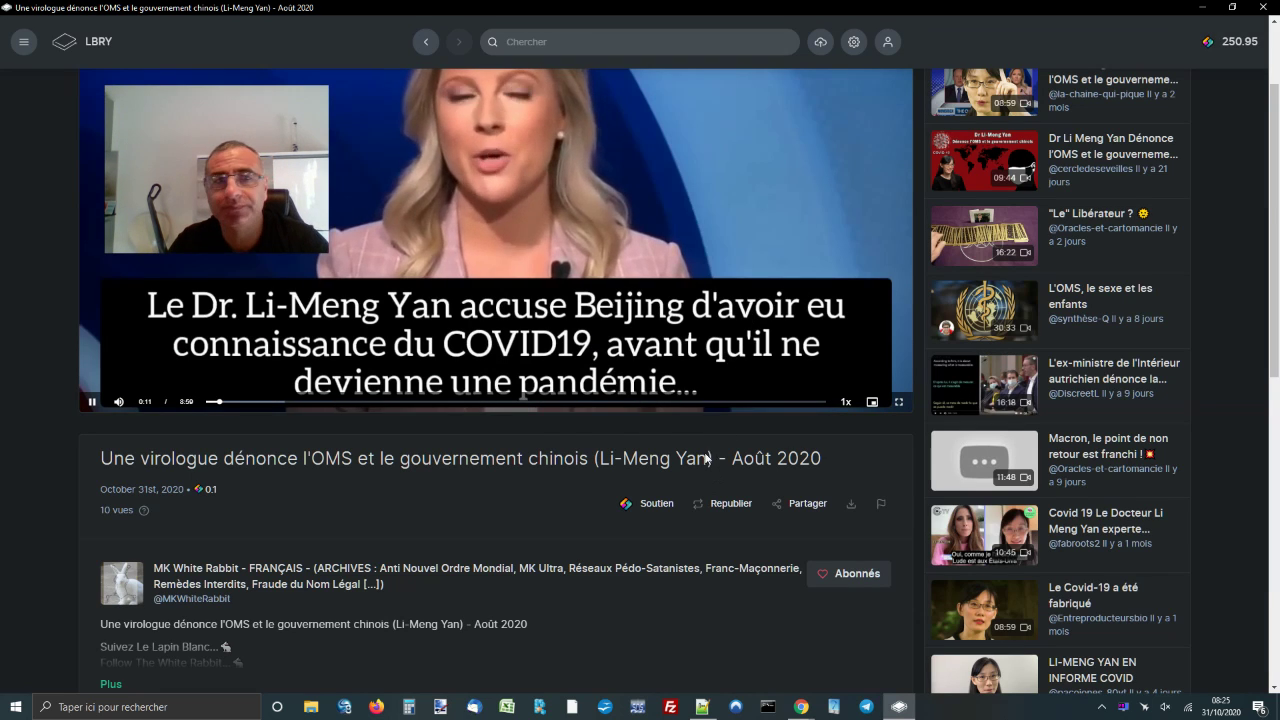
Minimize the LBRY app to return to the Odysee video page in Chrome.
{"action": "mouse_move", "coordinate": [801, 706]}
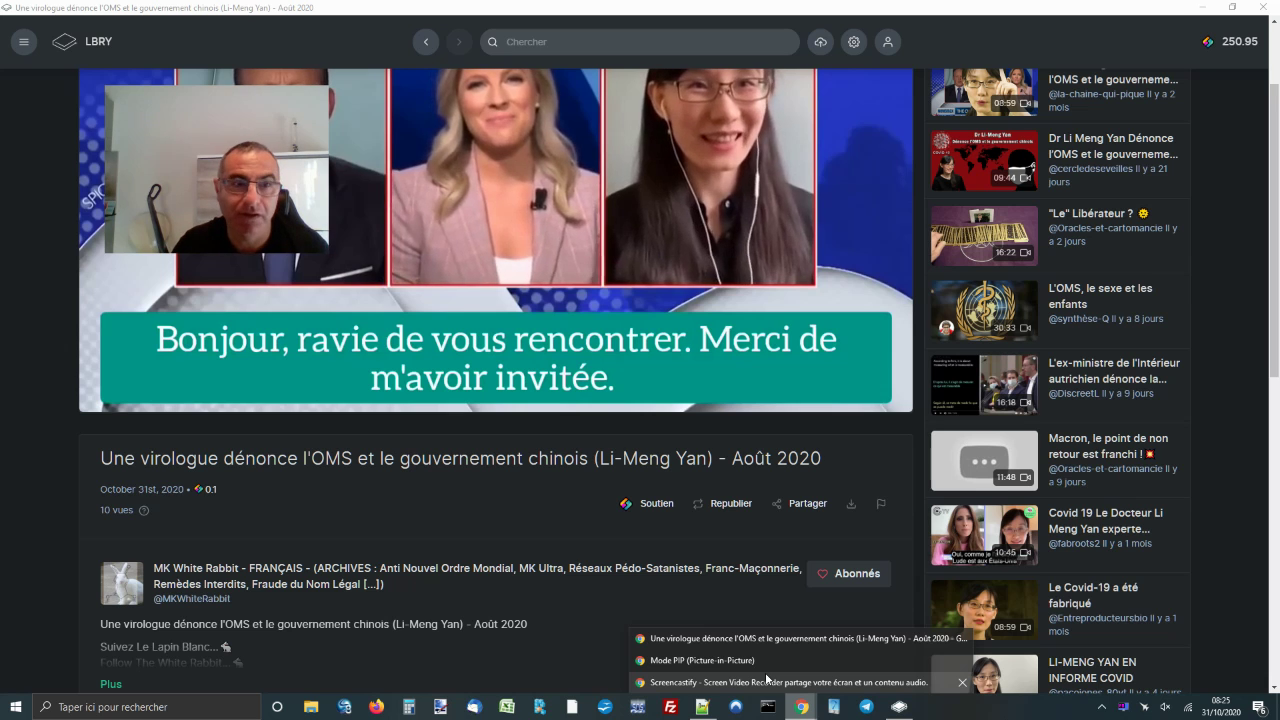
{"action": "left_click", "coordinate": [766, 680]}
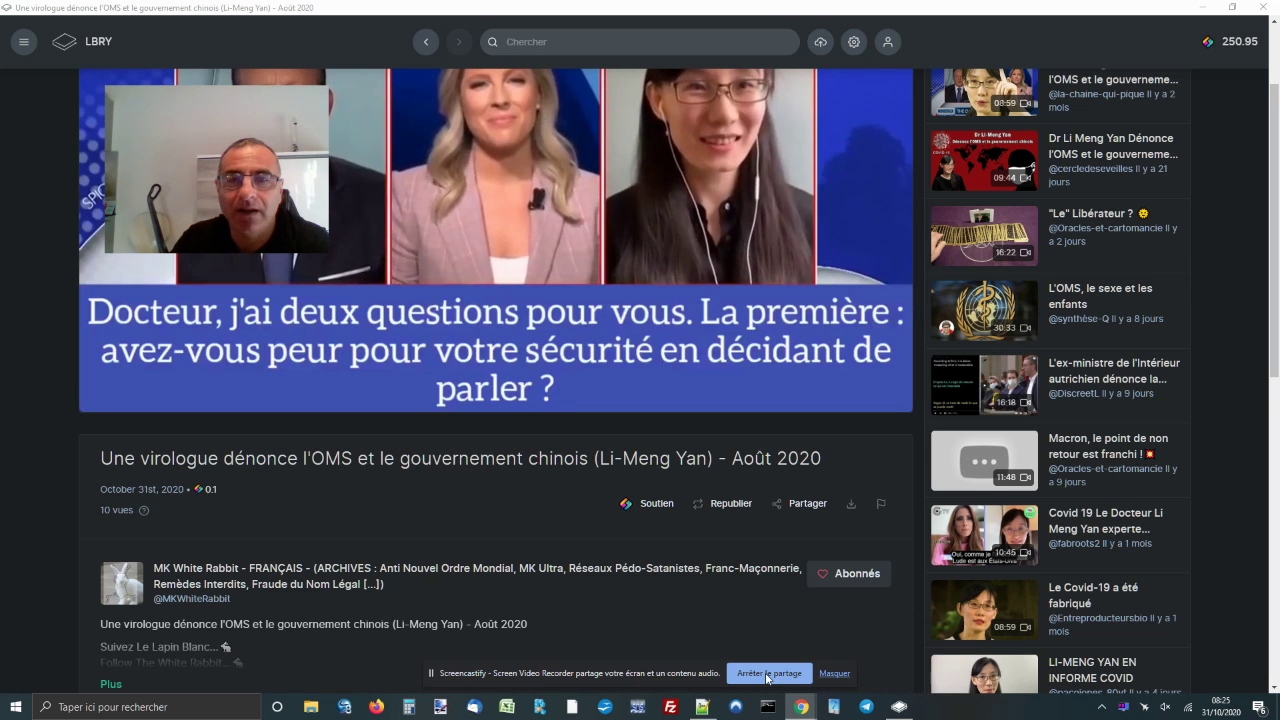
{"action": "scroll", "coordinate": [645, 267], "scroll_direction": "up", "scroll_amount": 2}
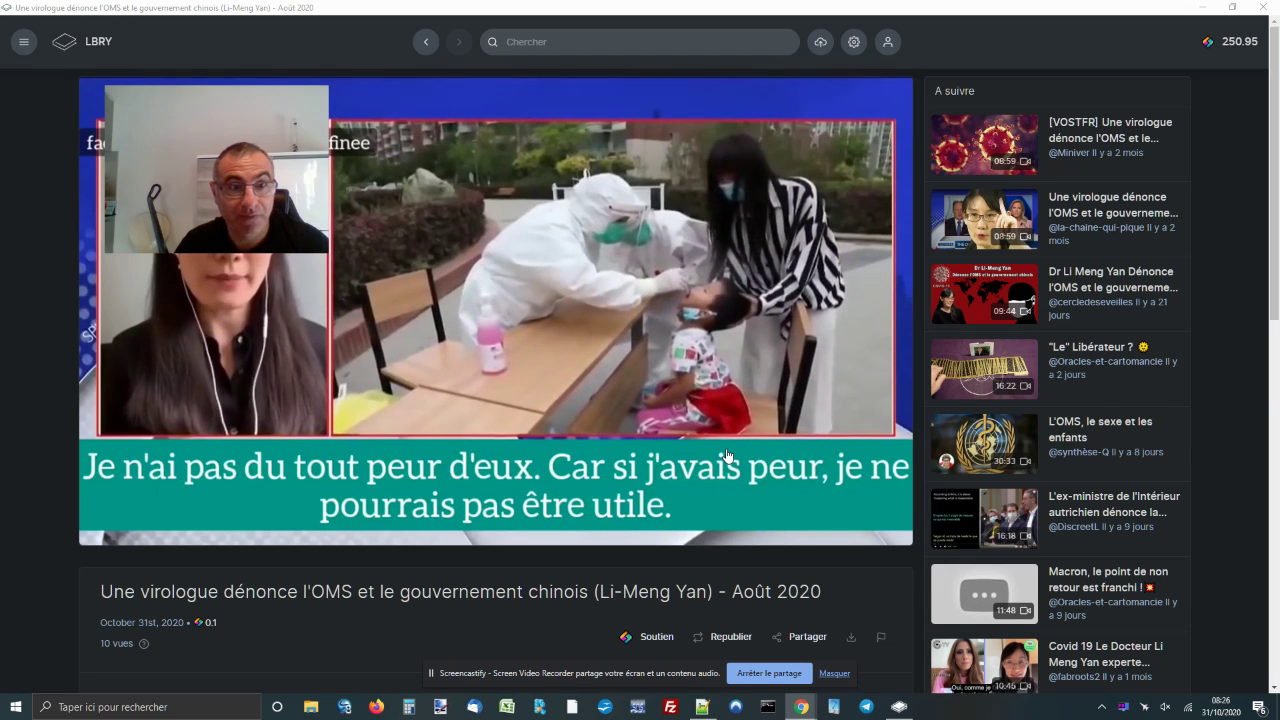
{"action": "left_click", "coordinate": [834, 673]}
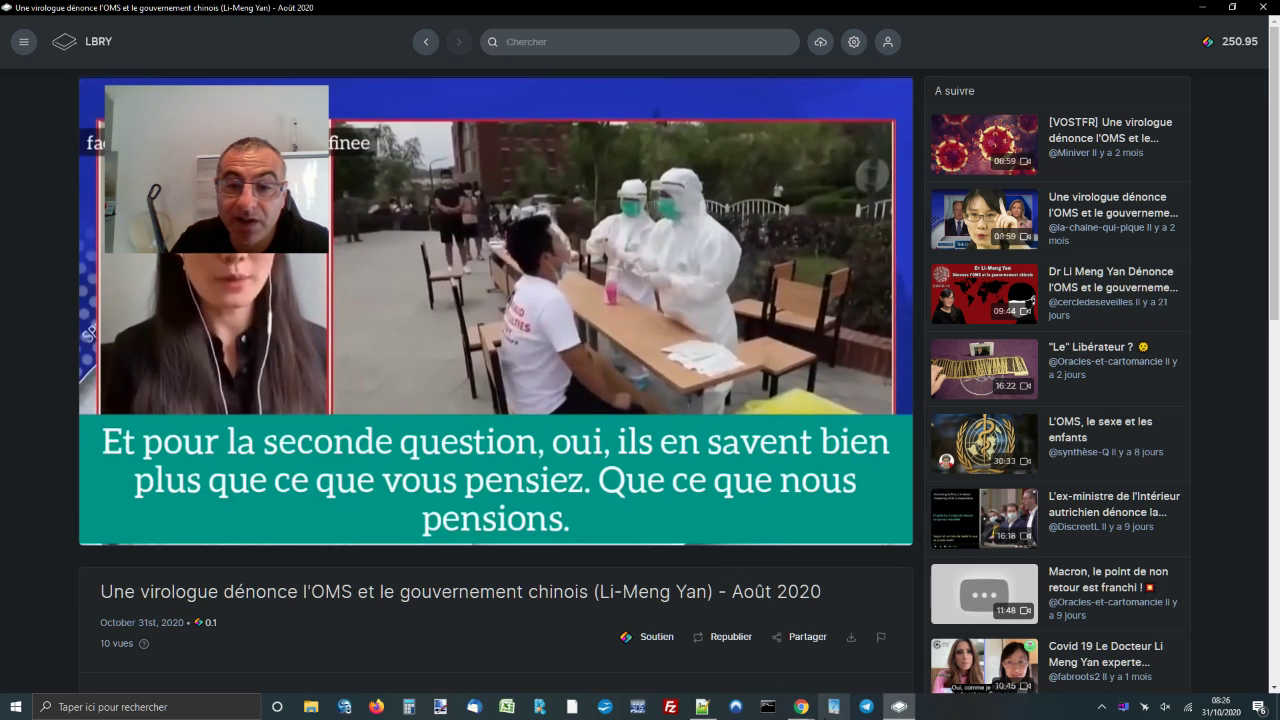
{"action": "left_click", "coordinate": [801, 706]}
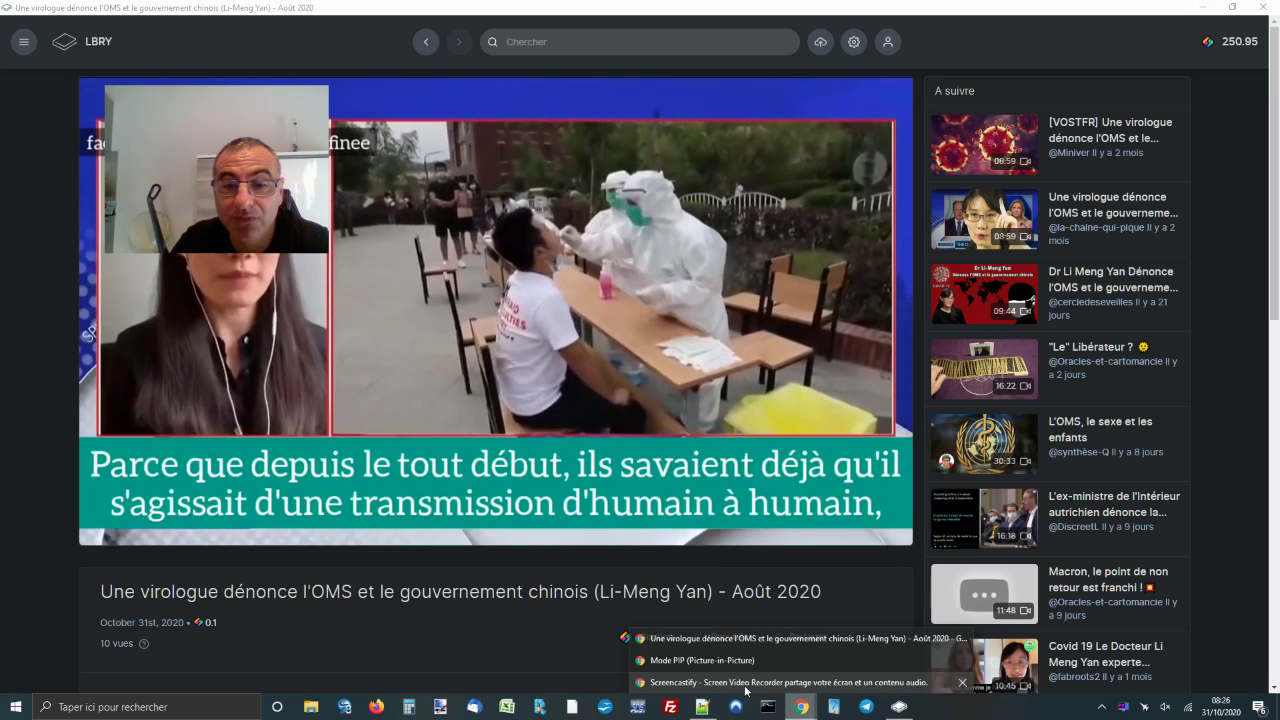
{"action": "left_click", "coordinate": [752, 684]}
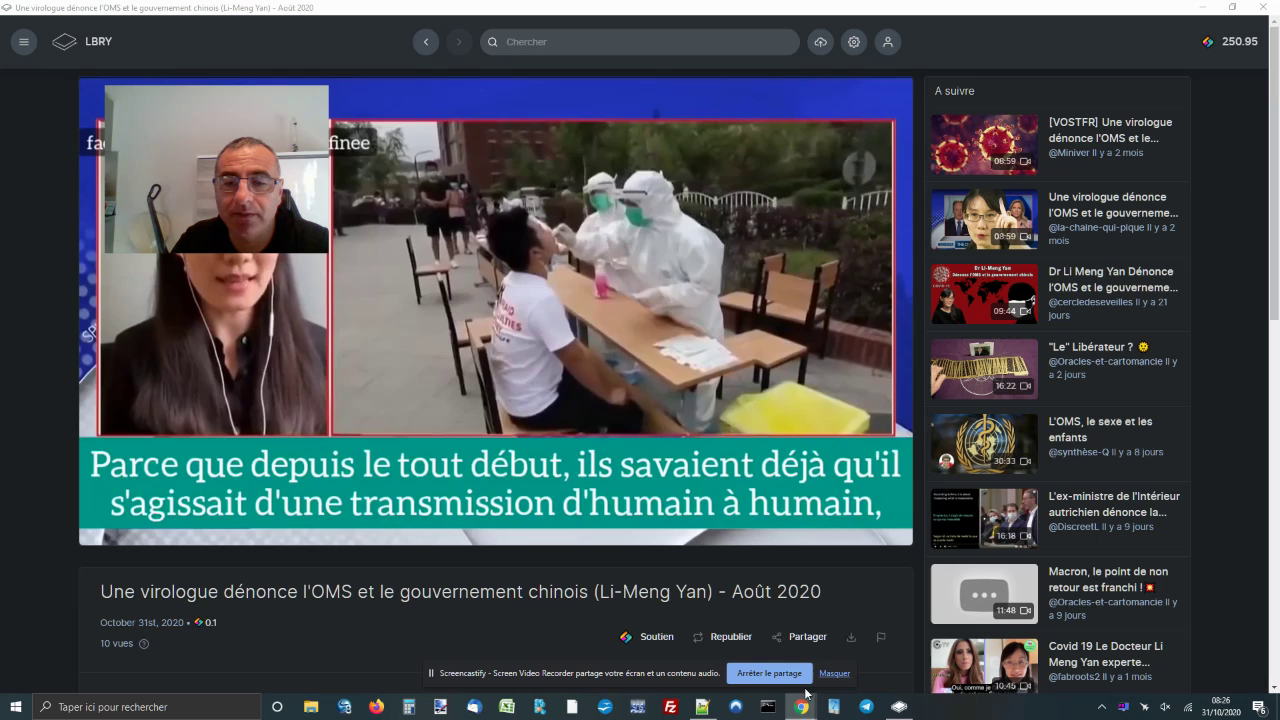
{"action": "left_click", "coordinate": [1203, 8]}
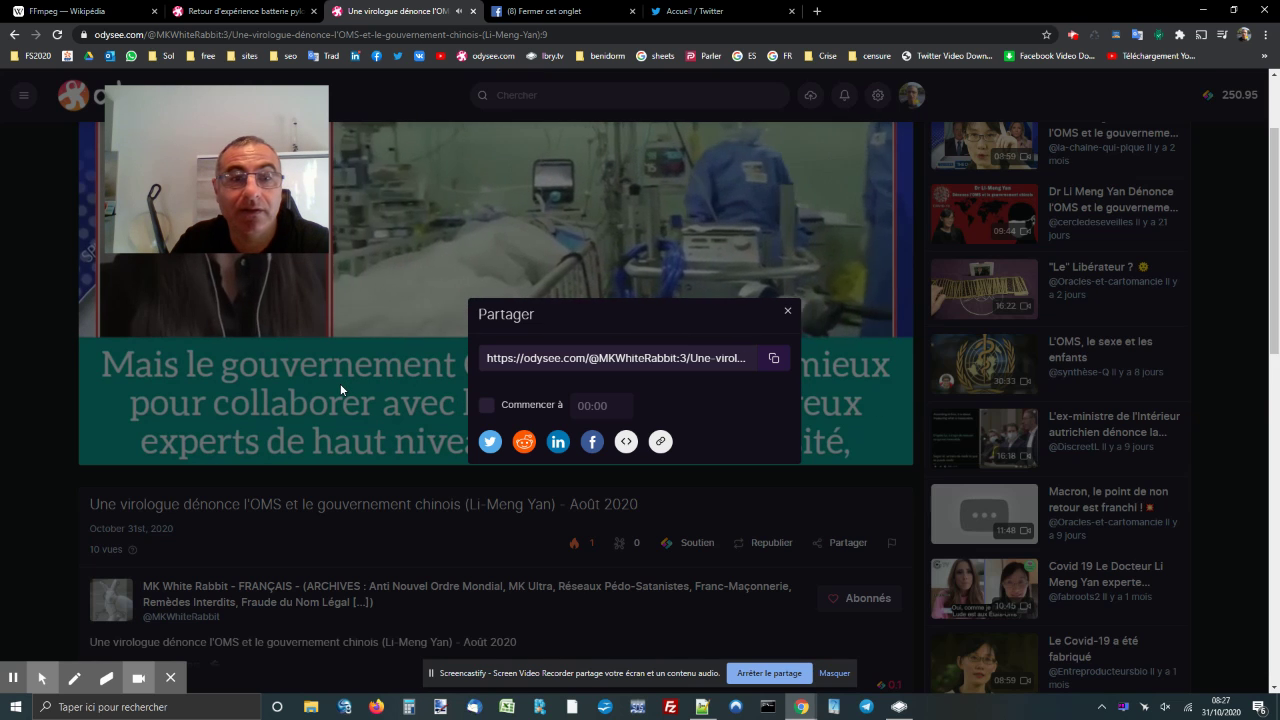
Close the virologist video, go to "Retour d'expérience batterie pylontech US2000 B" on Odysee, and reposition and enlarge the webcam overlay.
{"action": "left_click", "coordinate": [473, 11]}
{"action": "left_click", "coordinate": [265, 12]}
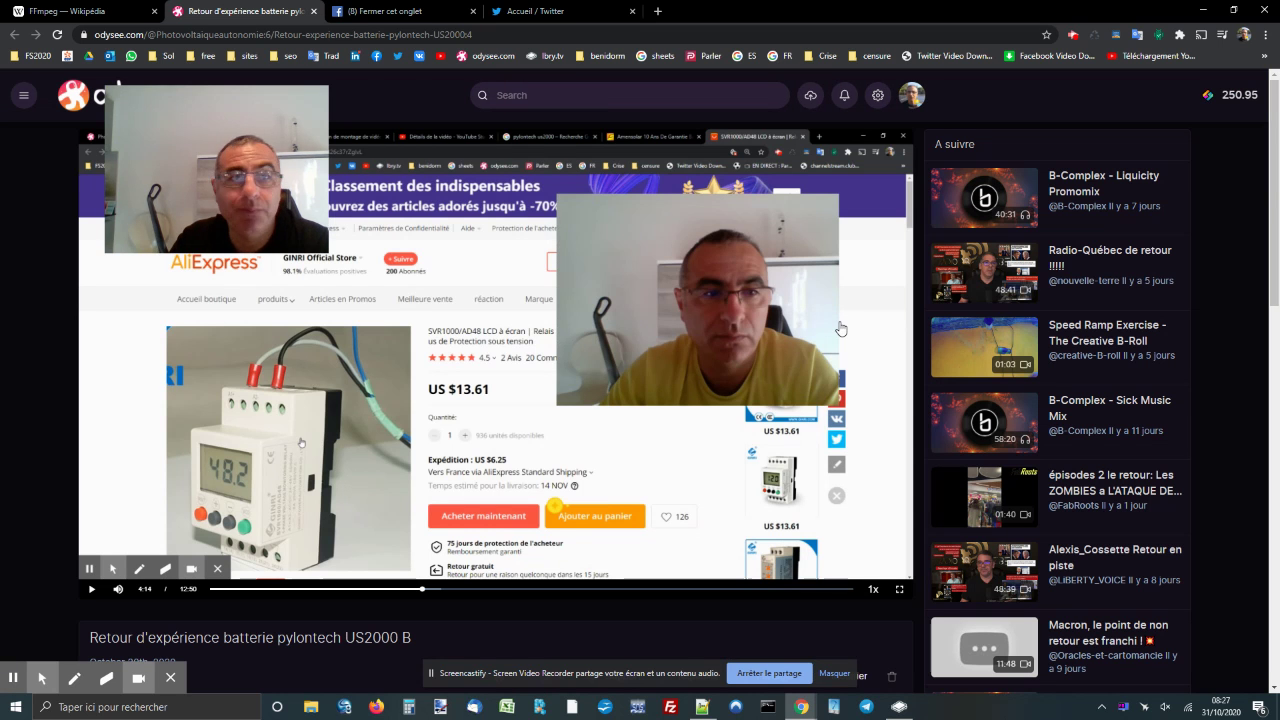
{"action": "left_click_drag", "start_coordinate": [240, 177], "coordinate": [275, 220]}
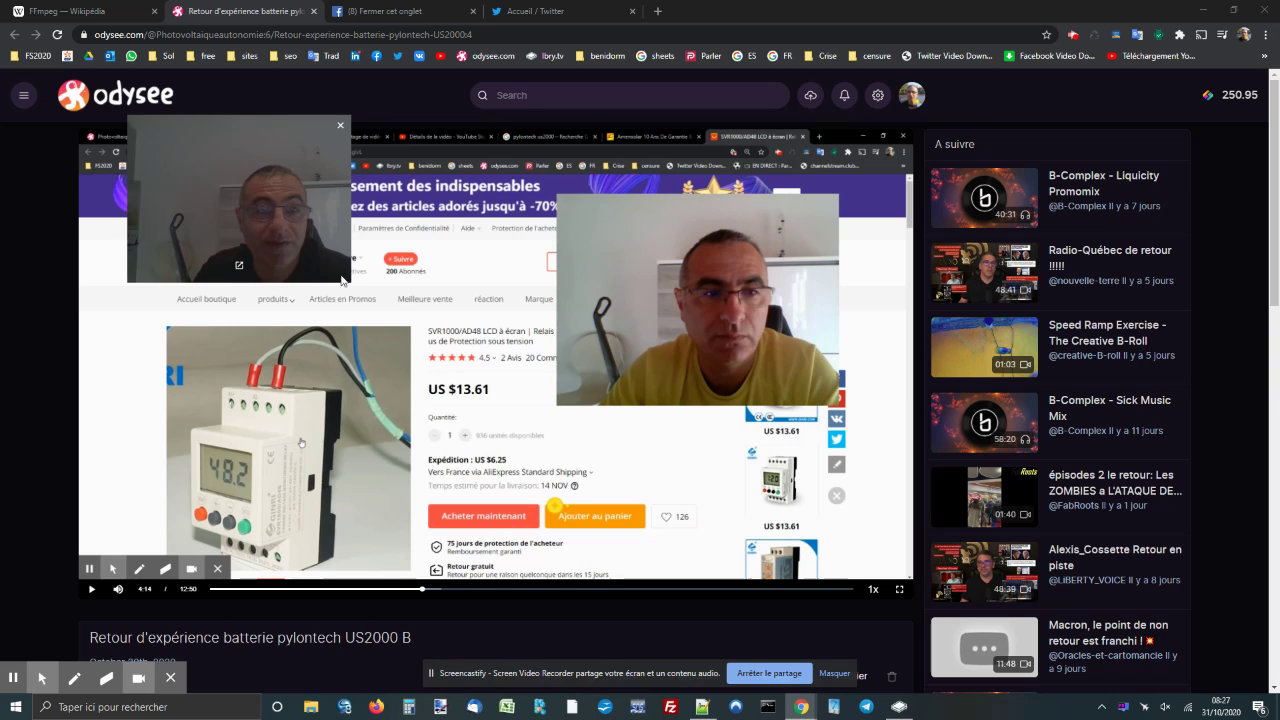
{"action": "left_click_drag", "start_coordinate": [348, 278], "coordinate": [421, 334]}
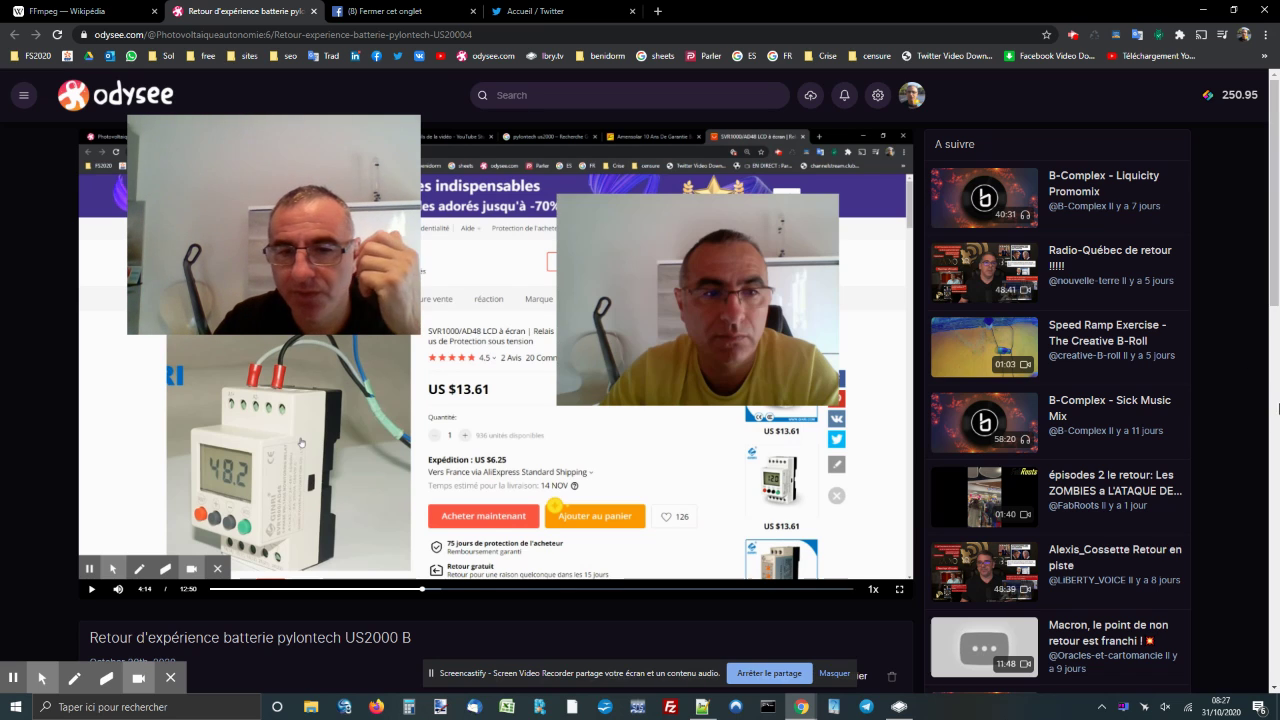
Hide the screen-sharing notice and open the Odysee wallet, moving the webcam overlay away from the wallet's balance area.
{"action": "left_click", "coordinate": [834, 673]}
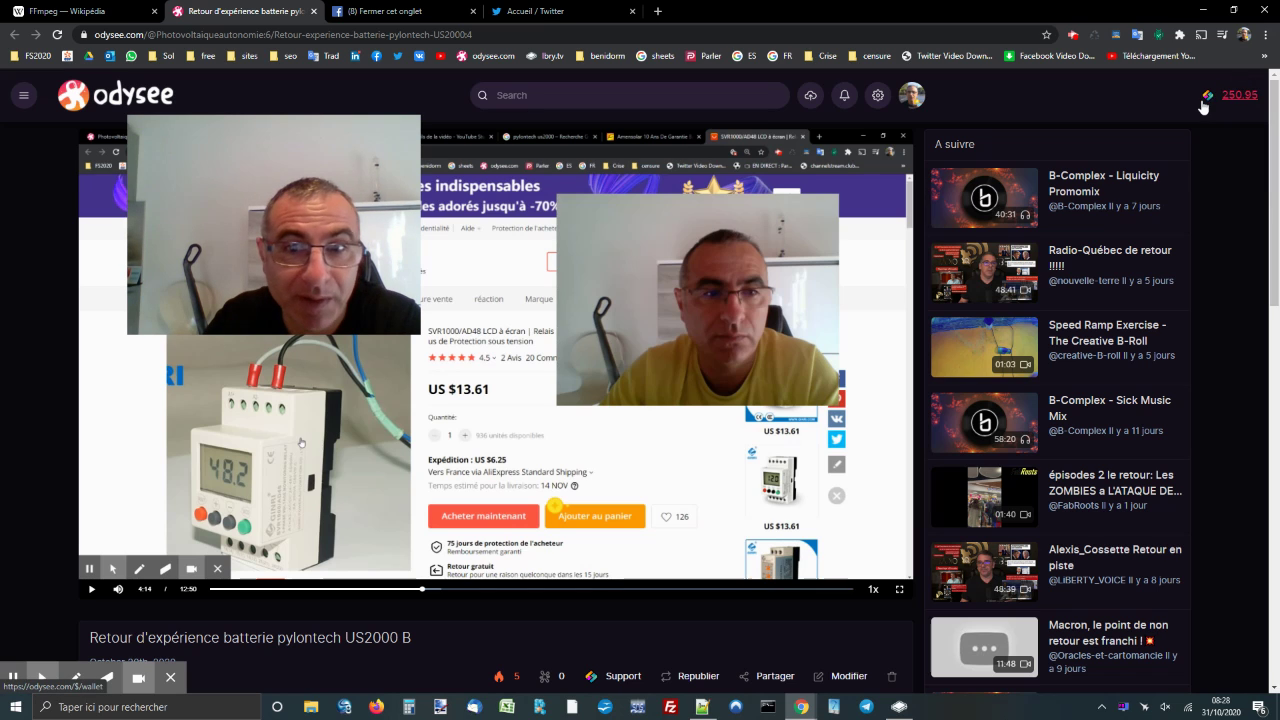
{"action": "left_click", "coordinate": [1238, 97]}
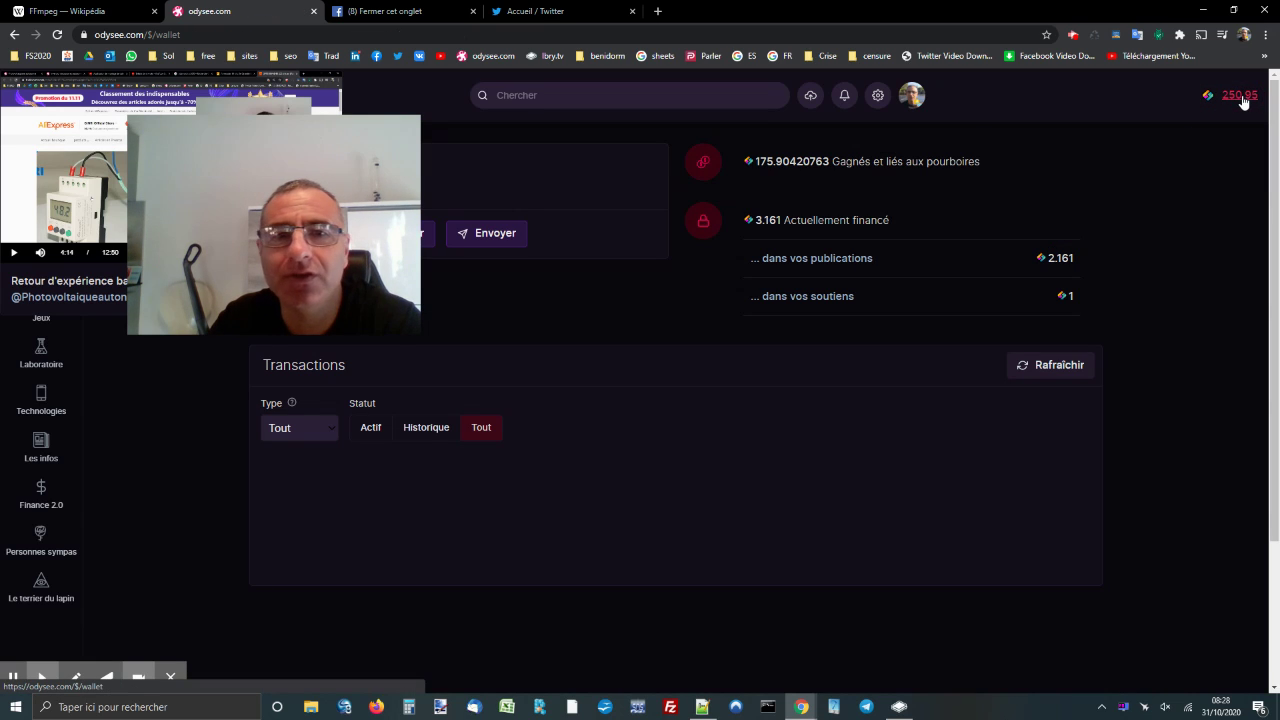
{"action": "left_click_drag", "start_coordinate": [305, 142], "coordinate": [176, 105]}
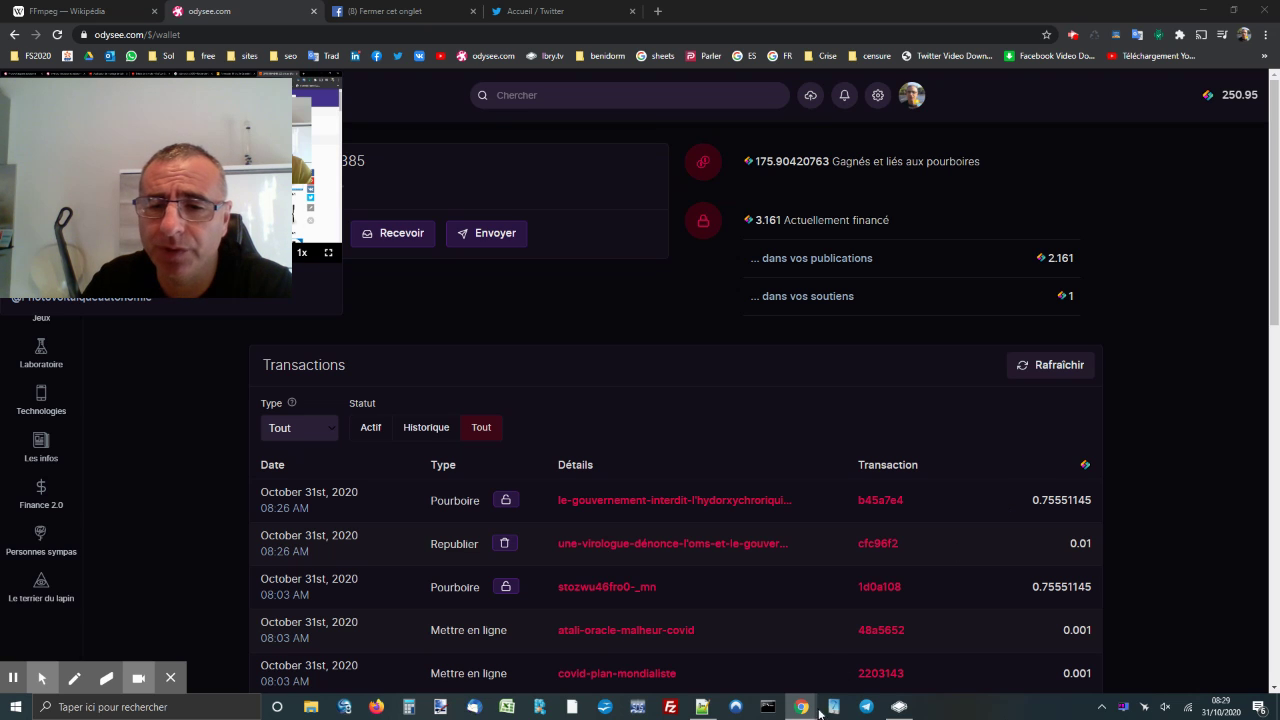
Switch to the LBRY app, open its wallet, close the floating video player, and review the balance and transactions.
{"action": "left_click", "coordinate": [899, 706]}
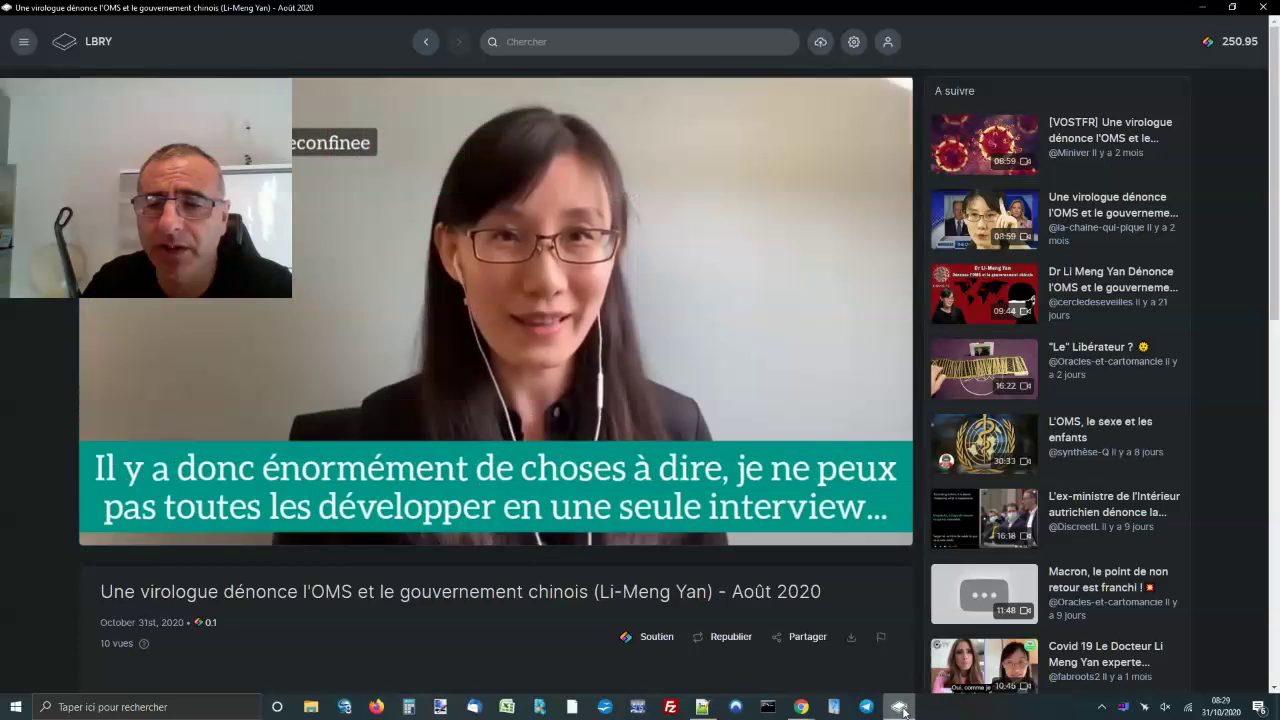
{"action": "left_click", "coordinate": [1255, 43]}
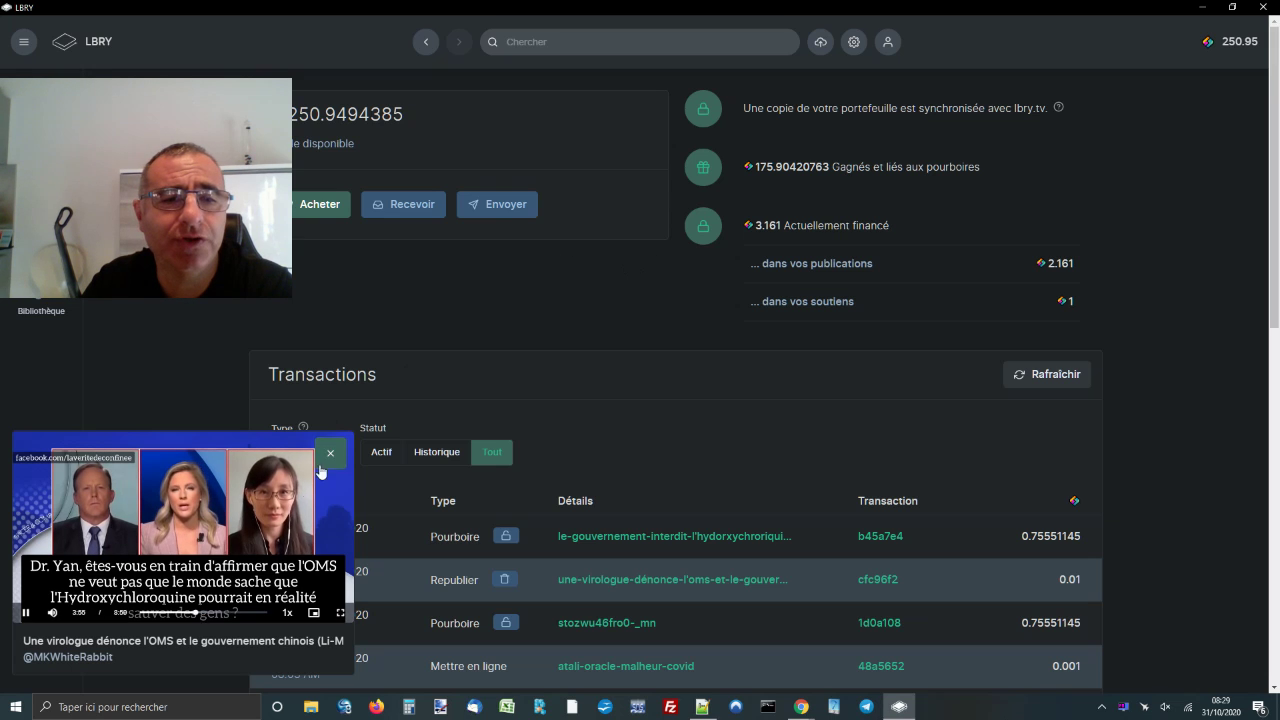
{"action": "left_click", "coordinate": [330, 452]}
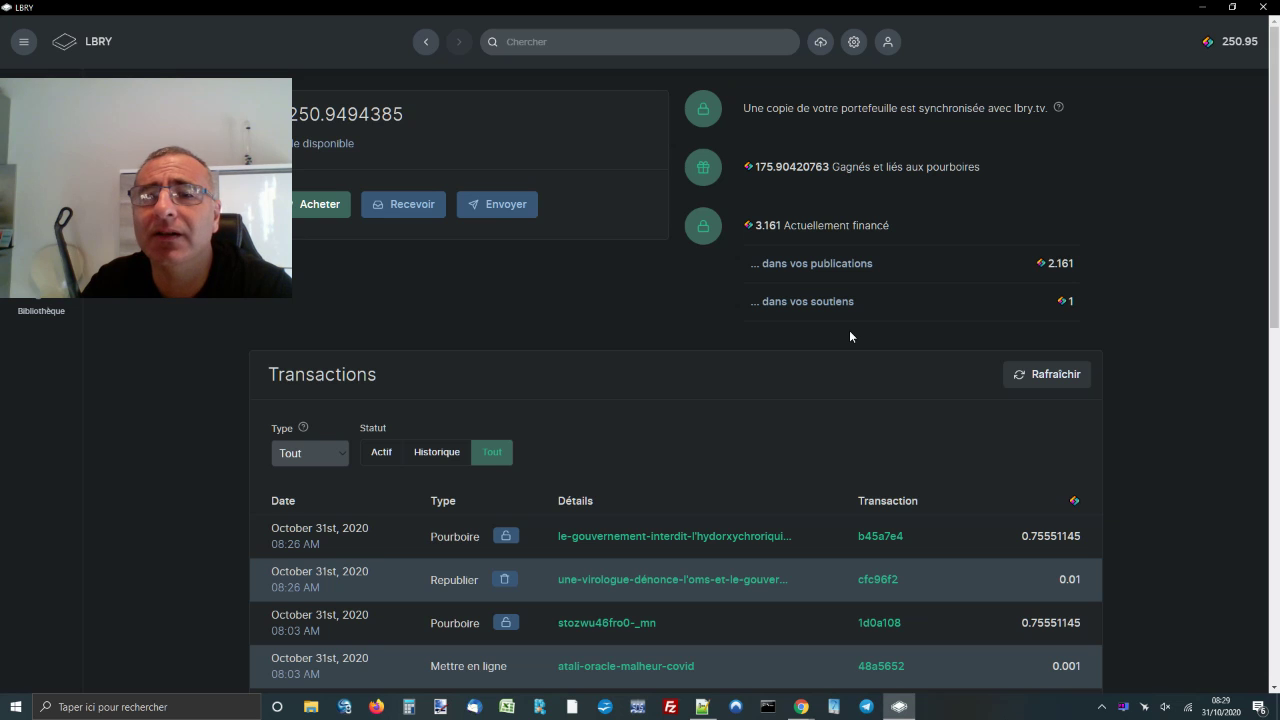
{"action": "scroll", "coordinate": [850, 337], "scroll_direction": "down", "scroll_amount": 2}
{"action": "scroll", "coordinate": [851, 337], "scroll_direction": "up", "scroll_amount": 2}
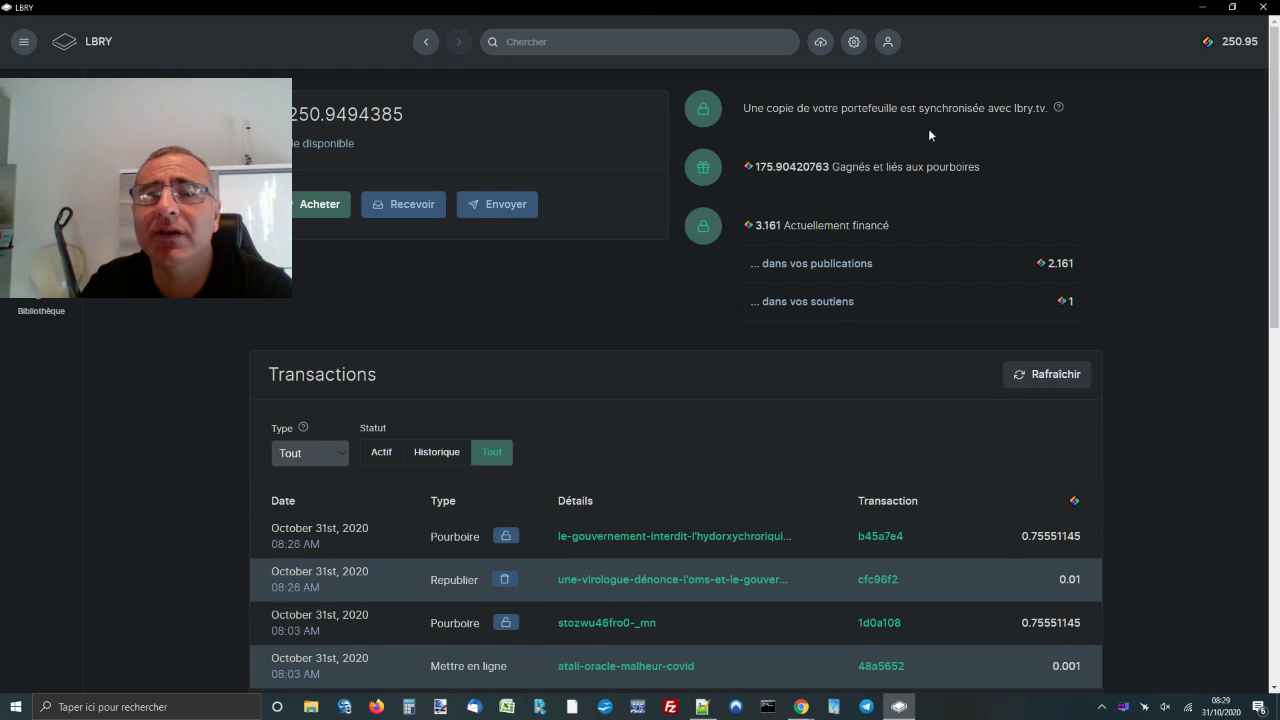
Look at the account options in the LBRY app and return to the wallet page.
{"action": "left_click", "coordinate": [889, 45]}
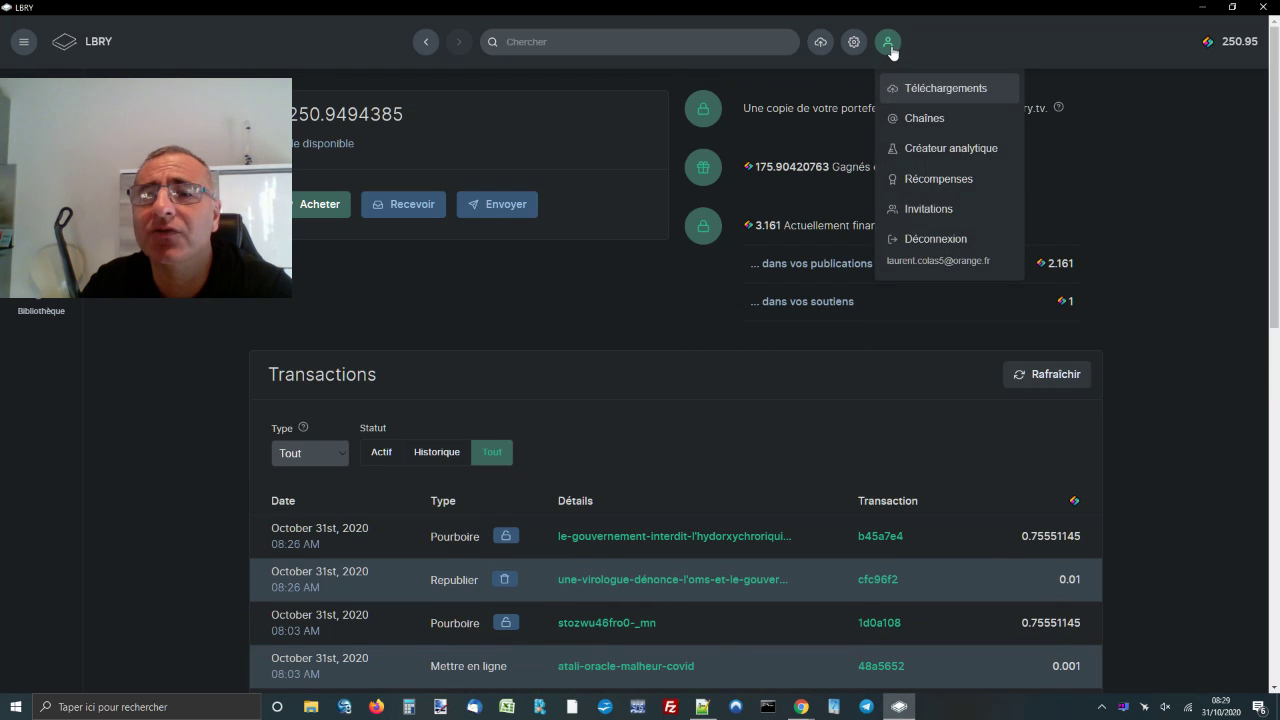
{"action": "left_click", "coordinate": [1186, 199]}
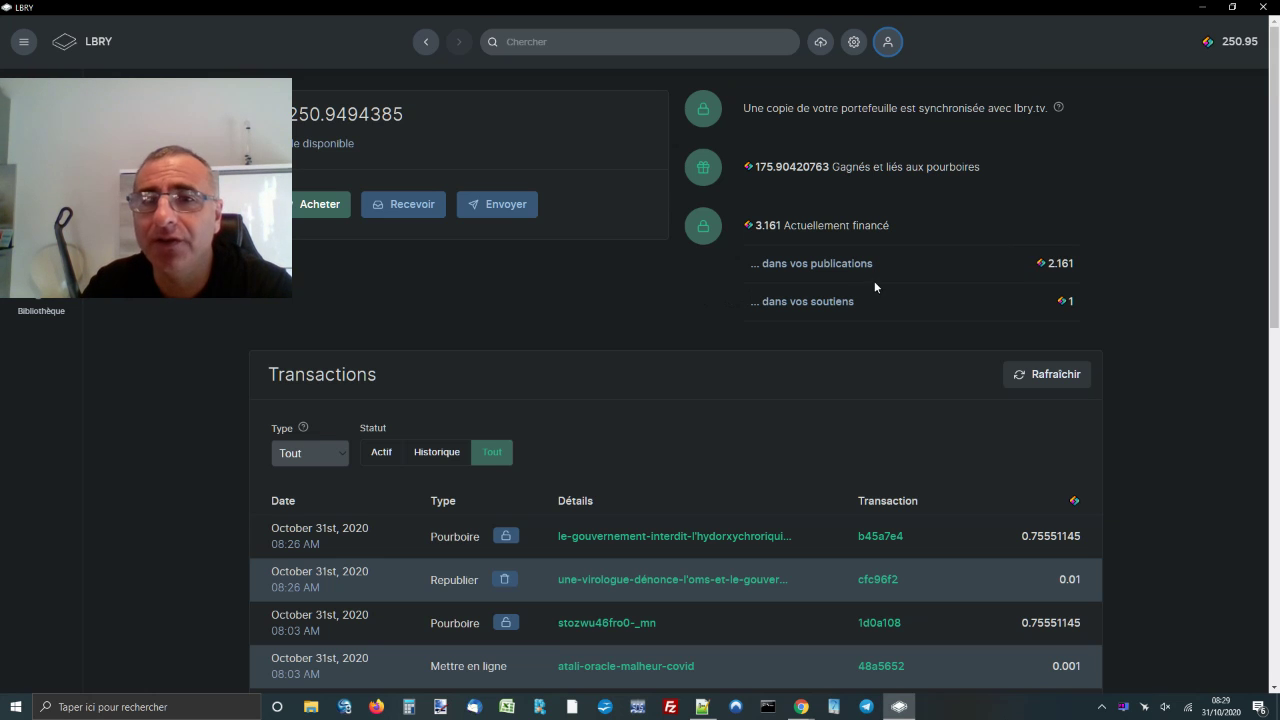
{"action": "left_click", "coordinate": [1232, 46]}
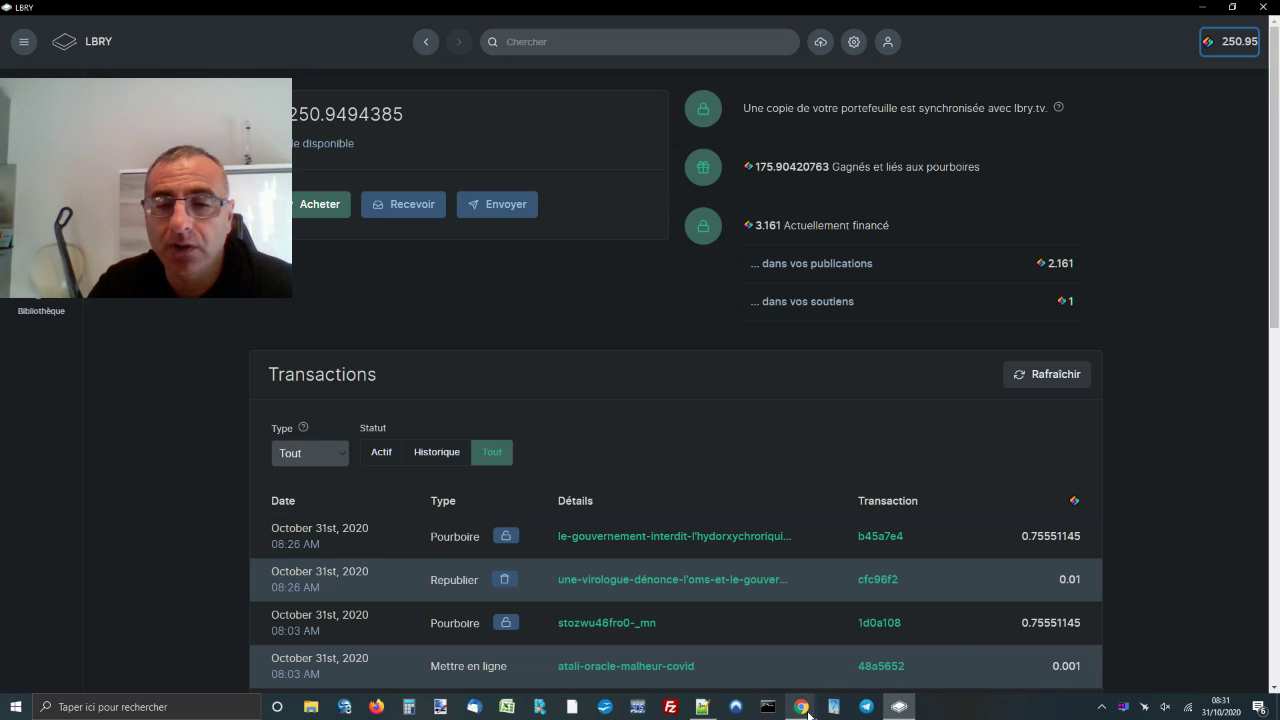
Minimize the LBRY app and go back to the Odysee wallet page in Chrome.
{"action": "mouse_move", "coordinate": [808, 713]}
{"action": "left_click", "coordinate": [762, 679]}
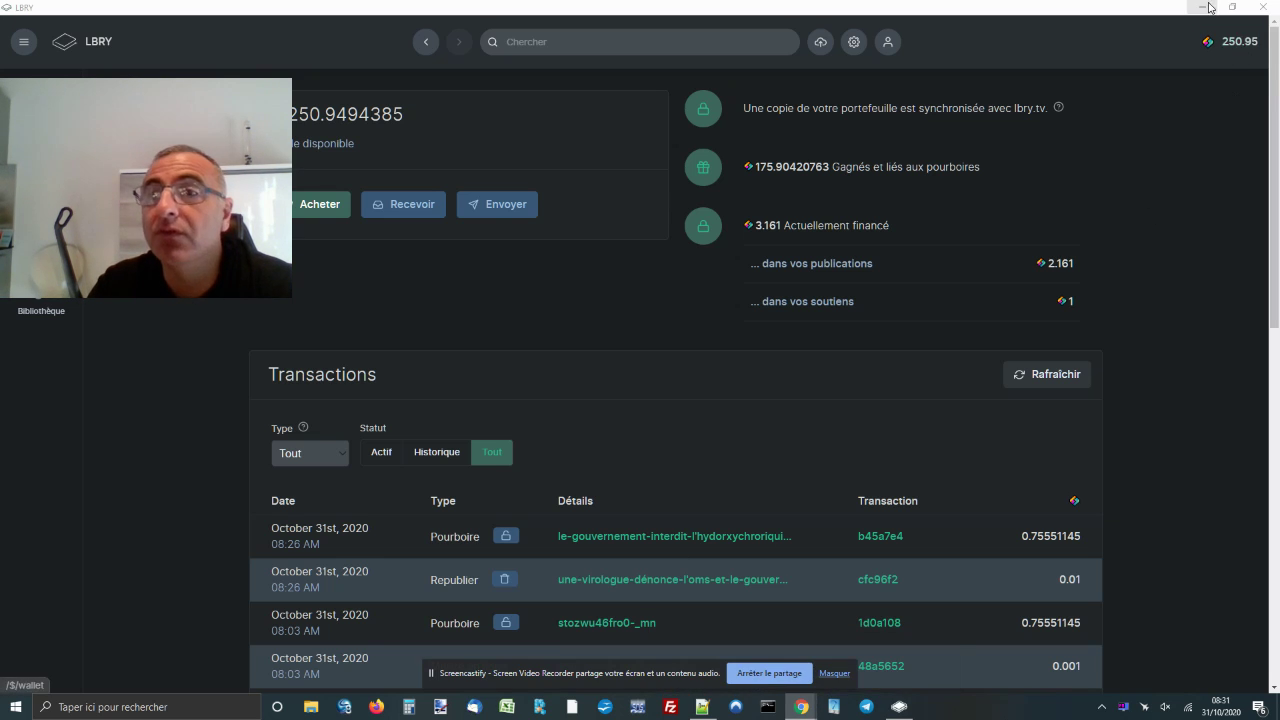
{"action": "left_click", "coordinate": [1205, 8]}
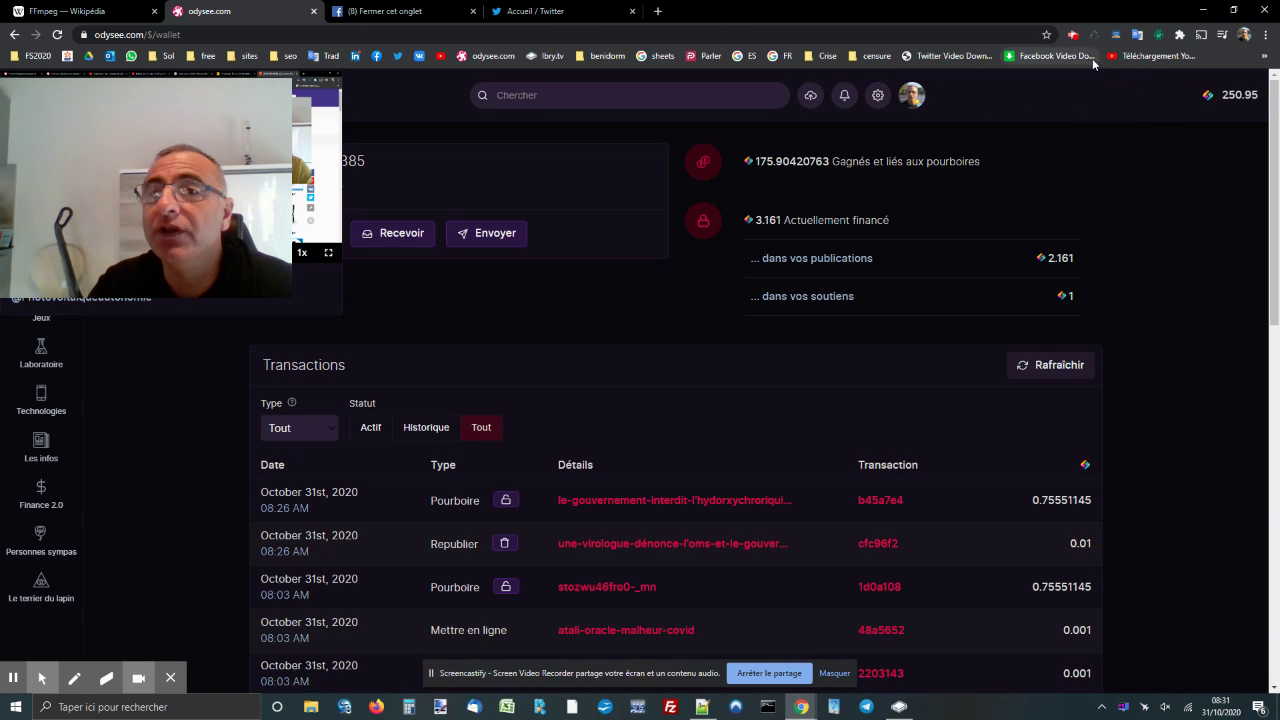
Open My Recordings in the Screencastify extension and open the recording "Untitled: Oct 30, 2020 11:45 AM", keeping the webcam overlay clear of it.
{"action": "left_click", "coordinate": [1076, 37]}
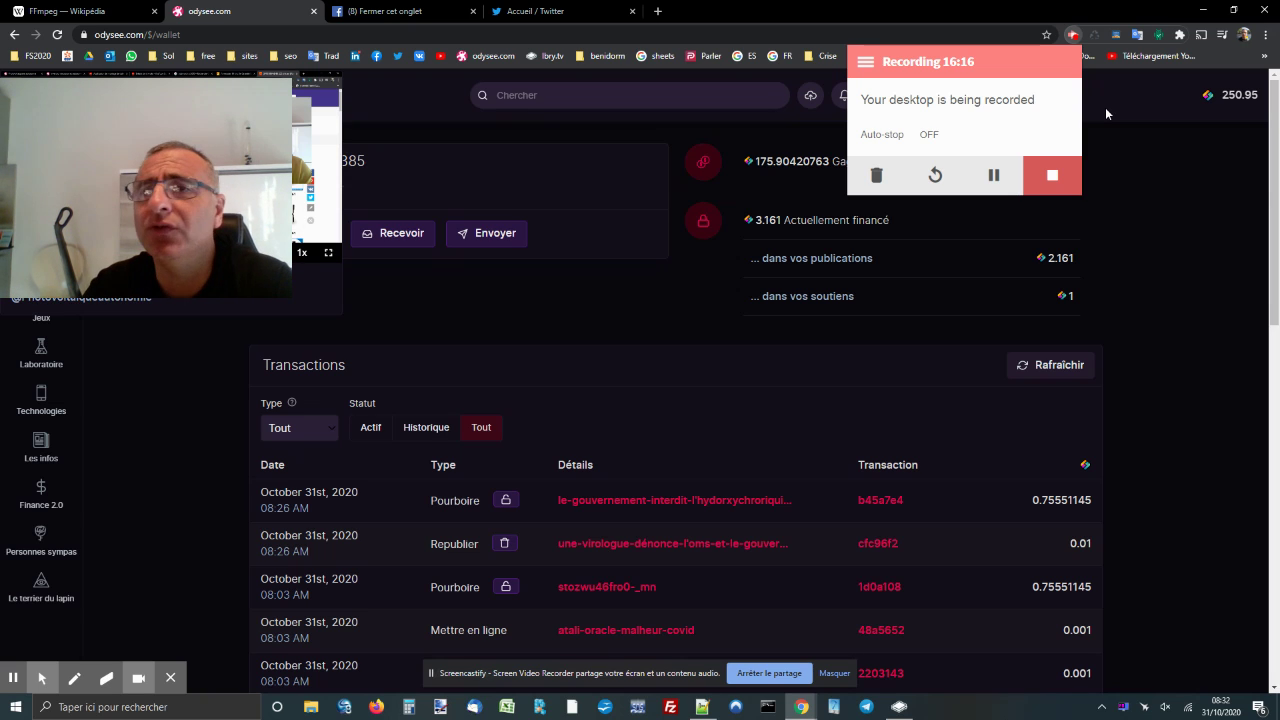
{"action": "left_click", "coordinate": [1027, 6]}
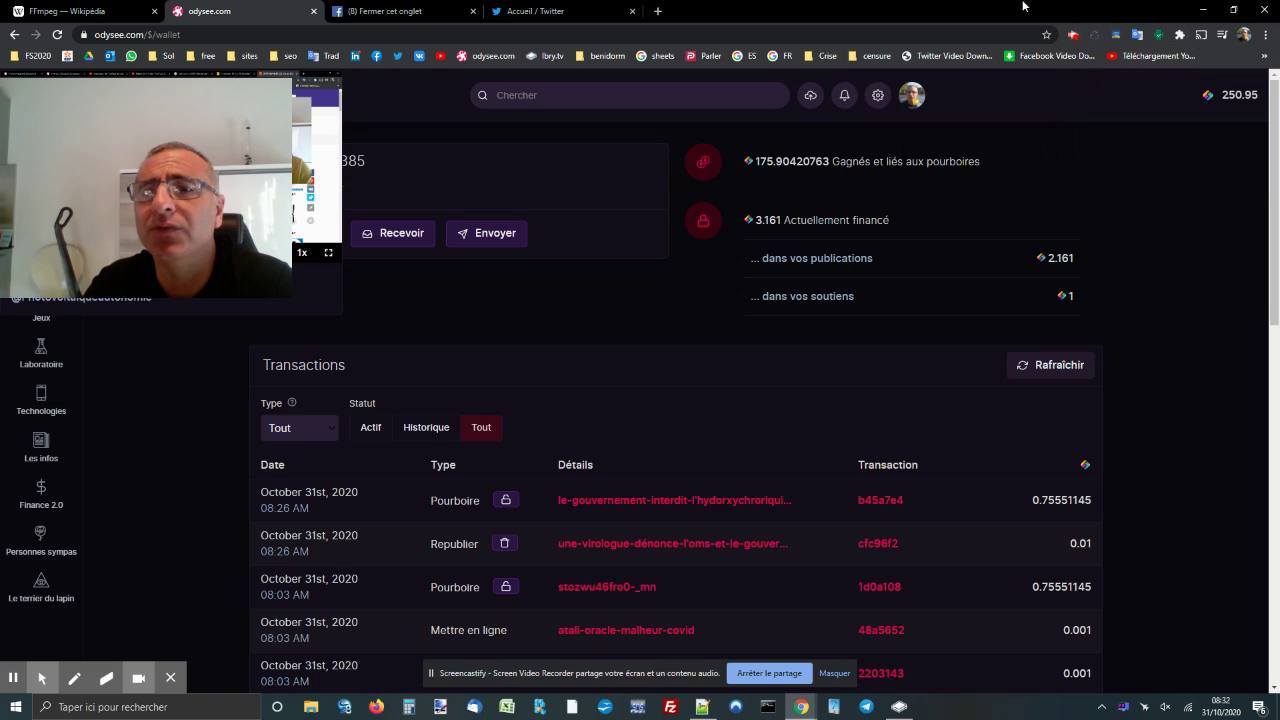
{"action": "left_click", "coordinate": [1073, 36]}
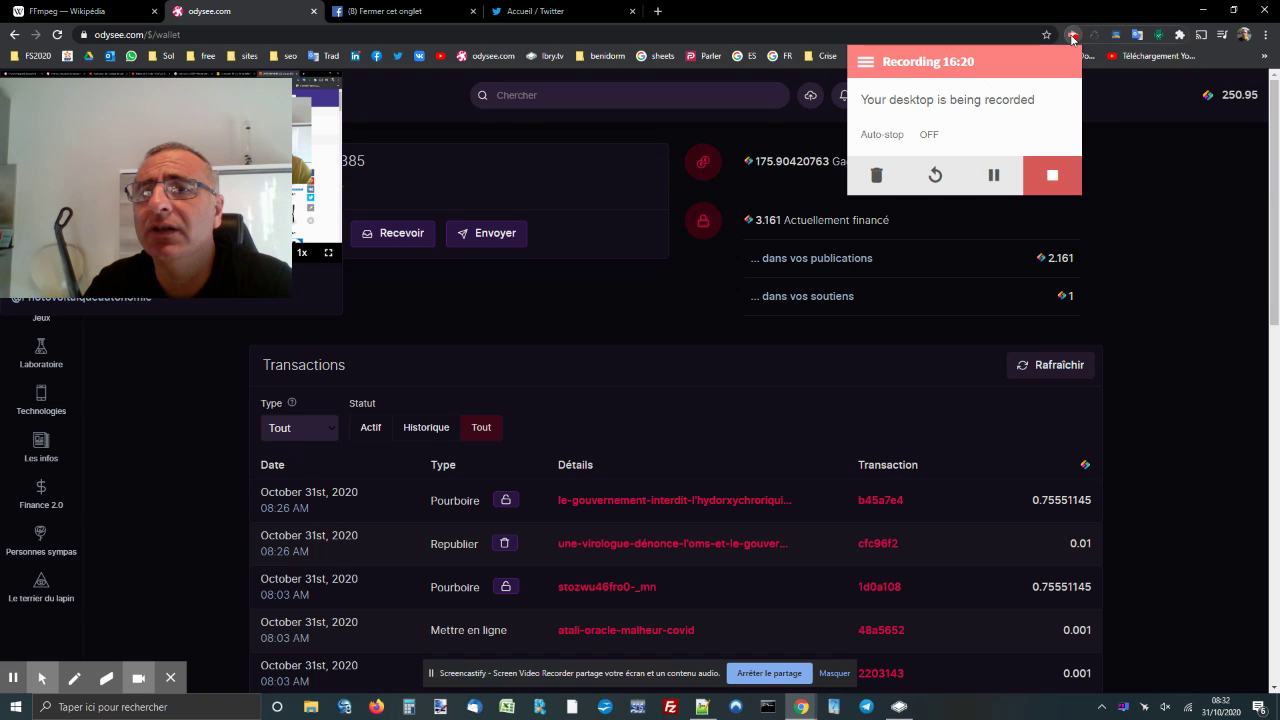
{"action": "left_click", "coordinate": [865, 62]}
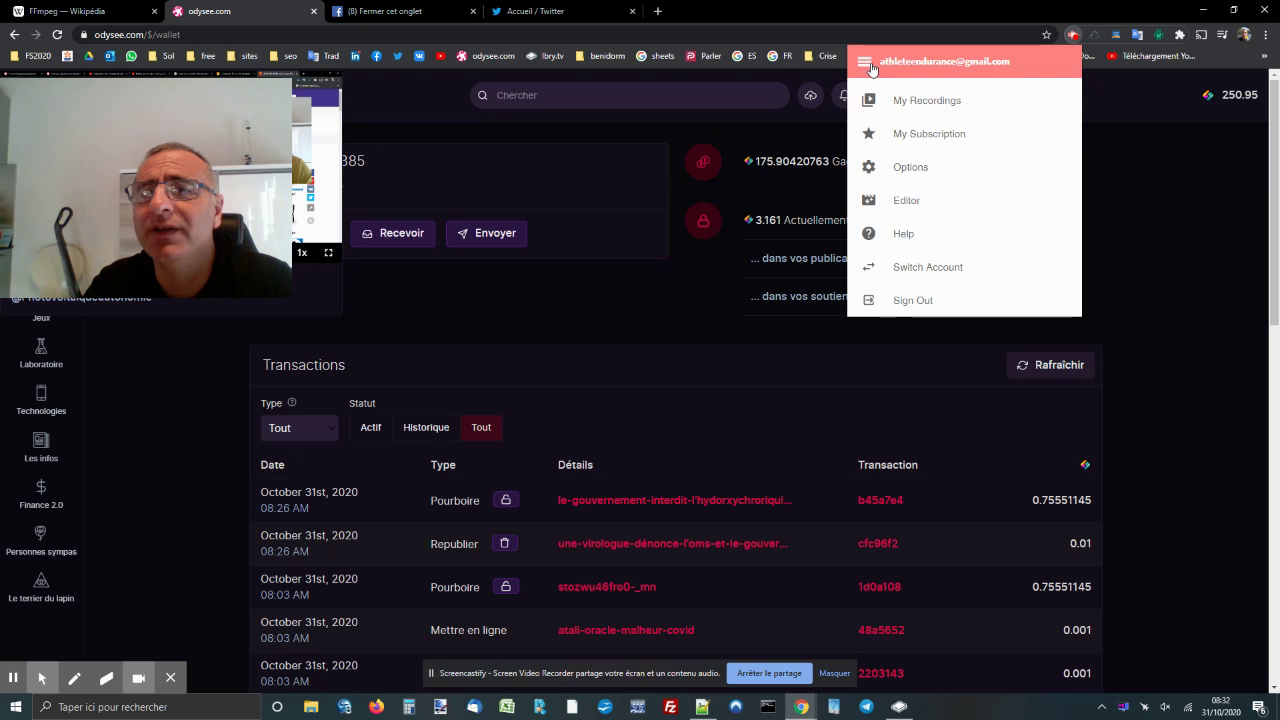
{"action": "left_click", "coordinate": [923, 101]}
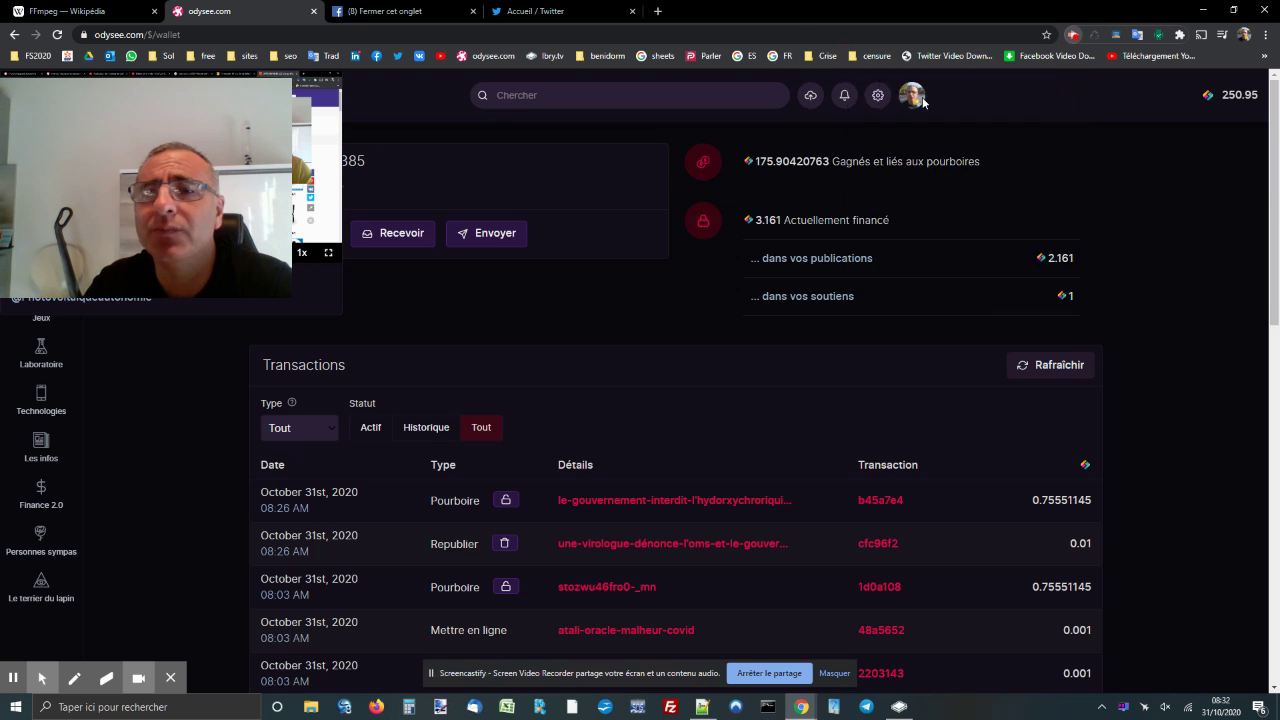
{"action": "left_click_drag", "start_coordinate": [259, 178], "coordinate": [630, 280]}
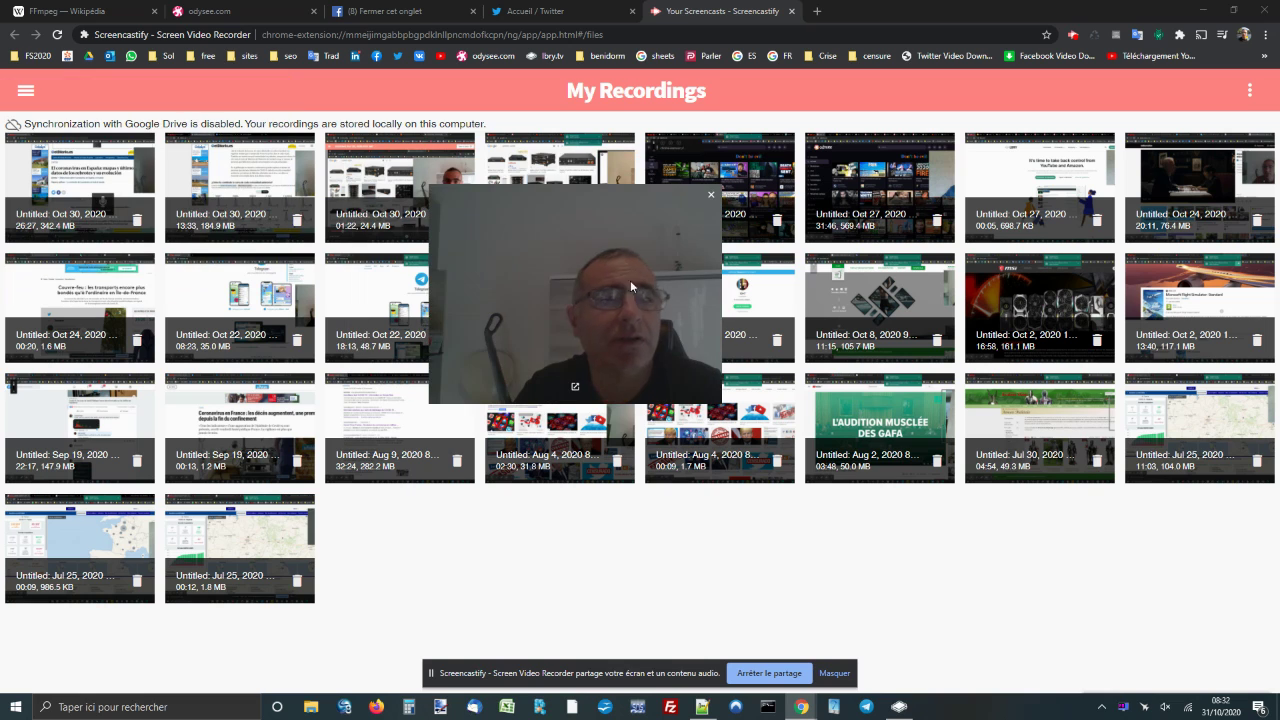
{"action": "left_click", "coordinate": [93, 183]}
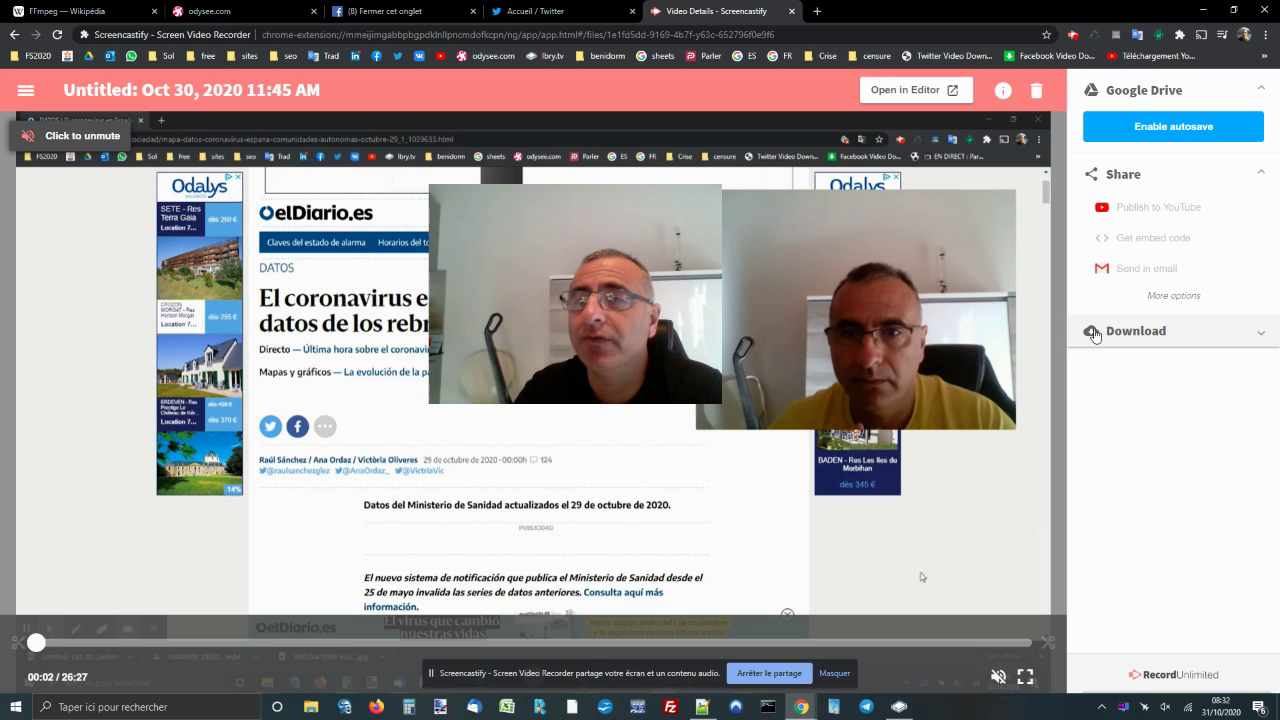
Download the open Screencastify recording to the computer and close its details page.
{"action": "left_click", "coordinate": [1125, 341]}
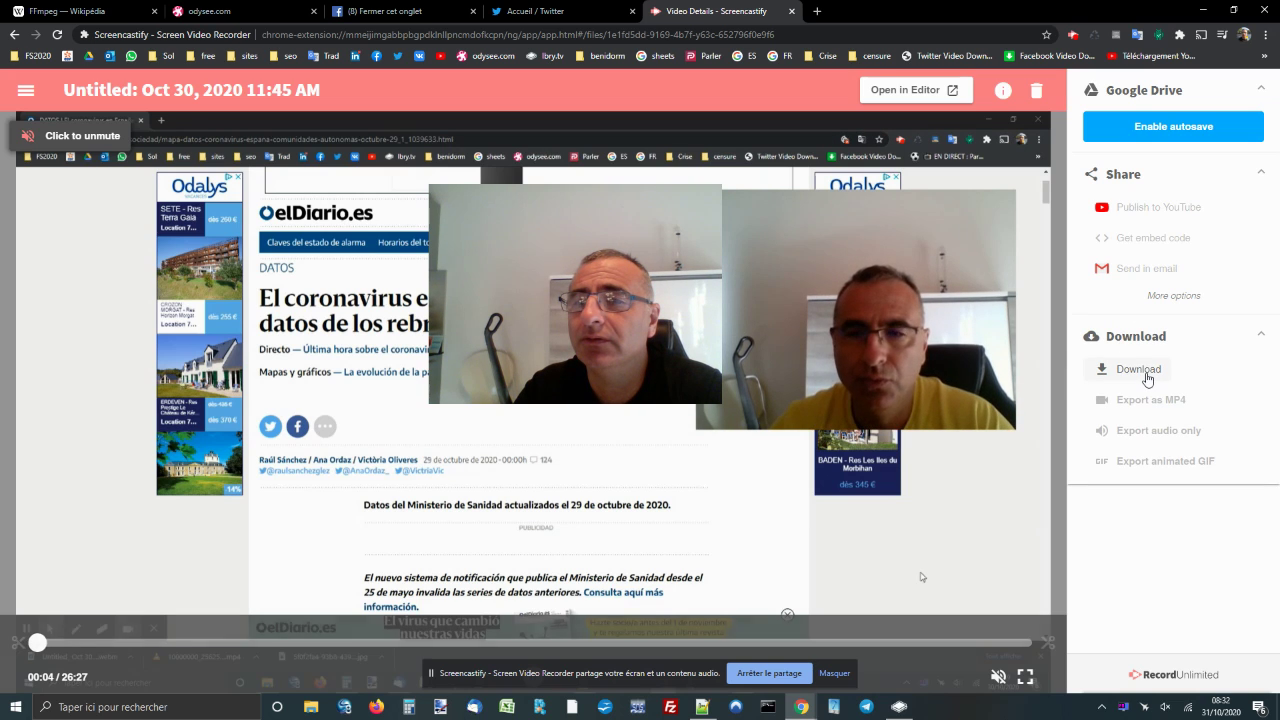
{"action": "left_click", "coordinate": [1146, 377]}
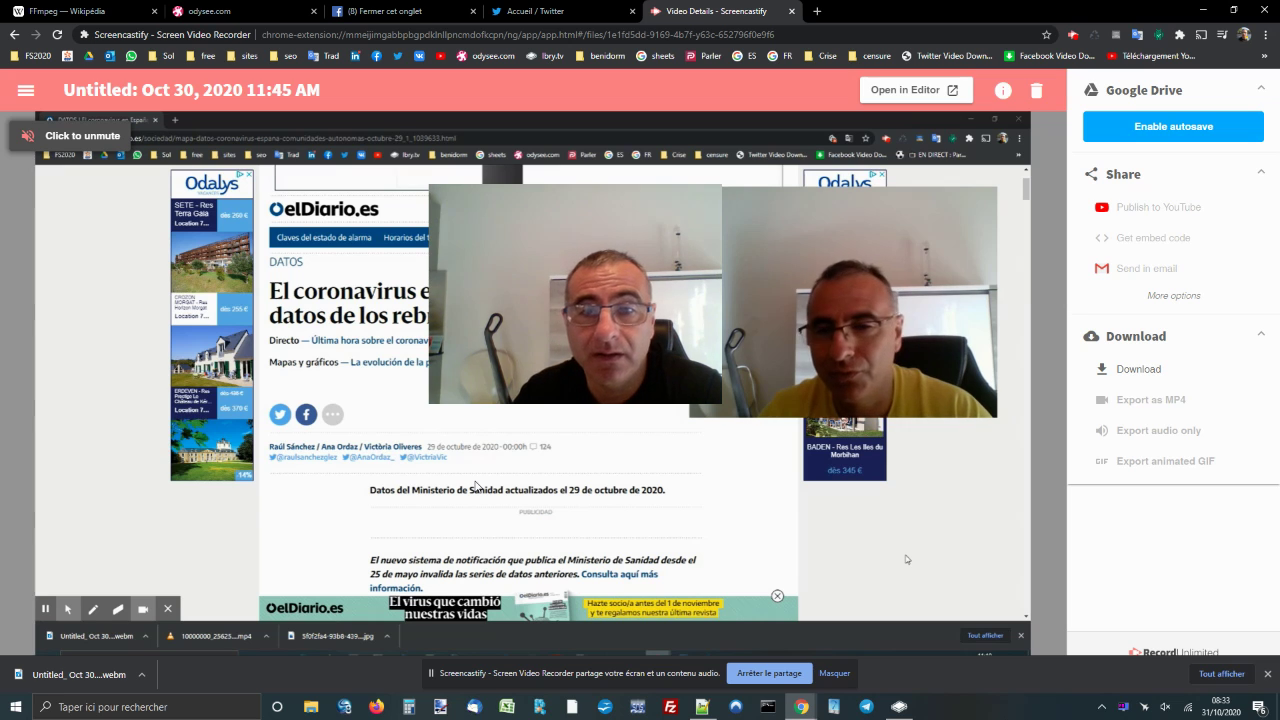
{"action": "left_click", "coordinate": [791, 11]}
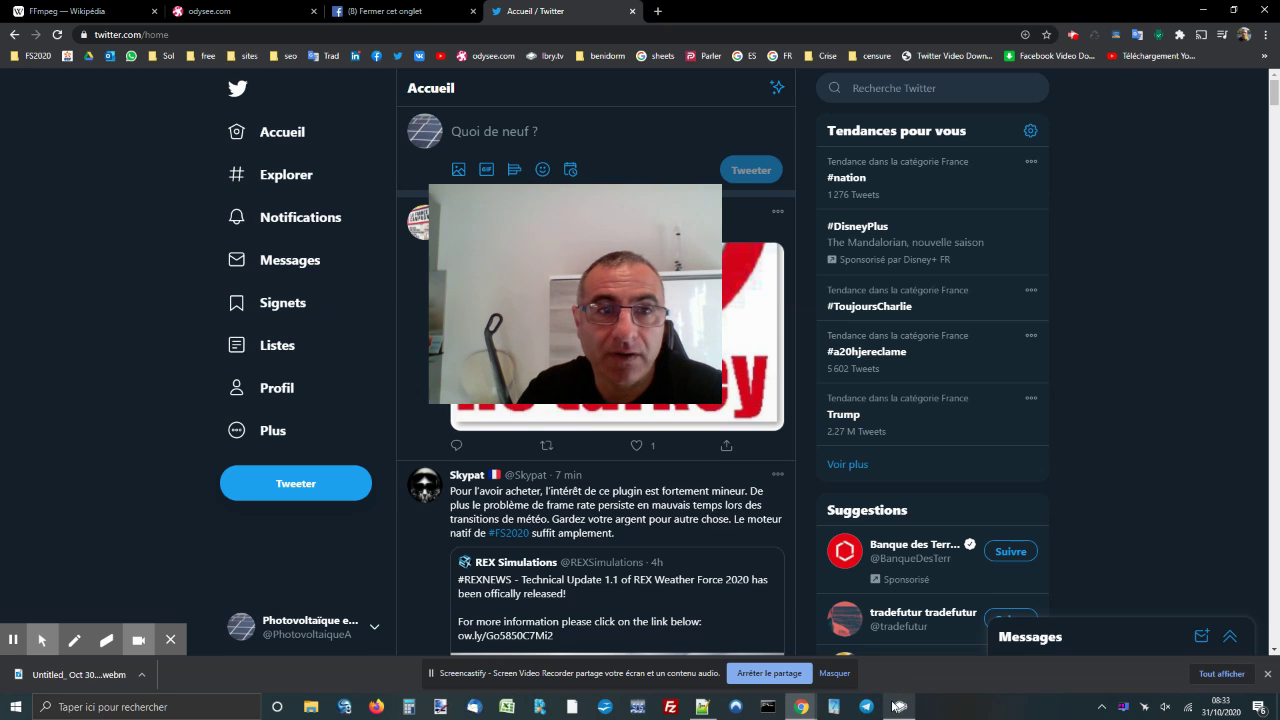
Close the Twitter and Facebook tabs to return to the Odysee wallet, and hide the screen-sharing notice.
{"action": "left_click_drag", "start_coordinate": [714, 415], "coordinate": [463, 200]}
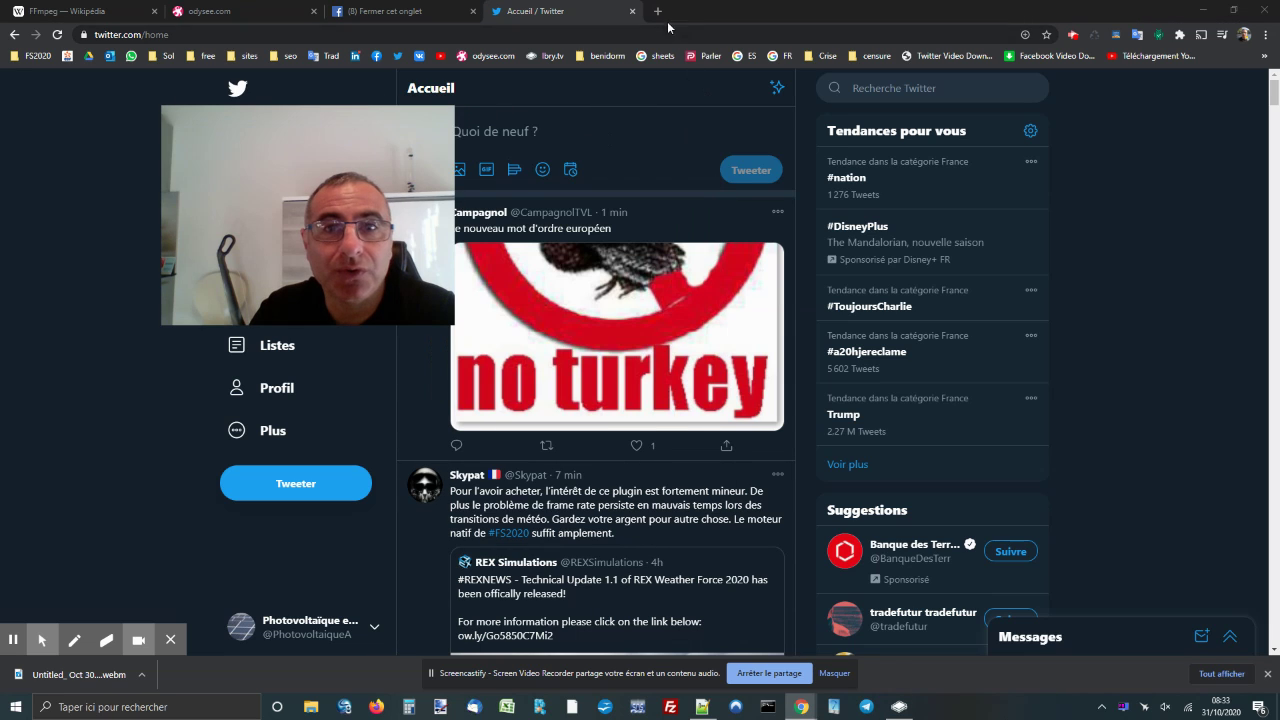
{"action": "left_click", "coordinate": [632, 11]}
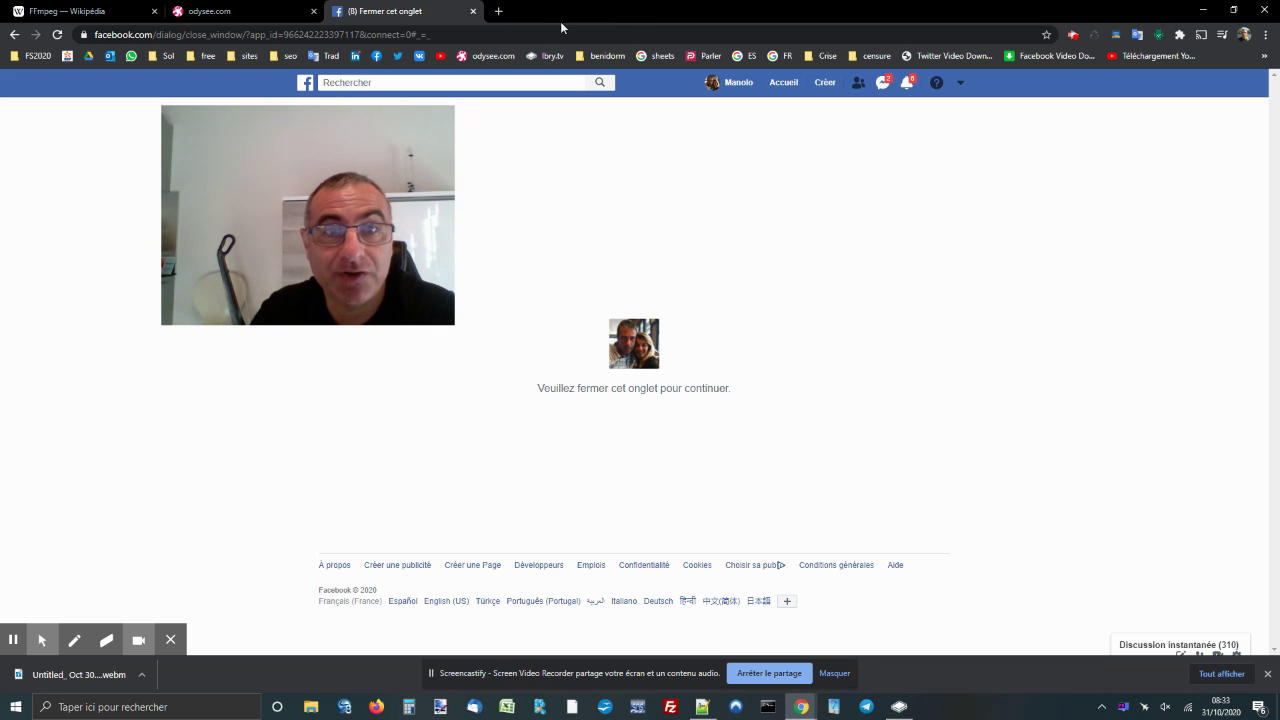
{"action": "left_click", "coordinate": [473, 11]}
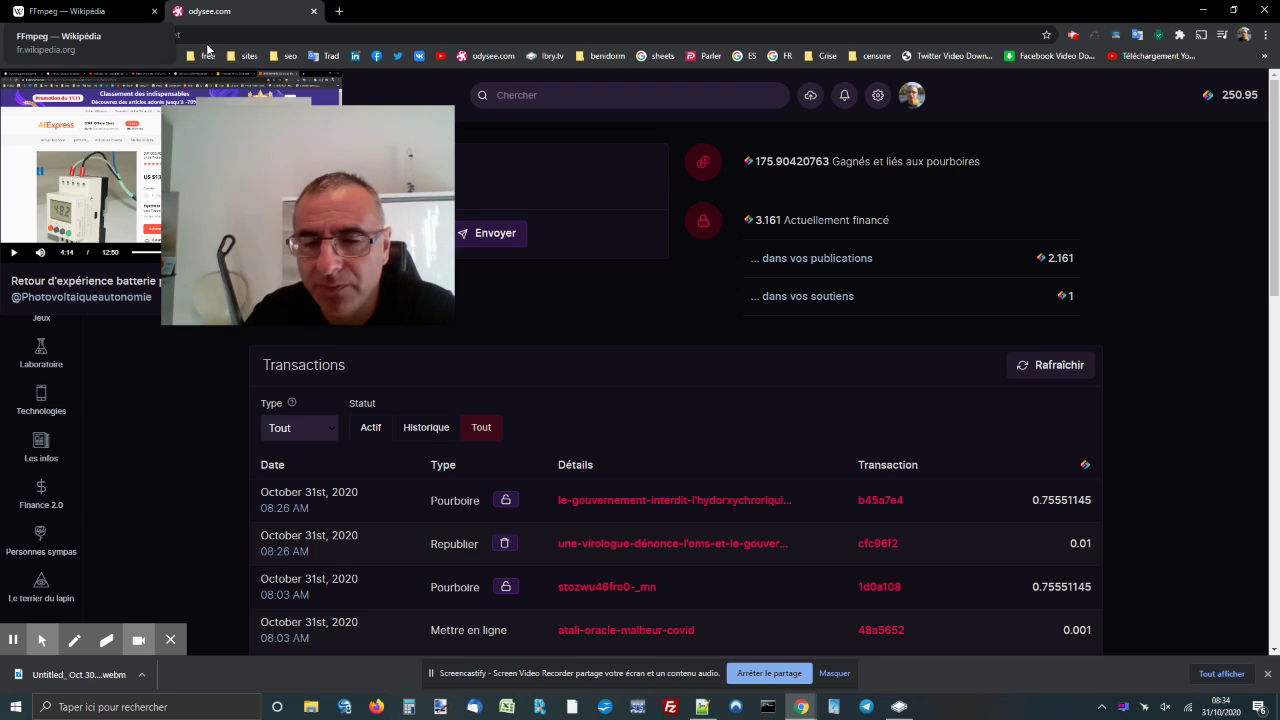
{"action": "left_click", "coordinate": [836, 676]}
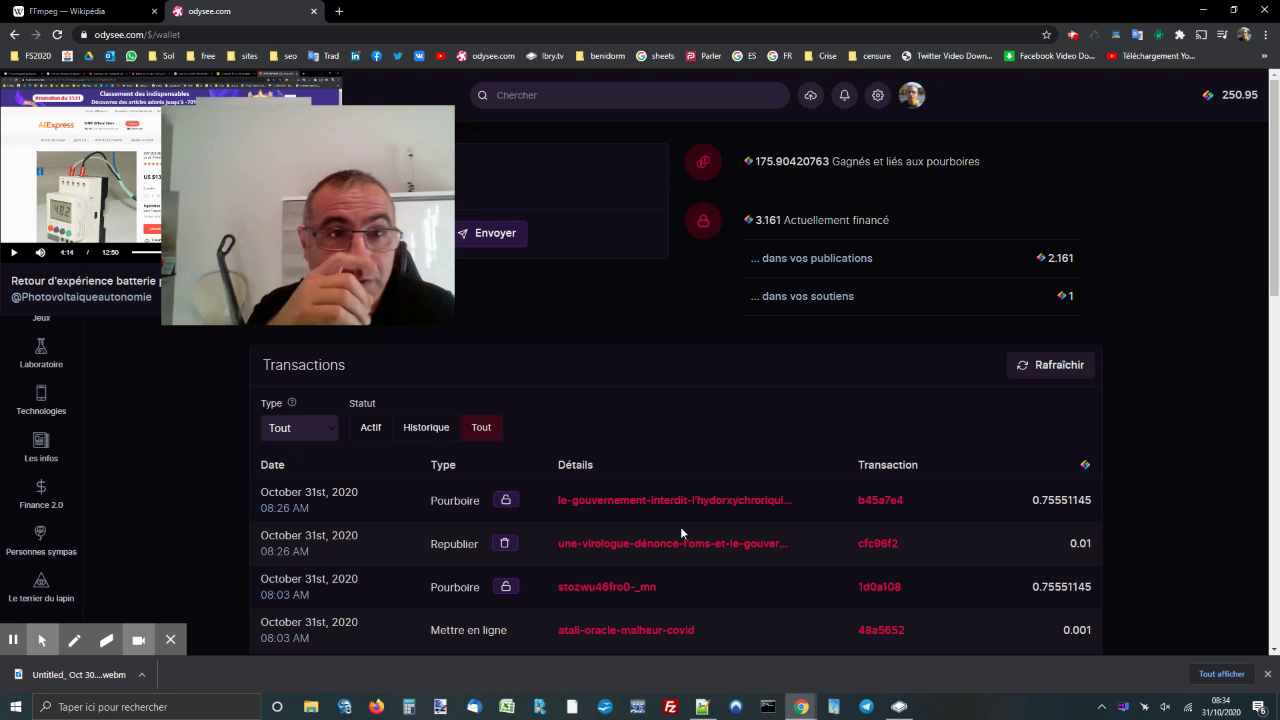
Open the "Merde alors !" channel from the account's channel list, close the floating video player, and move the webcam overlay off the videos.
{"action": "left_click", "coordinate": [906, 104]}
{"action": "left_click", "coordinate": [946, 171]}
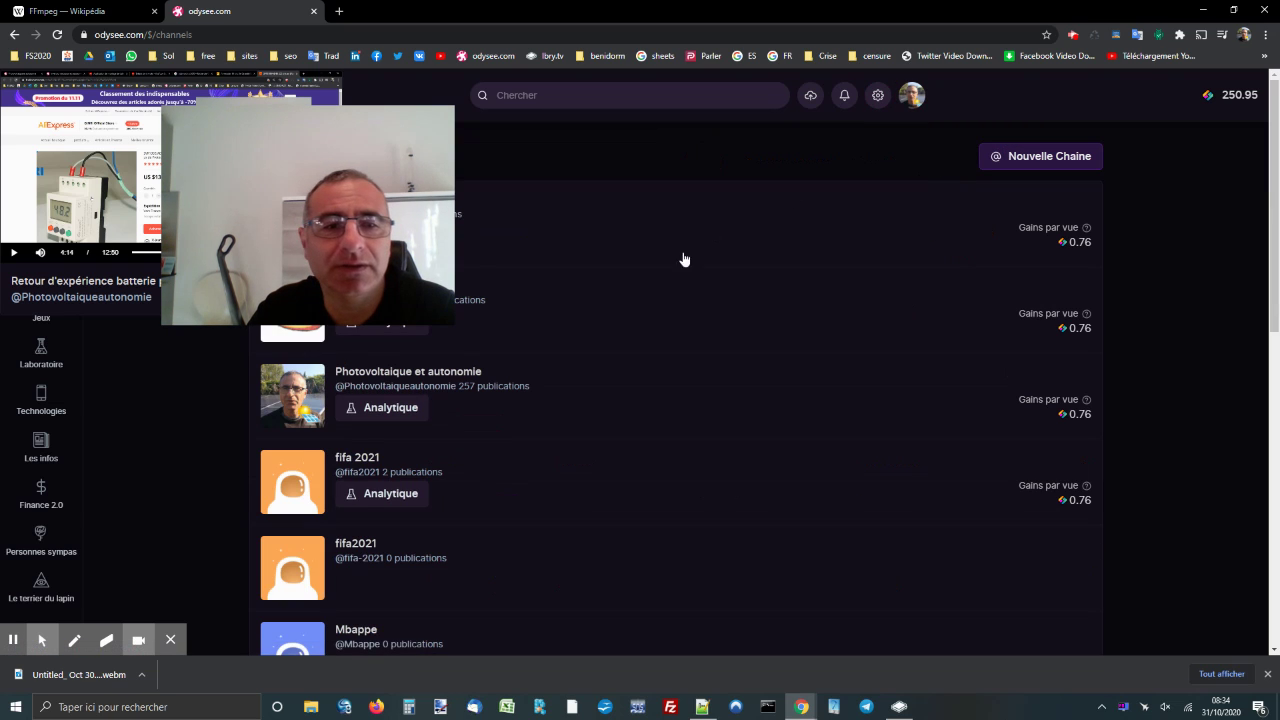
{"action": "left_click_drag", "start_coordinate": [381, 222], "coordinate": [406, 564]}
{"action": "left_click", "coordinate": [380, 203]}
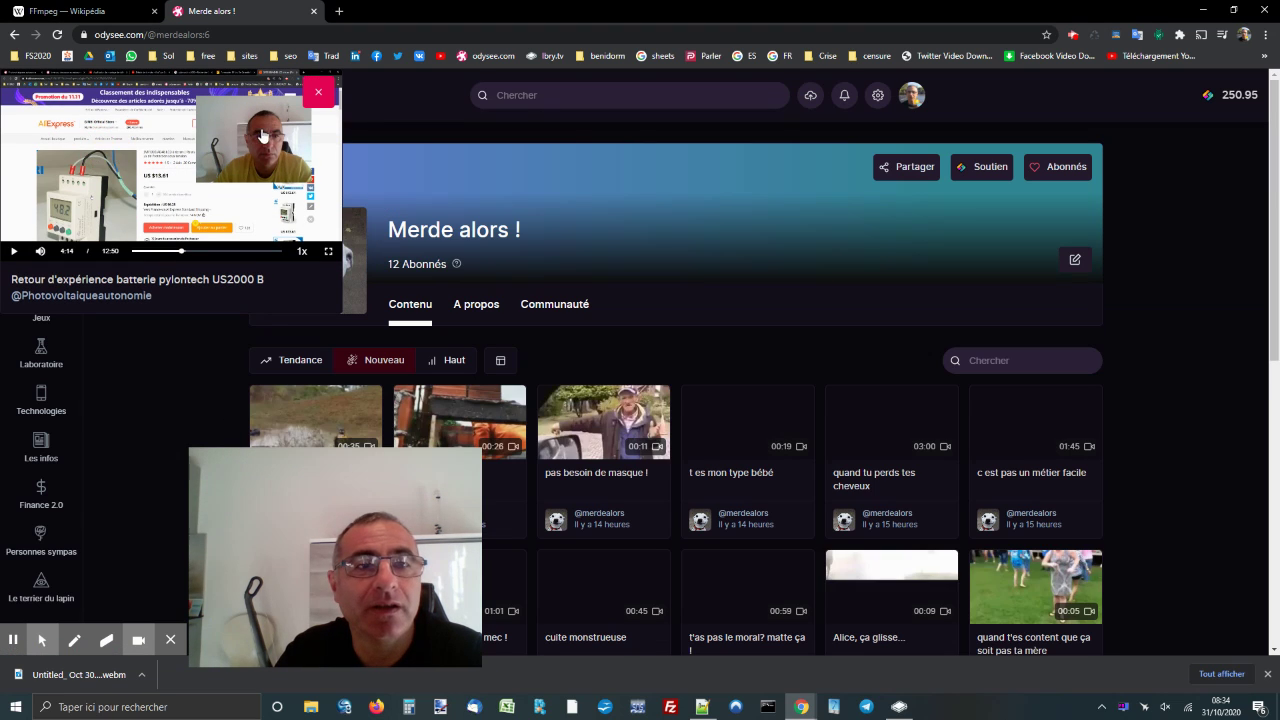
{"action": "left_click", "coordinate": [318, 92]}
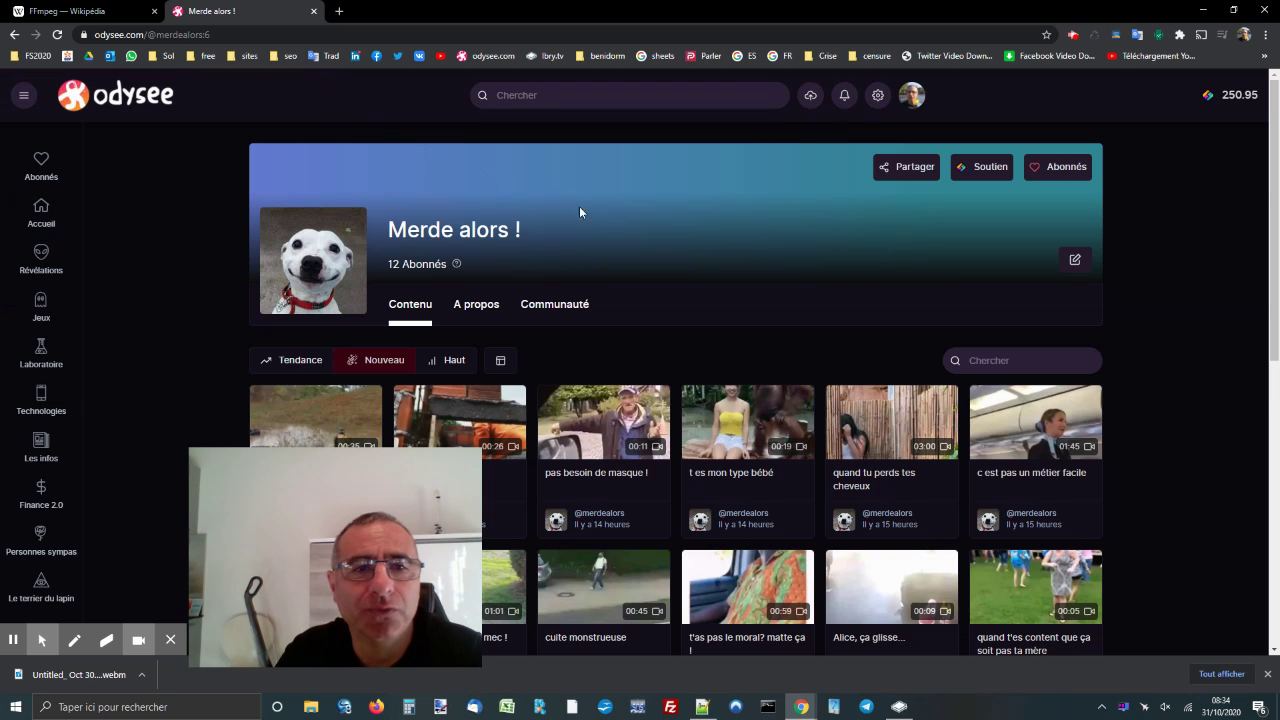
{"action": "left_click_drag", "start_coordinate": [397, 464], "coordinate": [216, 126]}
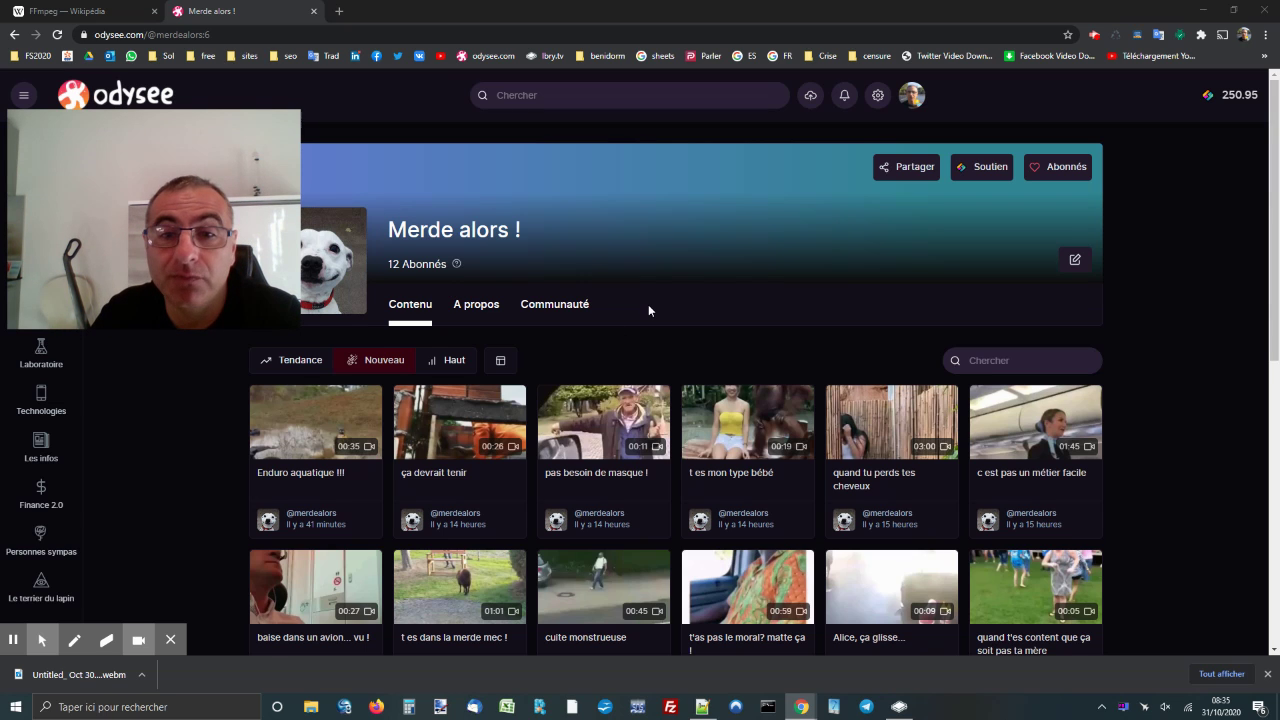
Play the channel's video "t es mon type bébé" with the volume raised, and return to the channel page.
{"action": "scroll", "coordinate": [648, 306], "scroll_direction": "down", "scroll_amount": 1}
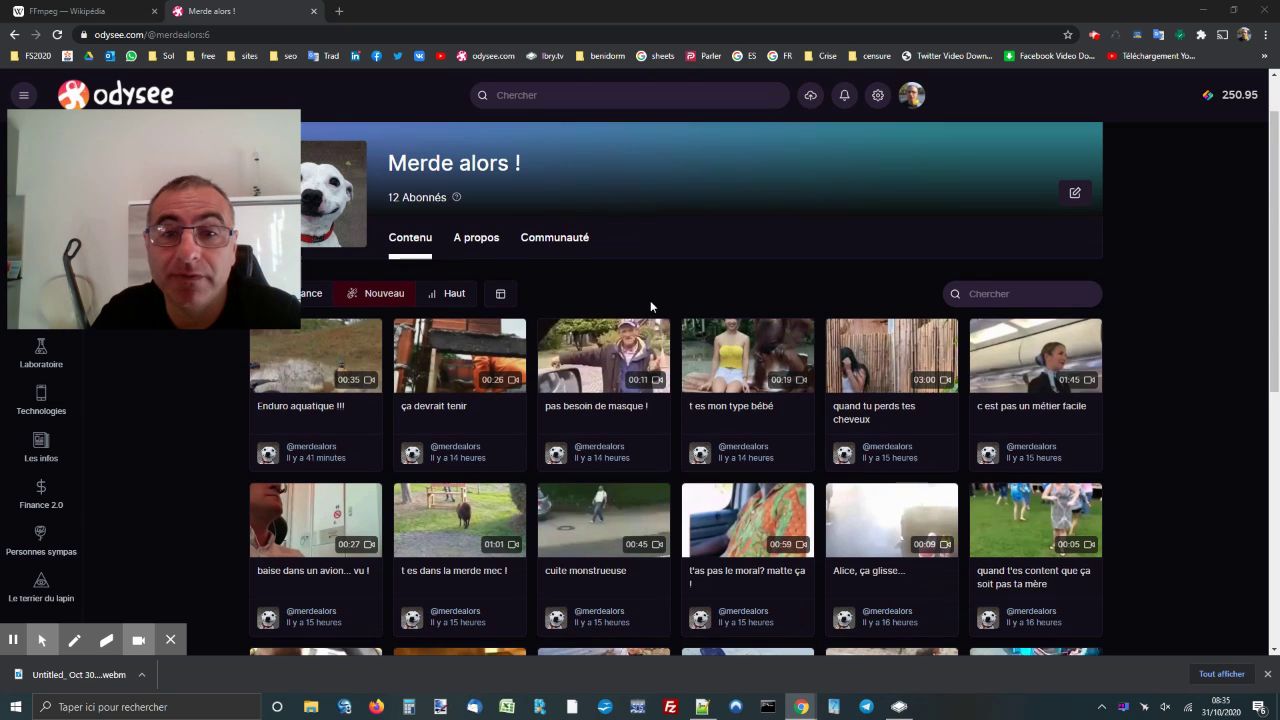
{"action": "left_click", "coordinate": [736, 358]}
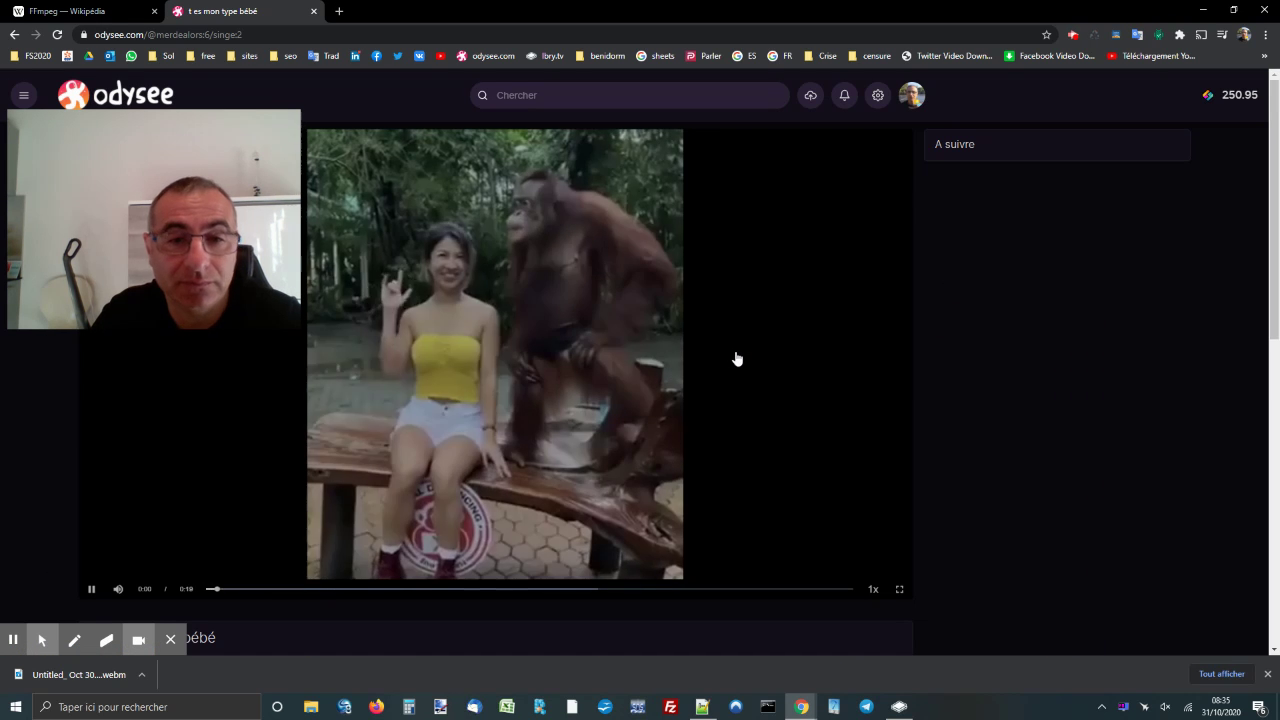
{"action": "key", "text": "XF86AudioRaiseVolume"}
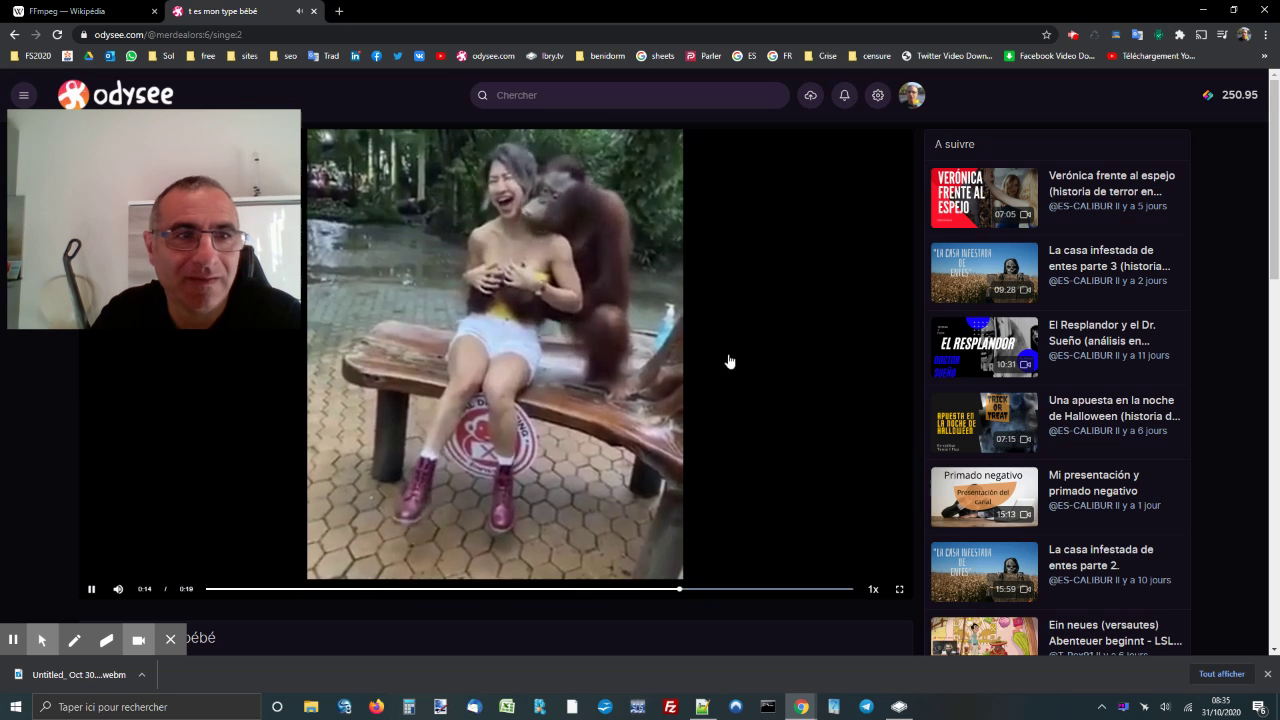
{"action": "left_click", "coordinate": [16, 40]}
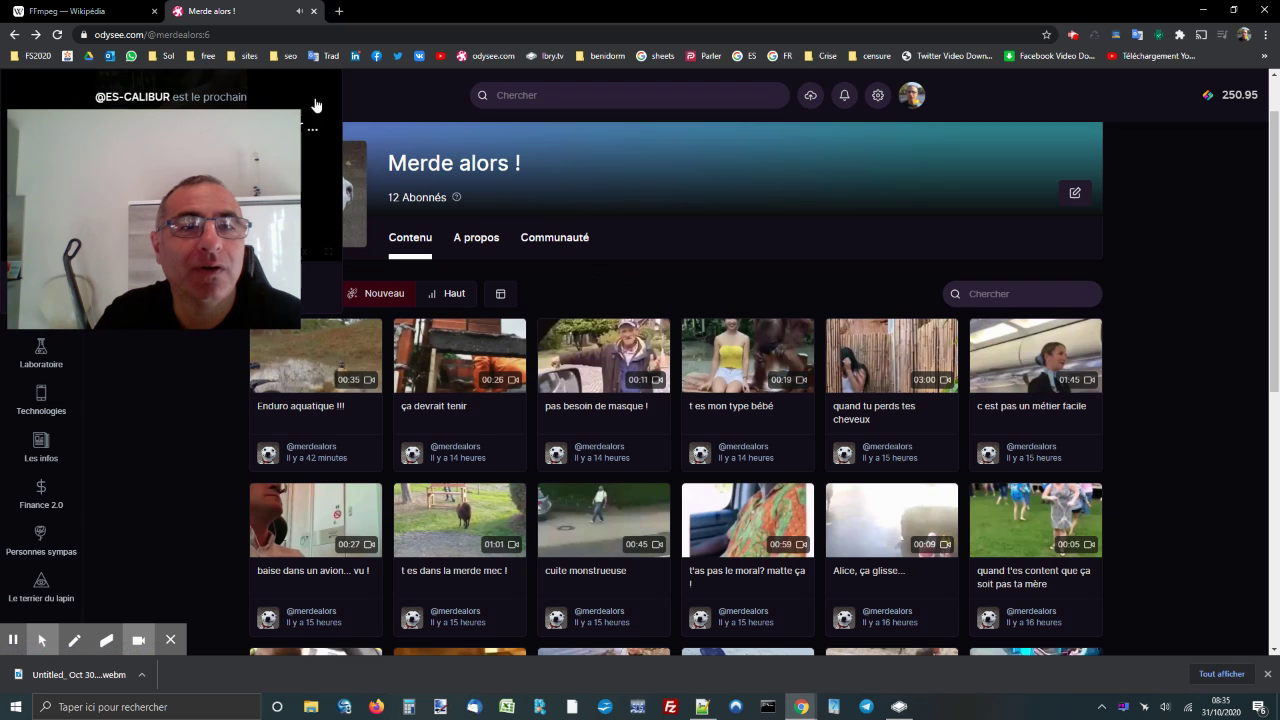
Watch part of the video "cuite monstrueuse", pause it, and return to the channel page.
{"action": "left_click", "coordinate": [599, 524]}
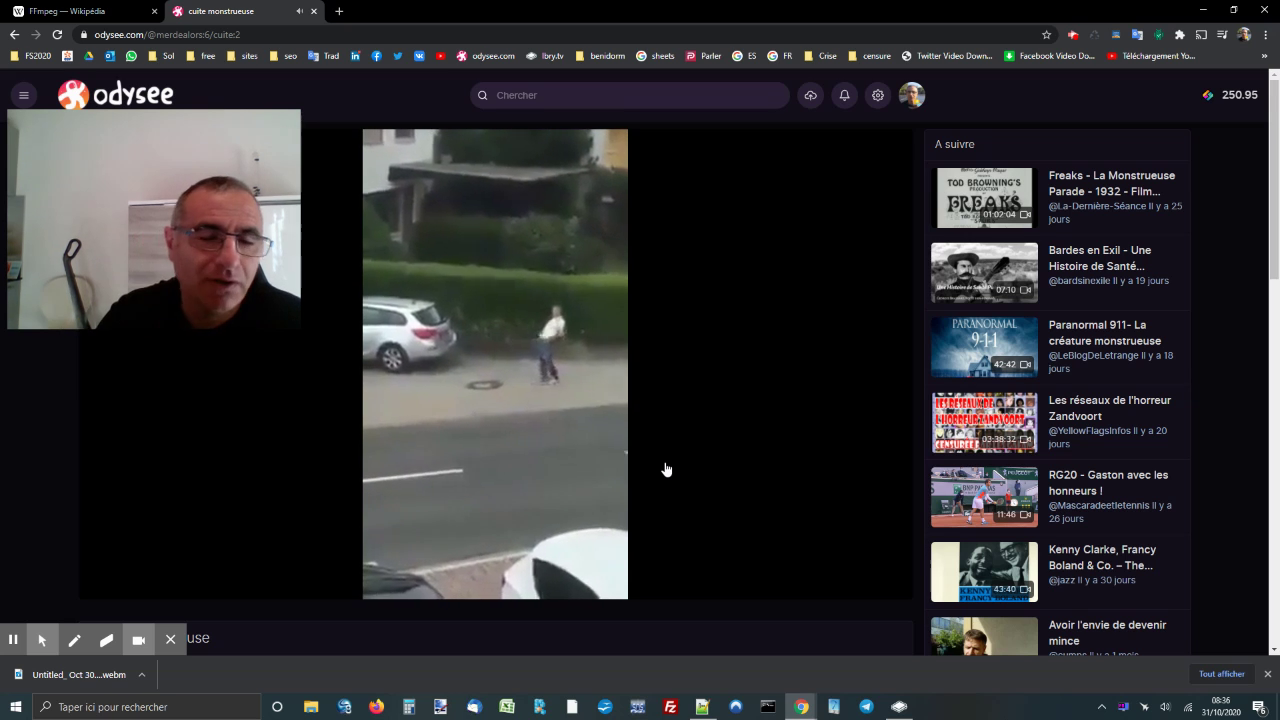
{"action": "left_click", "coordinate": [91, 589]}
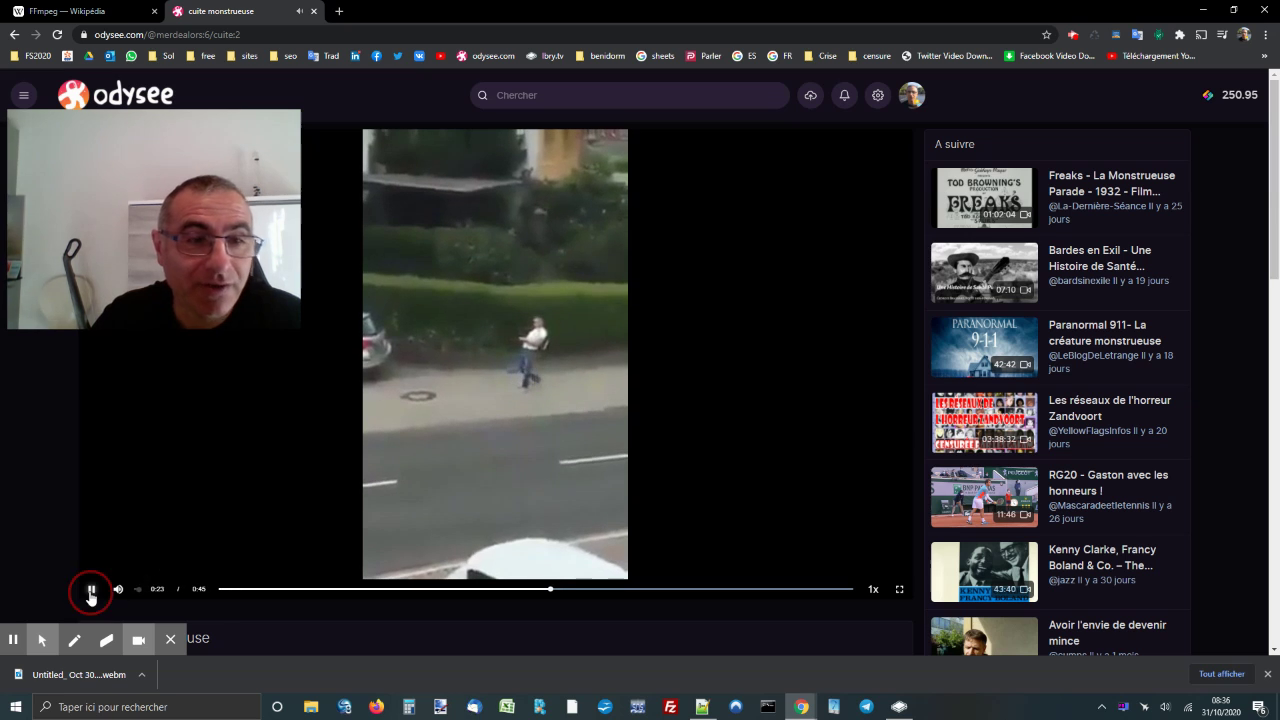
{"action": "left_click", "coordinate": [16, 38]}
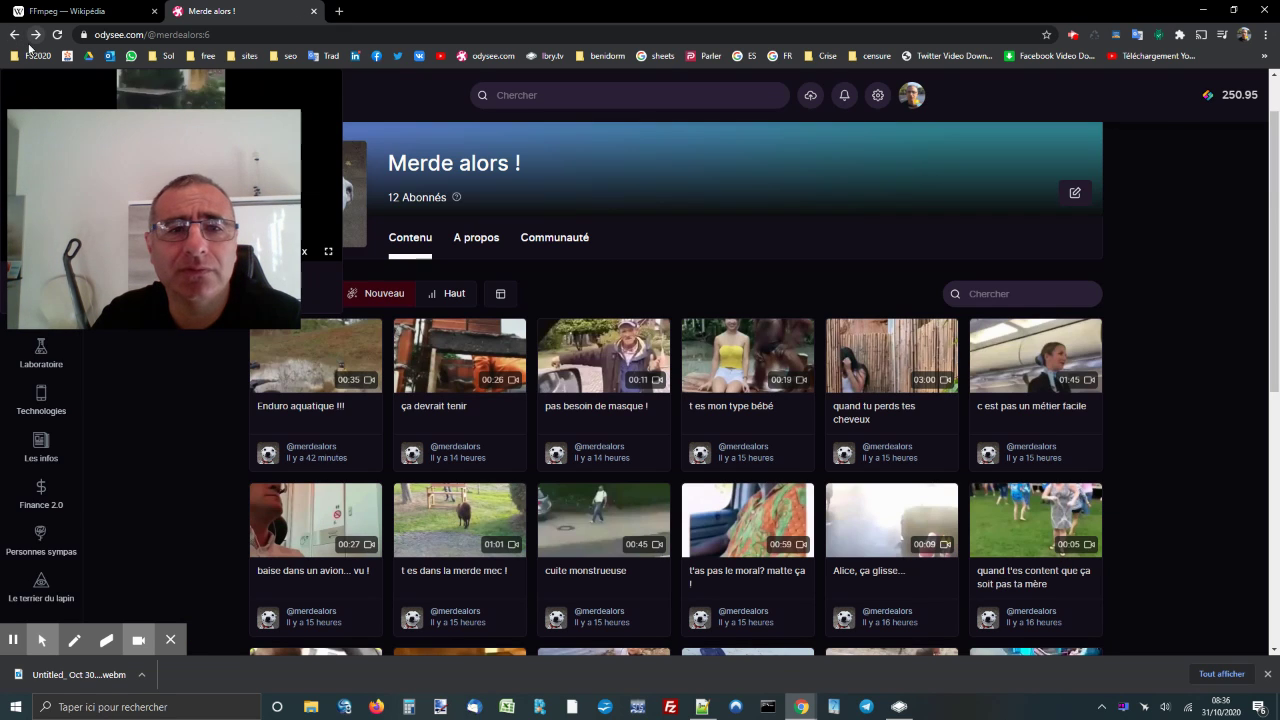
Browse the videos and images published on the "Merde alors !" channel, down to the older posts and back up.
{"action": "scroll", "coordinate": [766, 428], "scroll_direction": "down", "scroll_amount": 10}
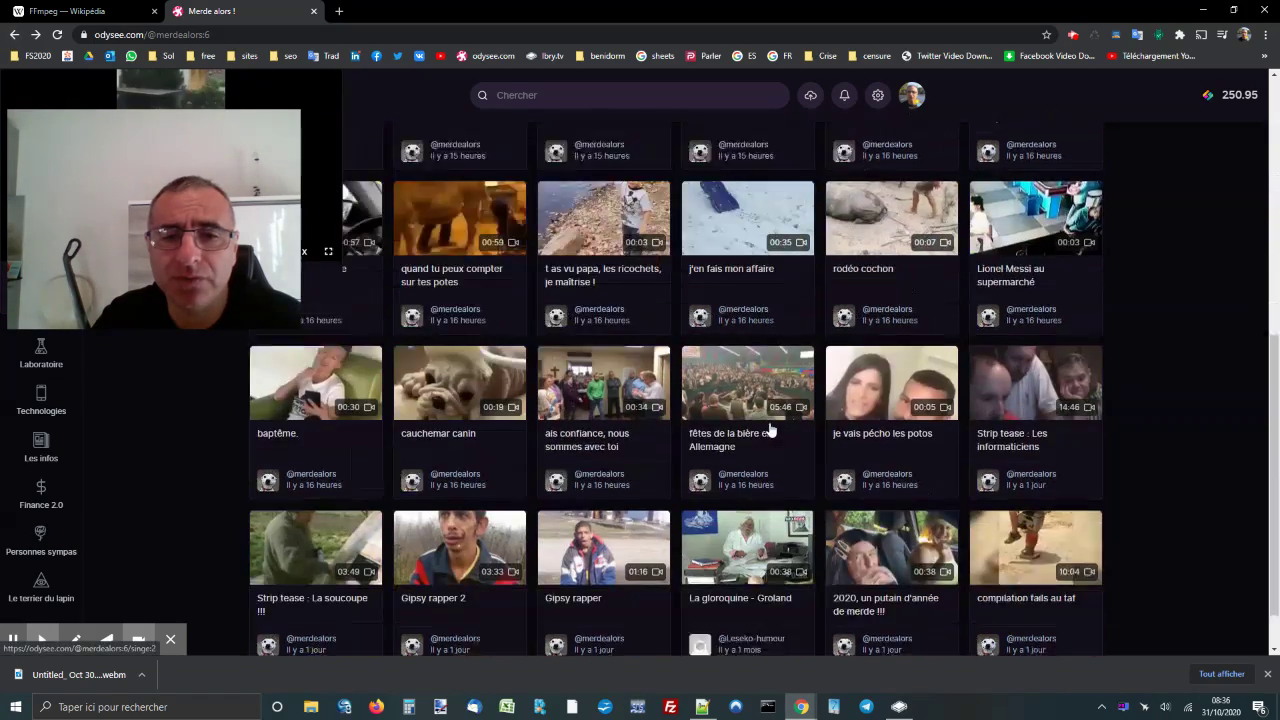
{"action": "scroll", "coordinate": [782, 430], "scroll_direction": "up", "scroll_amount": 10}
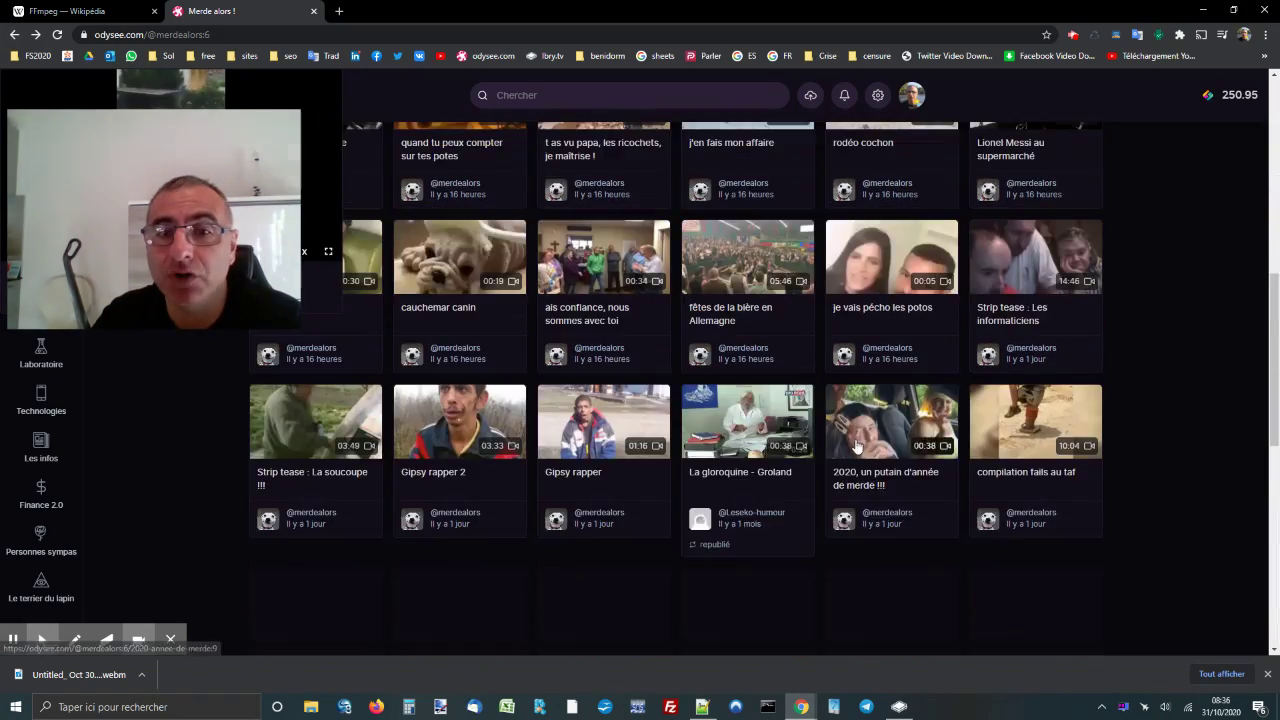
{"action": "scroll", "coordinate": [856, 446], "scroll_direction": "down", "scroll_amount": 3}
{"action": "scroll", "coordinate": [856, 446], "scroll_direction": "down", "scroll_amount": 5}
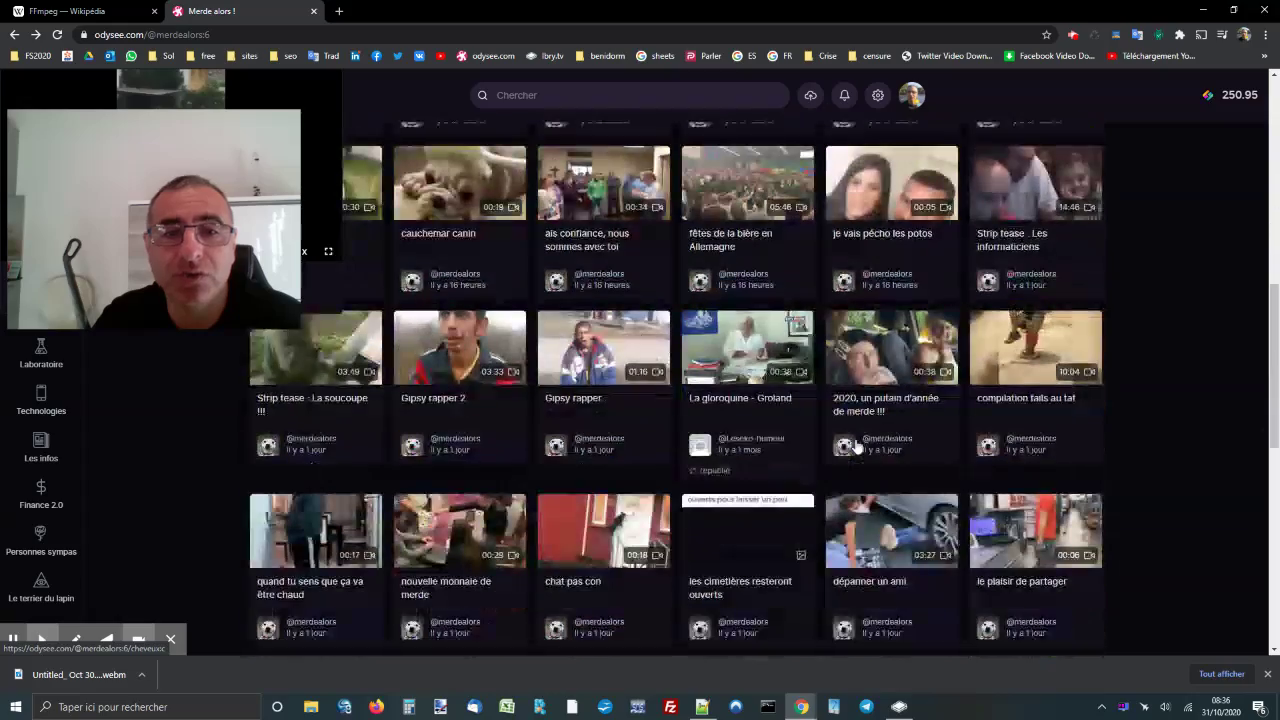
{"action": "scroll", "coordinate": [856, 446], "scroll_direction": "down", "scroll_amount": 6}
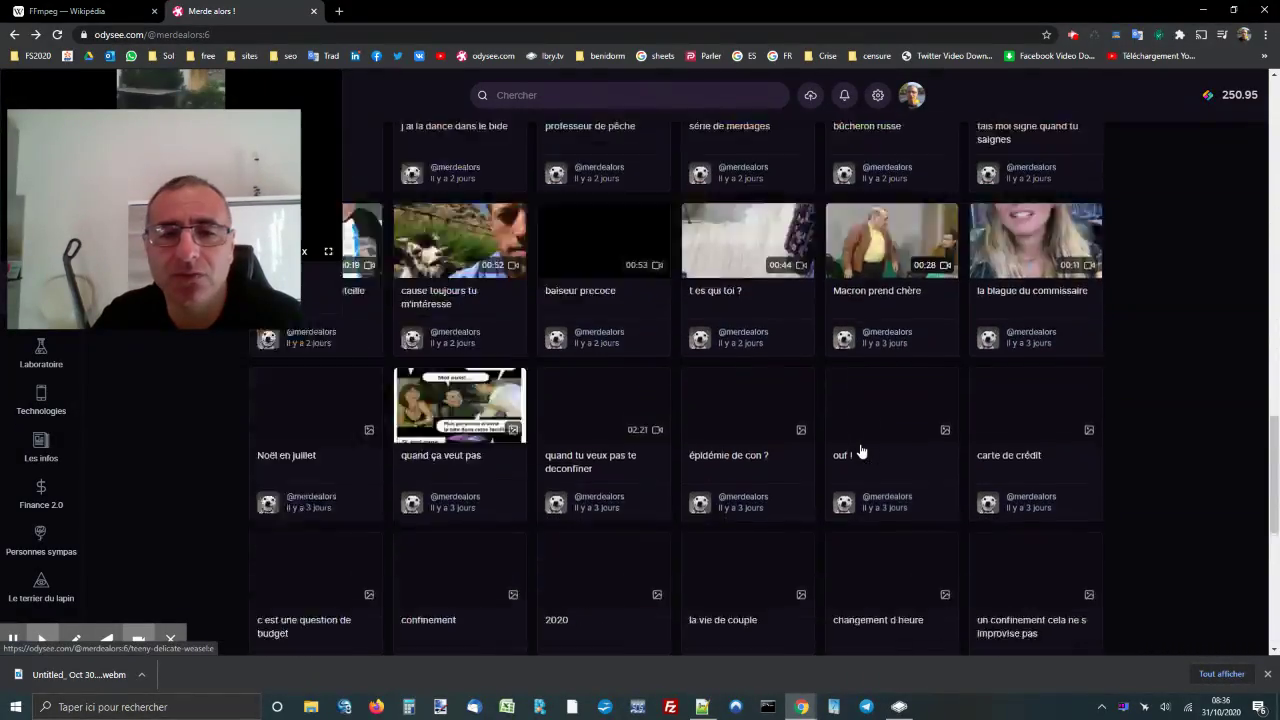
{"action": "scroll", "coordinate": [860, 450], "scroll_direction": "down", "scroll_amount": 4}
{"action": "scroll", "coordinate": [860, 452], "scroll_direction": "up", "scroll_amount": 15}
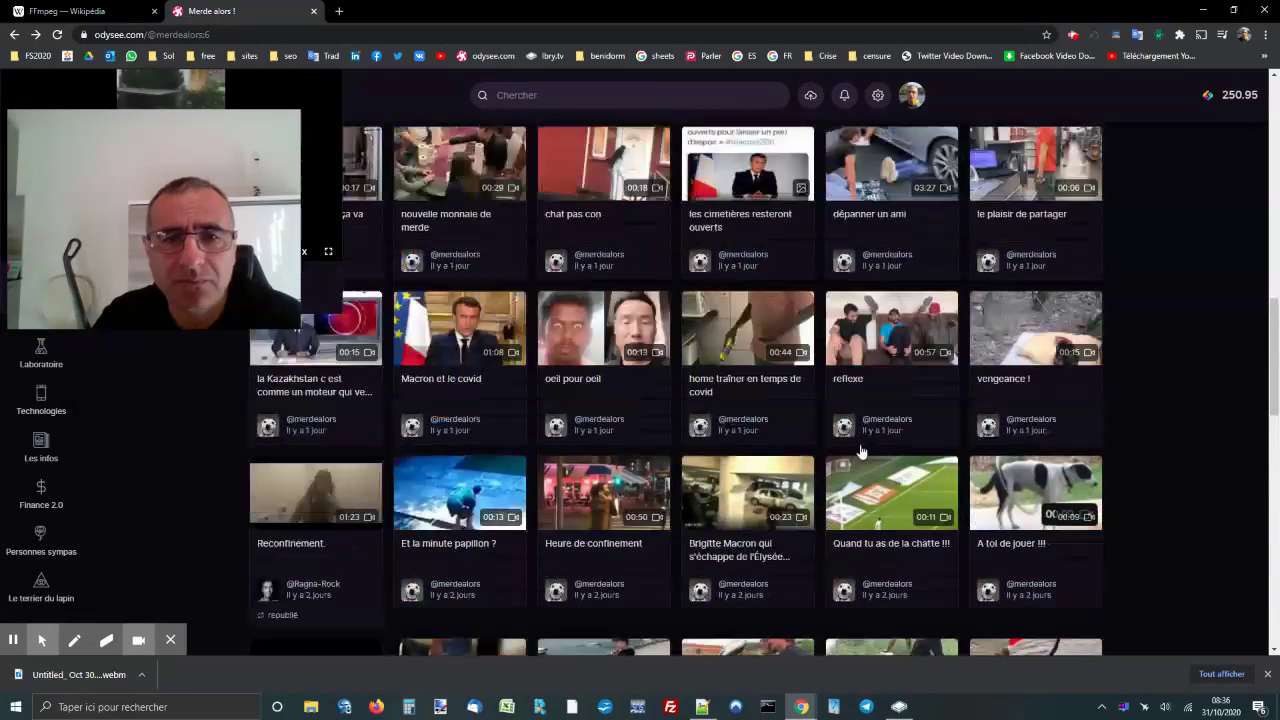